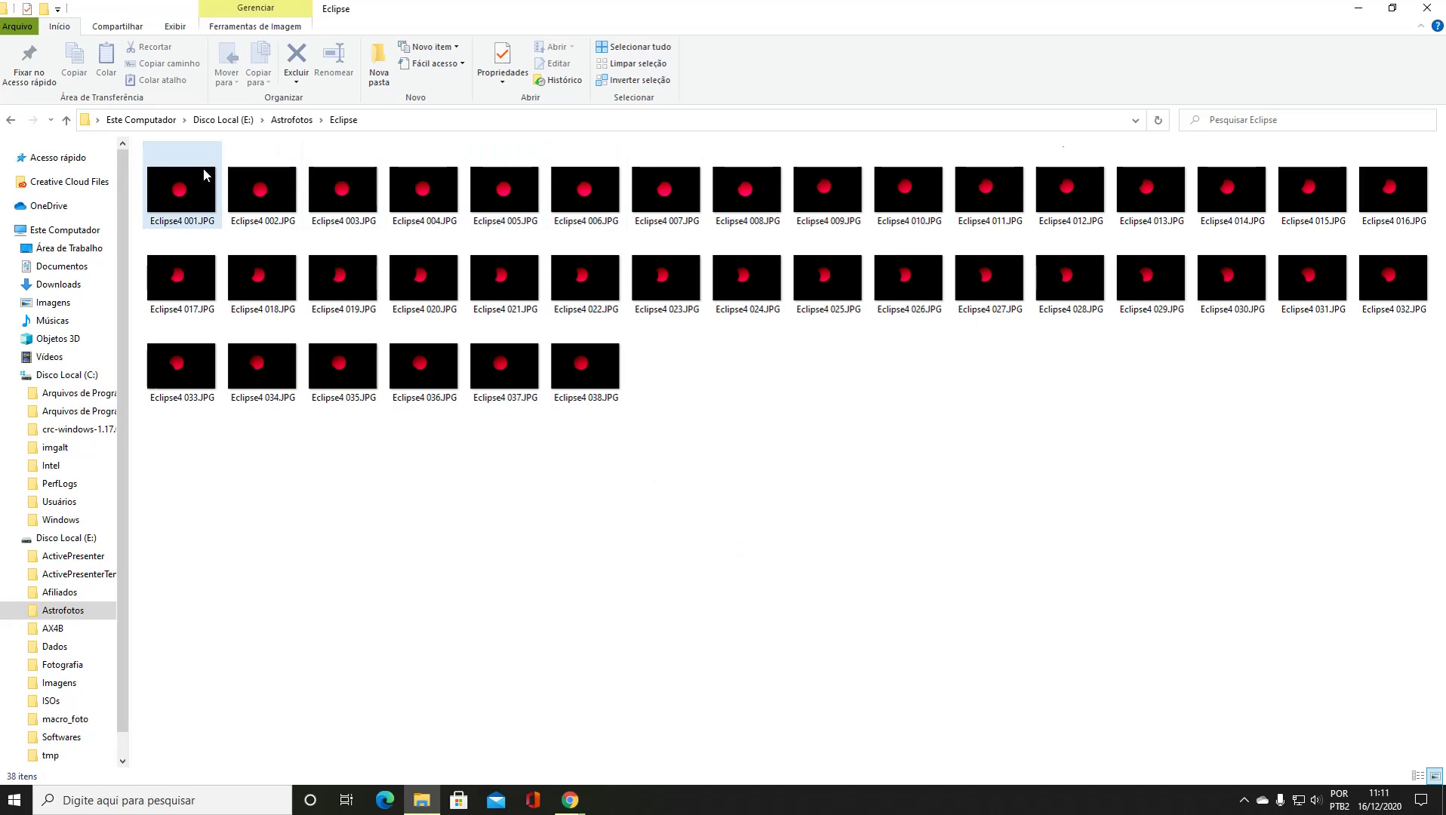
Step: Look through the eclipse photo sequence in the image viewer starting from Eclipse4 001.JPG, and close the viewer
double_click(199, 187)
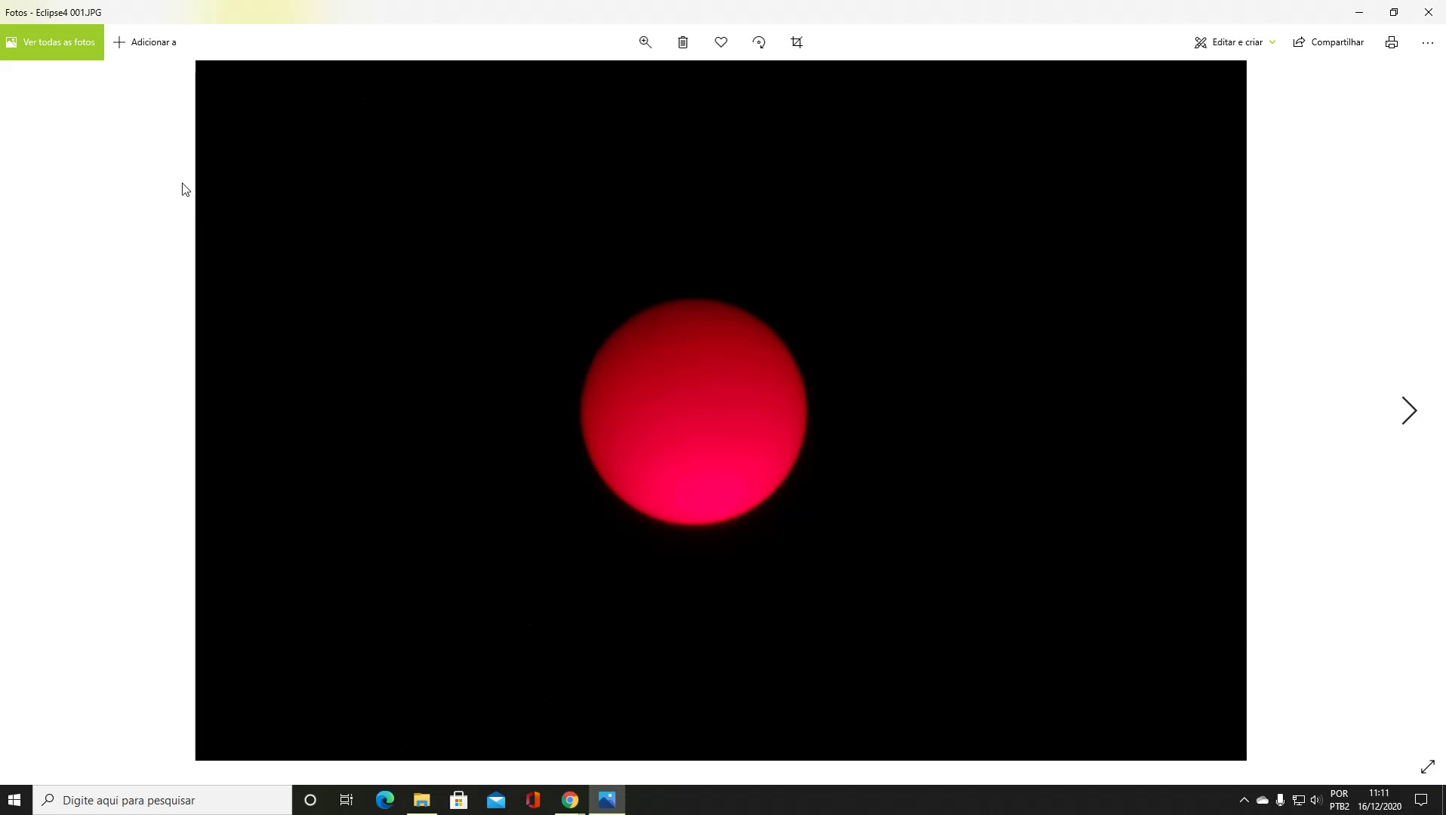
left_click(1409, 412)
left_click(1409, 412)
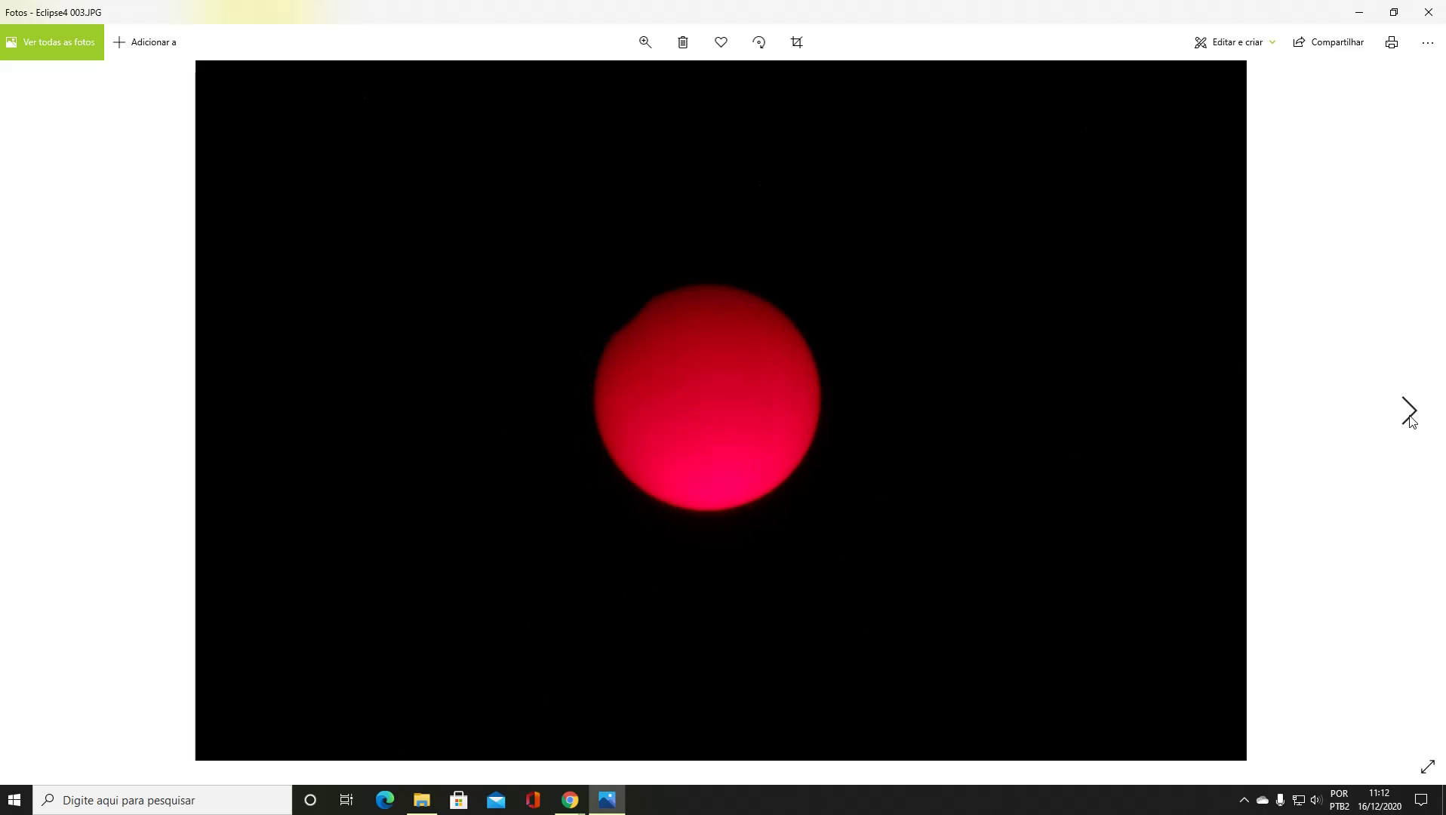
left_click(1409, 412)
left_click(1408, 412)
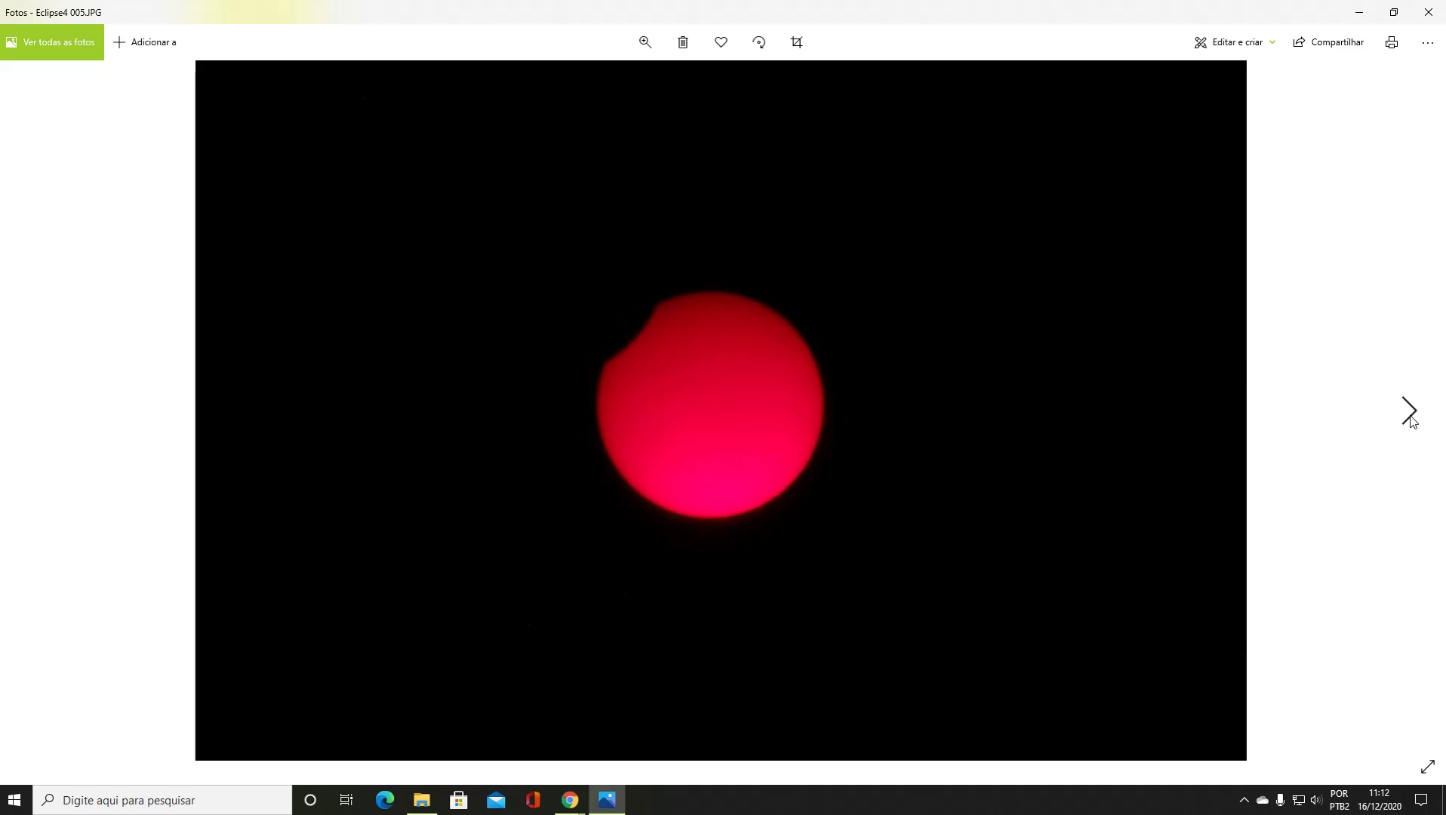
left_click(1408, 412)
left_click(1408, 413)
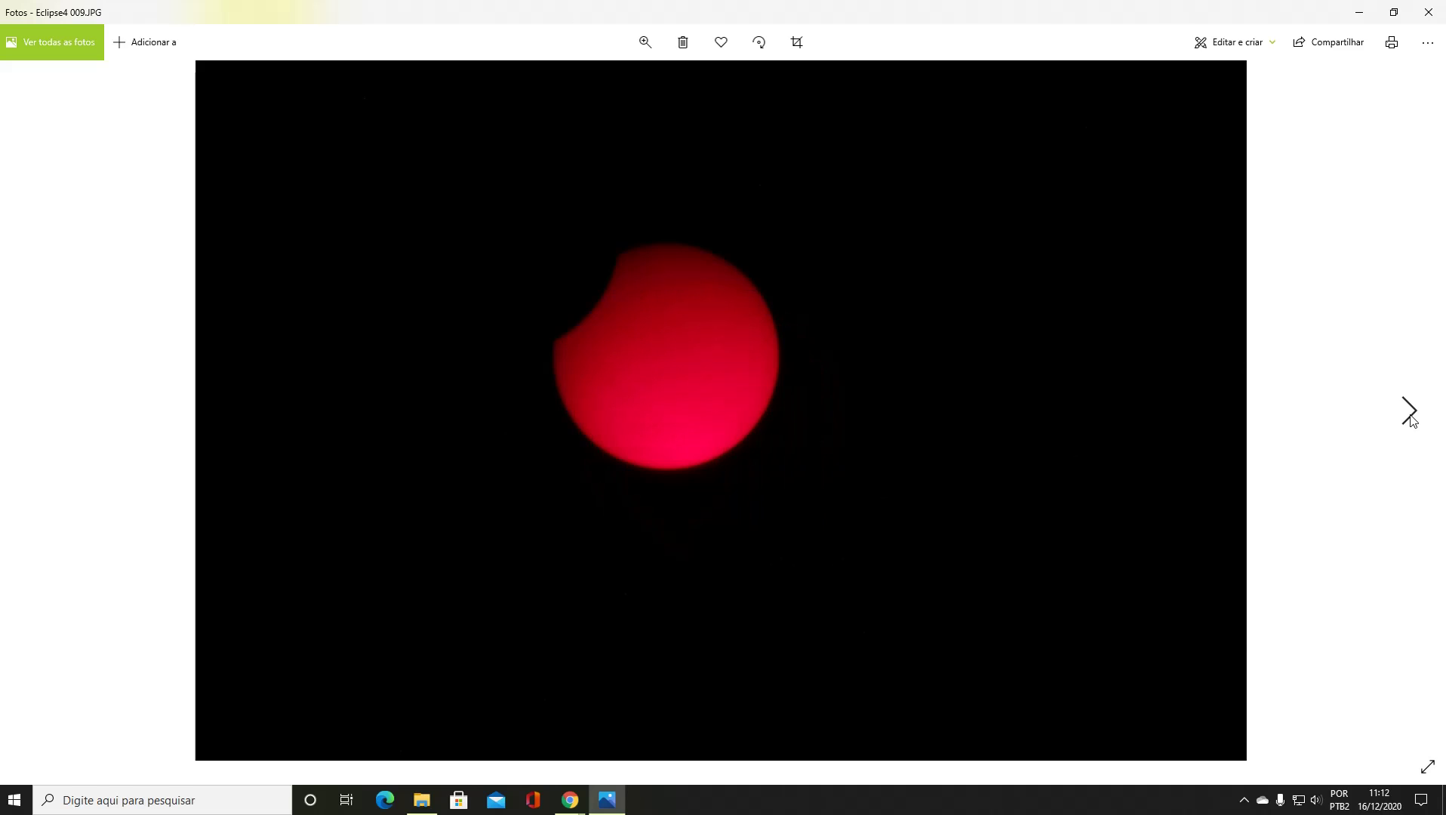
left_click(1409, 412)
left_click(1408, 412)
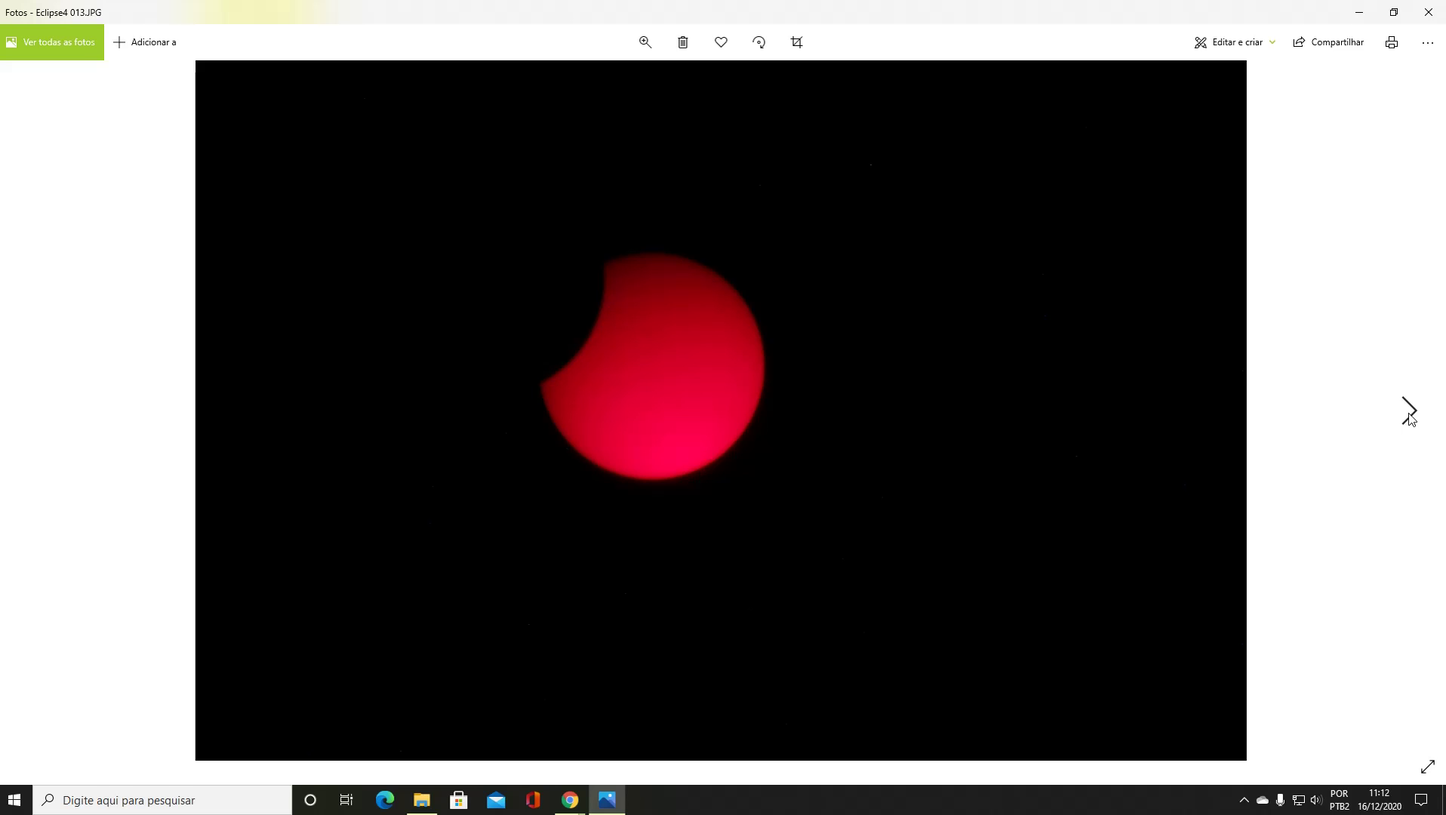
left_click(1408, 412)
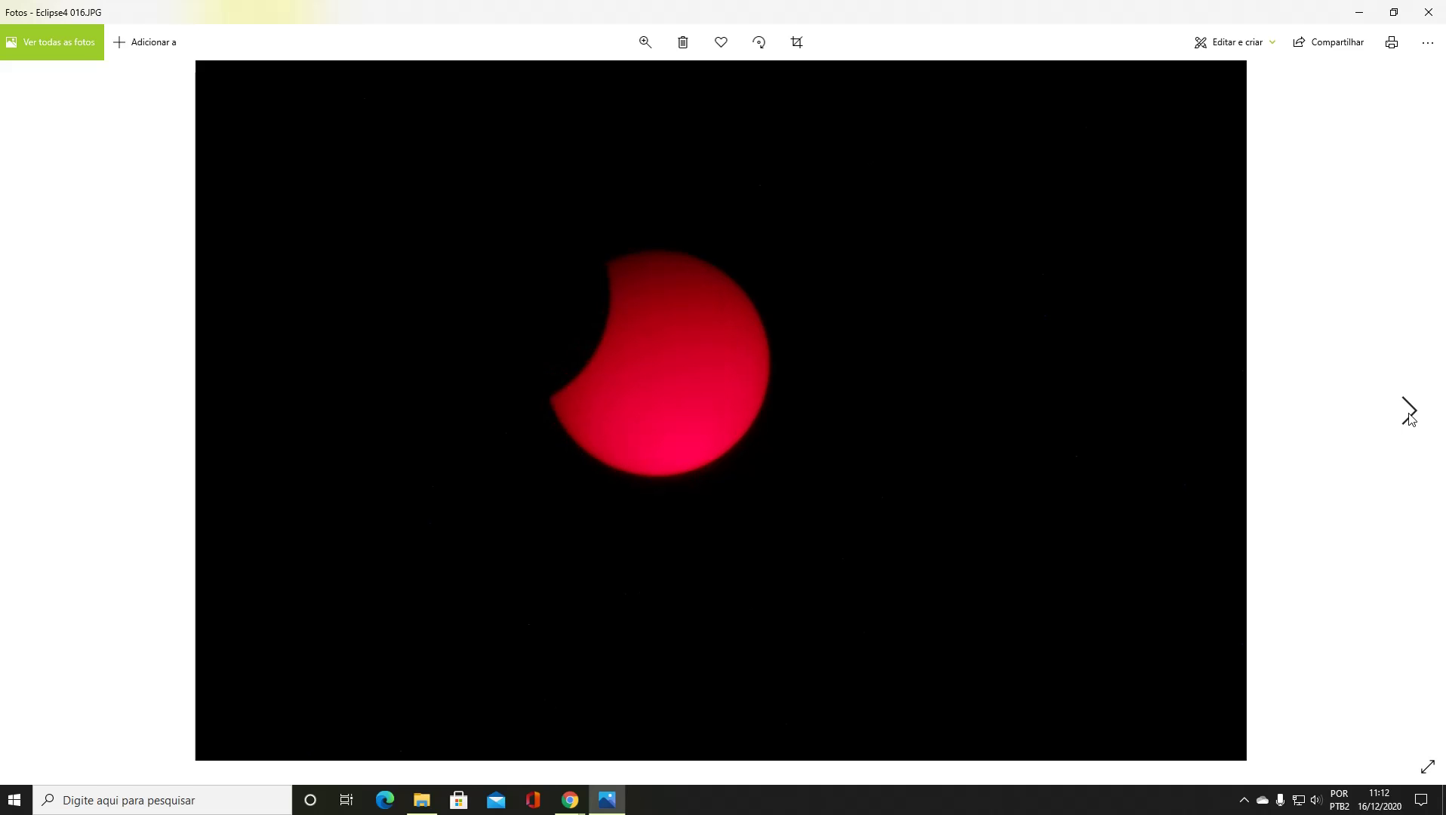
left_click(1409, 412)
left_click(1408, 411)
left_click(1409, 412)
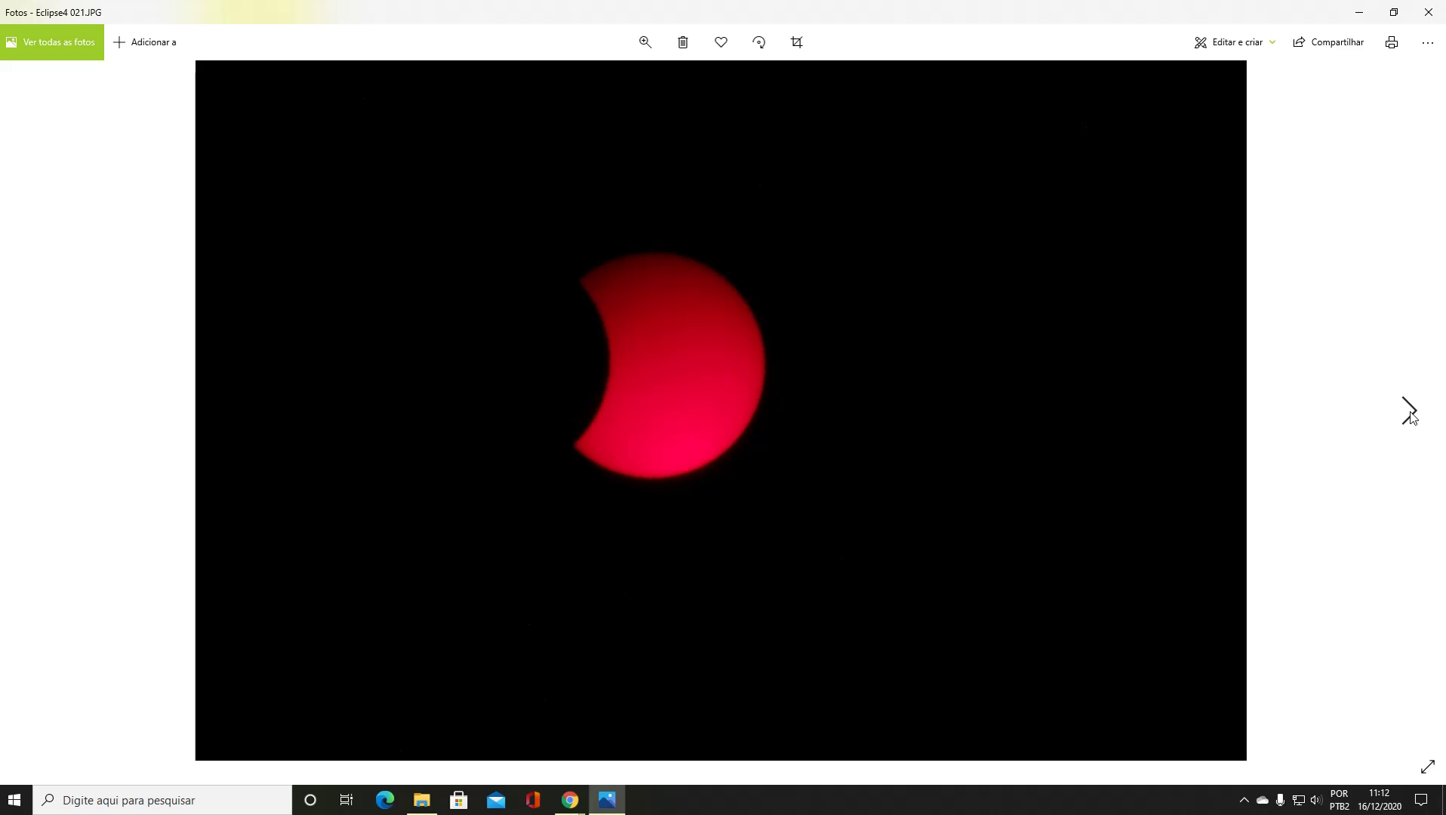
left_click(1409, 412)
left_click(1409, 411)
left_click(1408, 412)
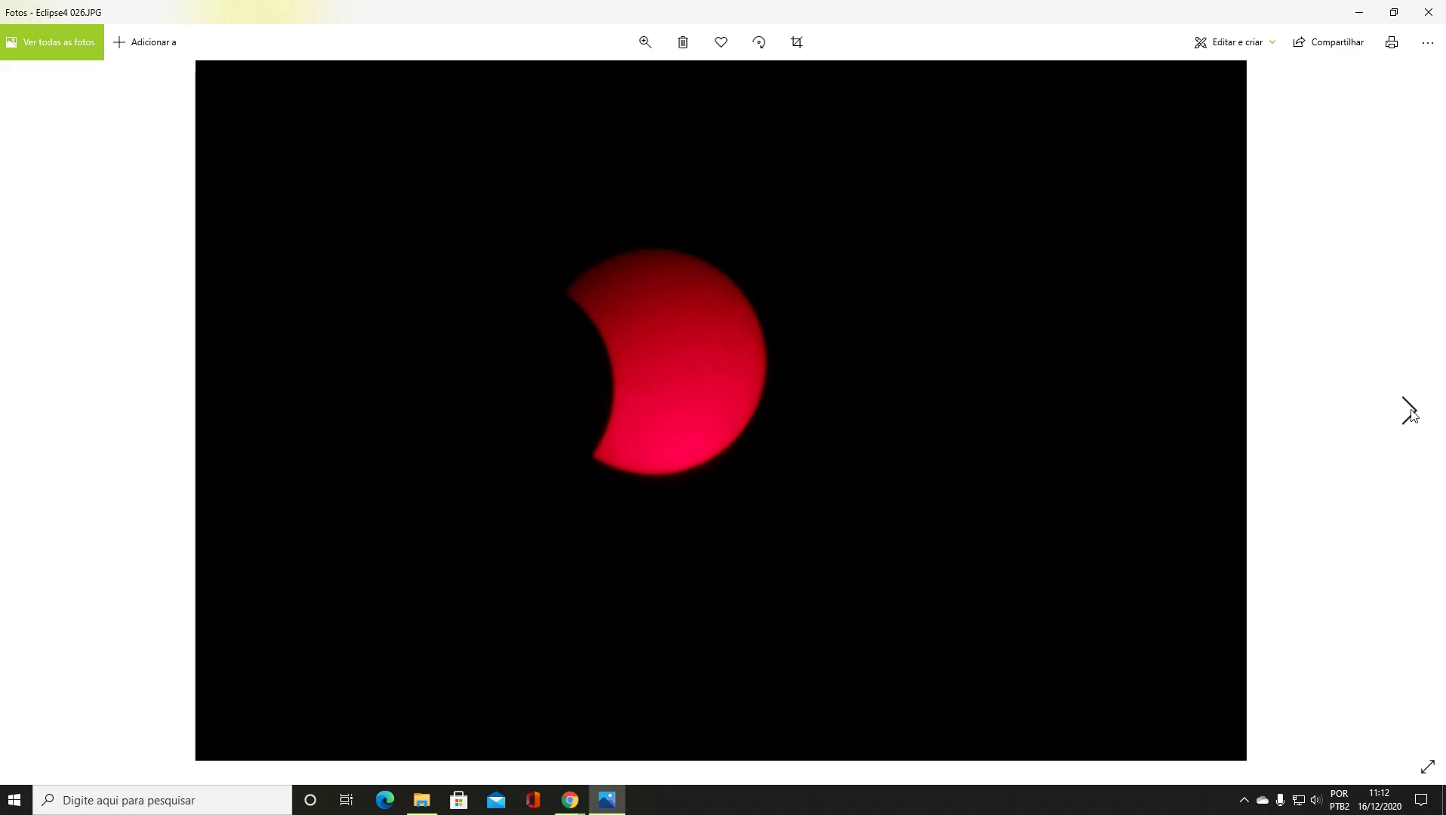
left_click(1428, 12)
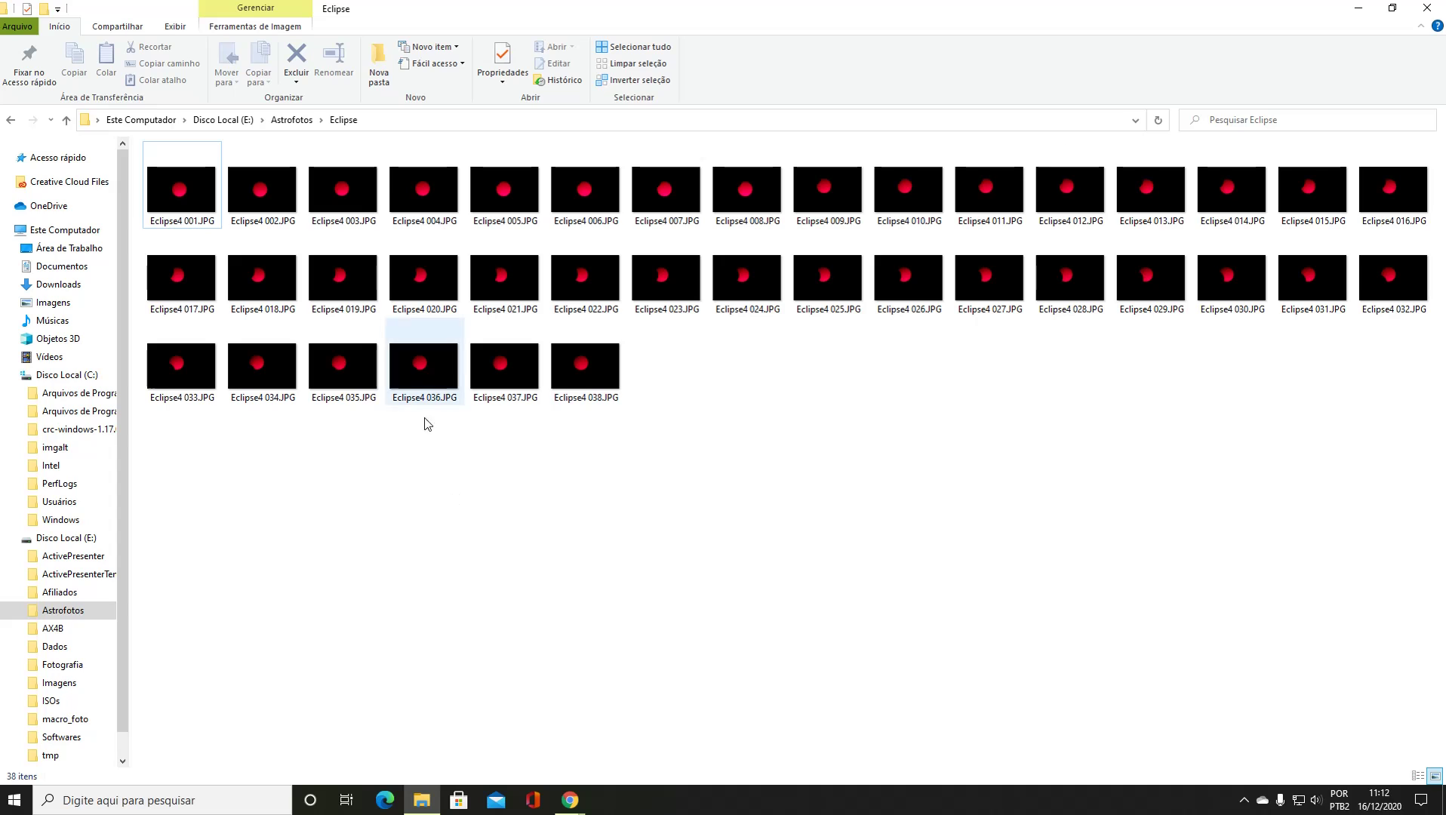
Step: Examine the detailed image and camera properties of Eclipse4 001.JPG, and close them without changes
left_click(203, 207)
right_click(203, 207)
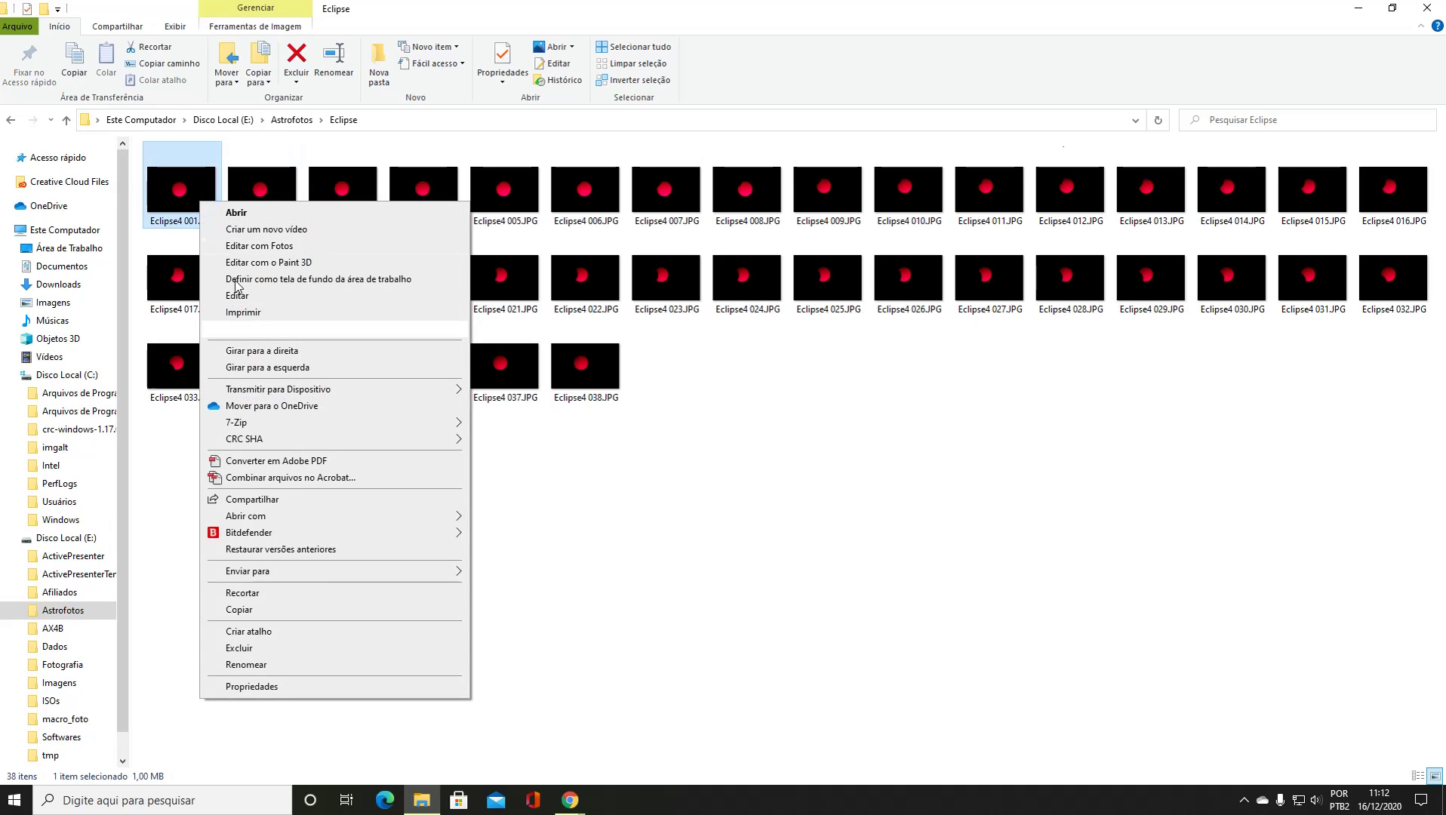
left_click(323, 687)
left_click(311, 238)
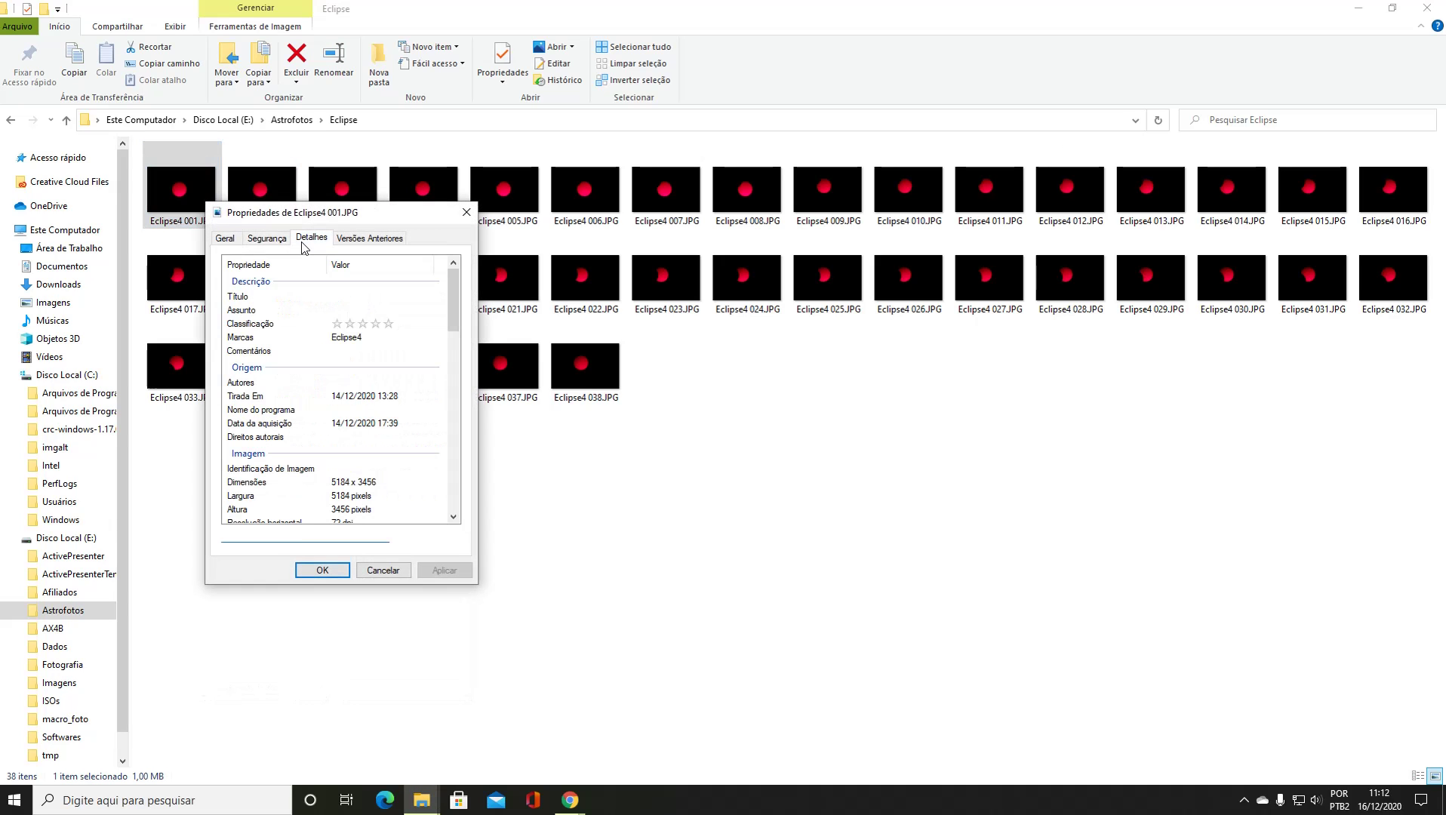
left_click_drag(446, 313, 448, 354)
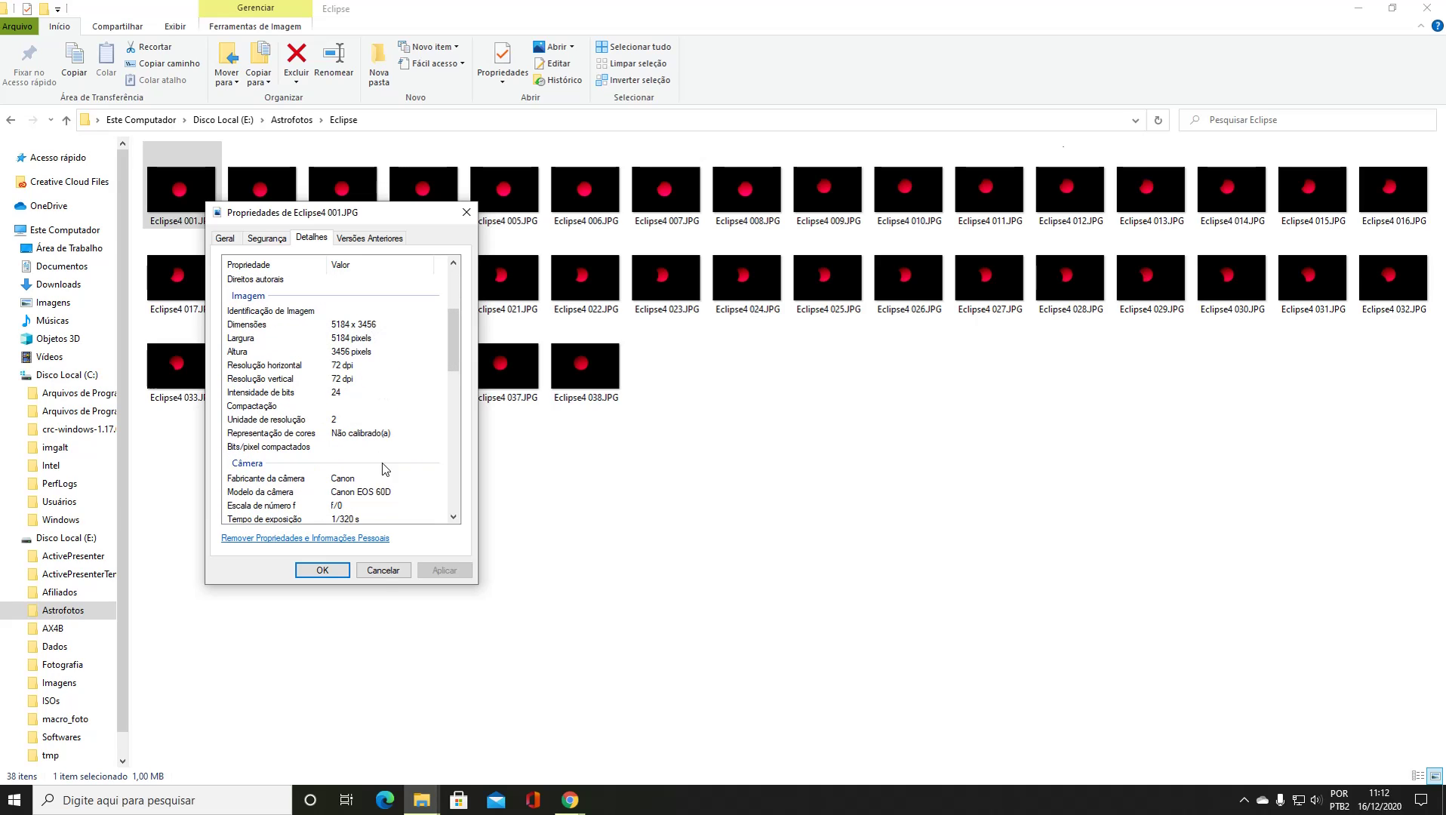
left_click(377, 571)
left_click(683, 478)
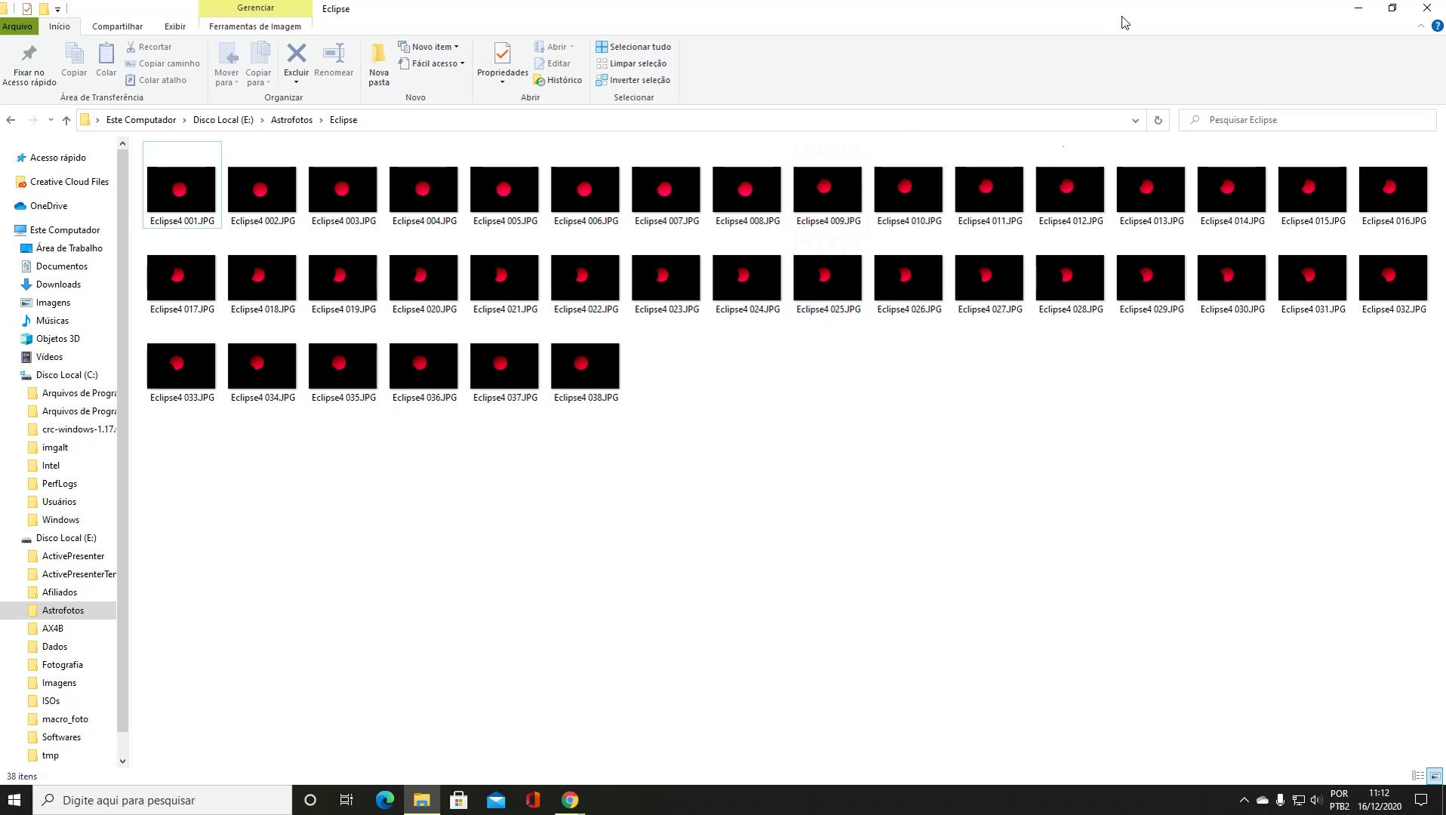
Step: Minimize the file window, launch PIPP from the desktop and maximize it
left_click(1361, 14)
double_click(82, 638)
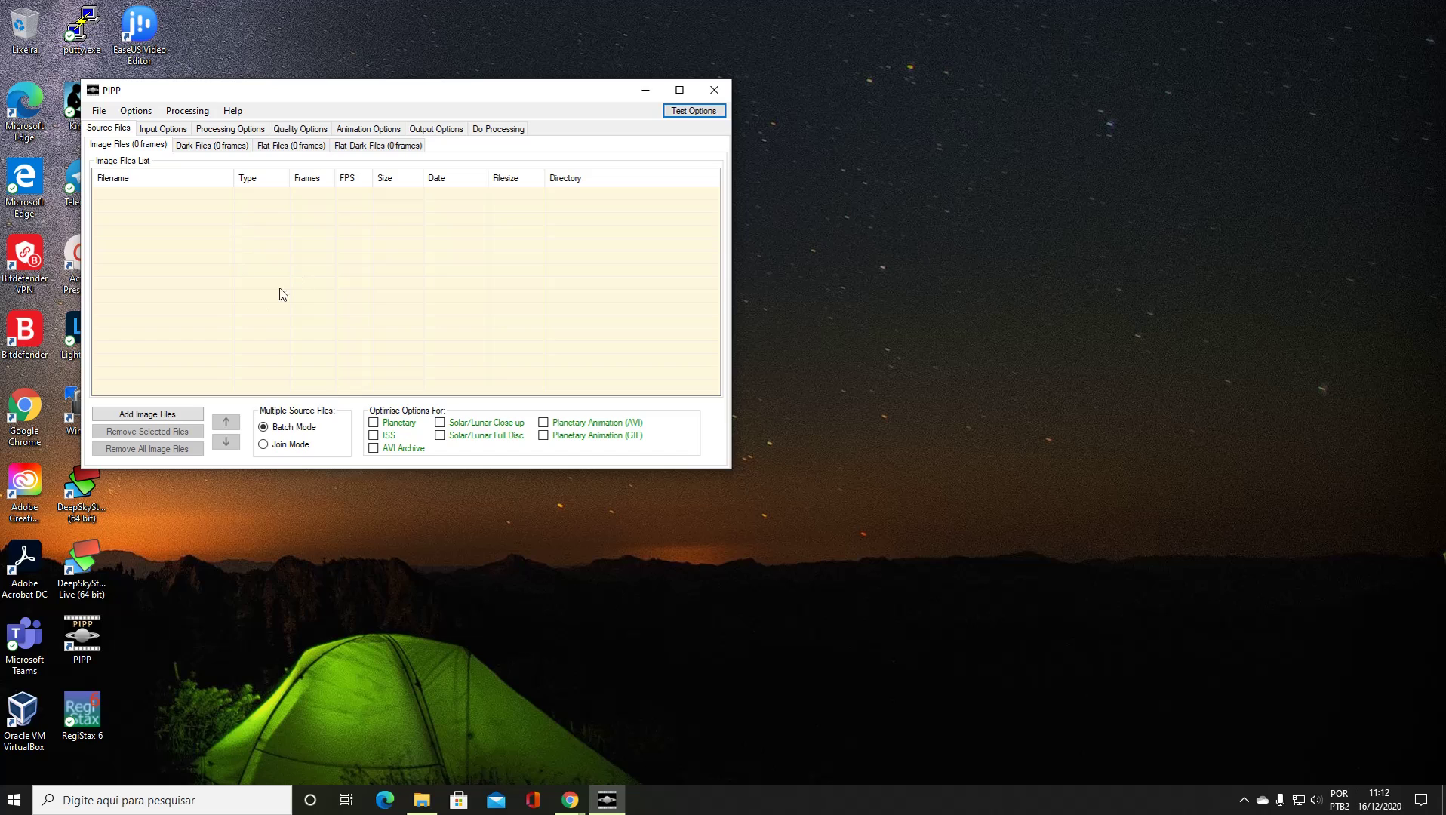
left_click(680, 91)
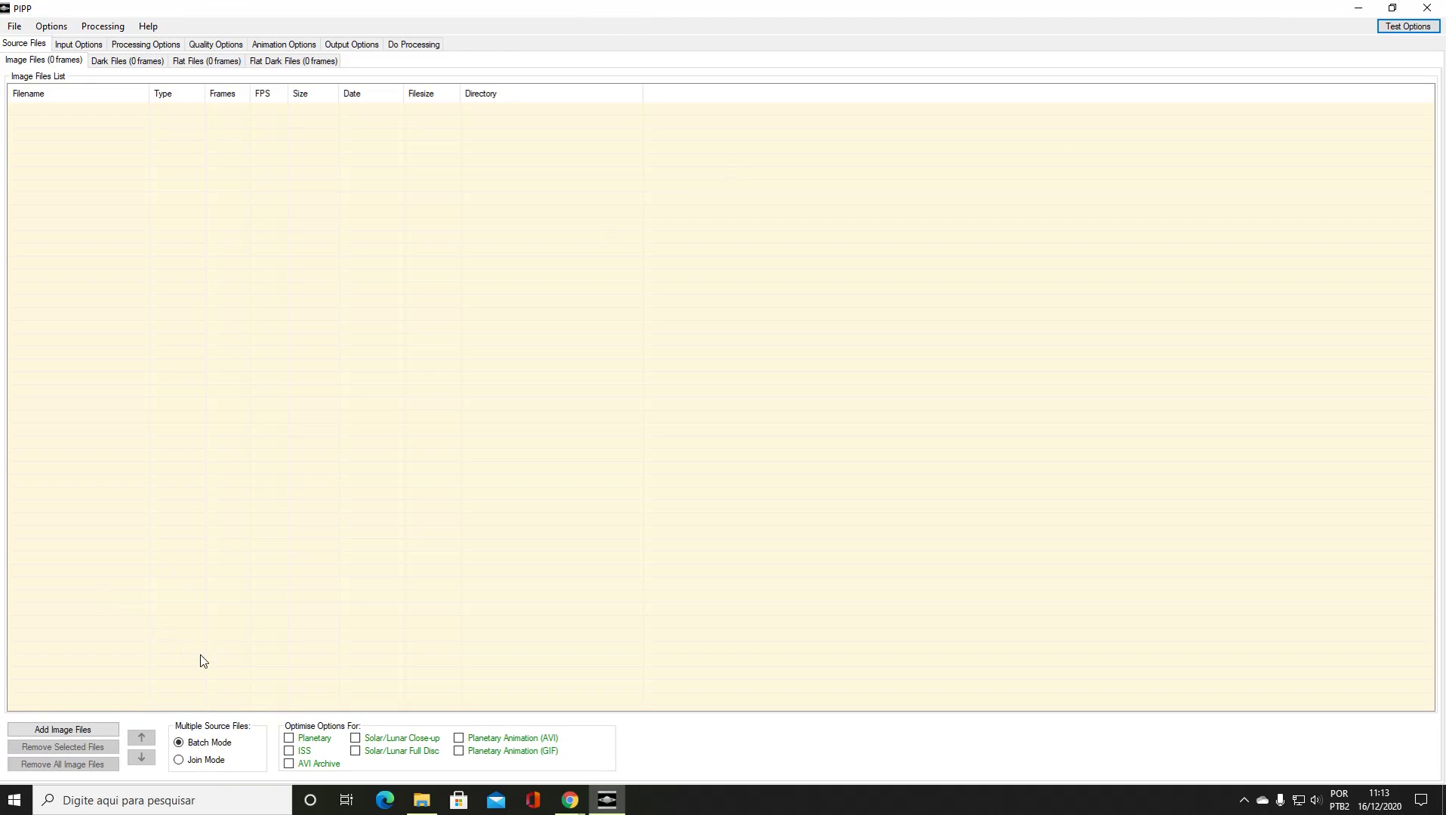
Step: Add all the JPG images in the Eclipse folder as source image files and accept Join Mode
left_click(64, 730)
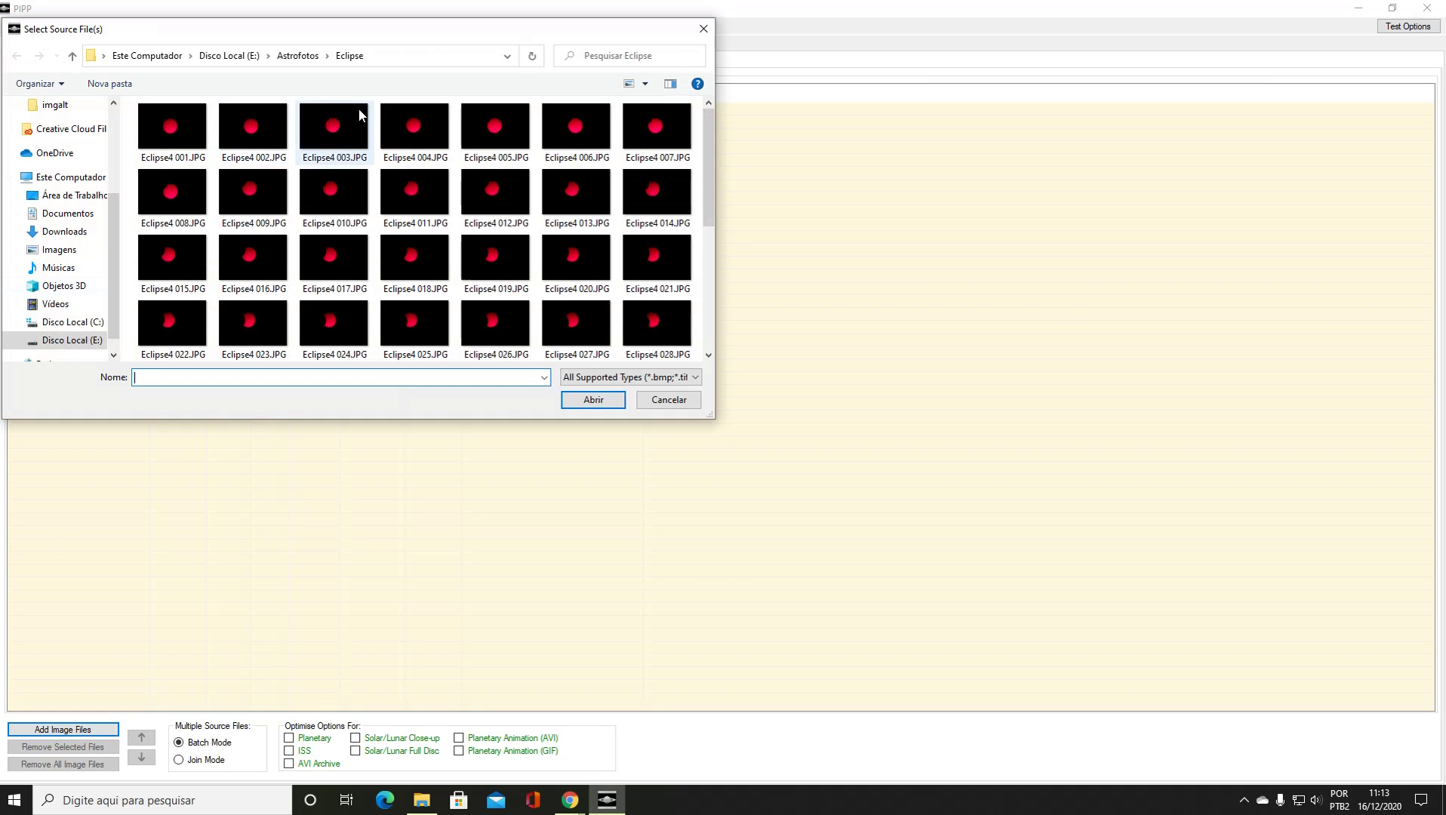
left_click(182, 141)
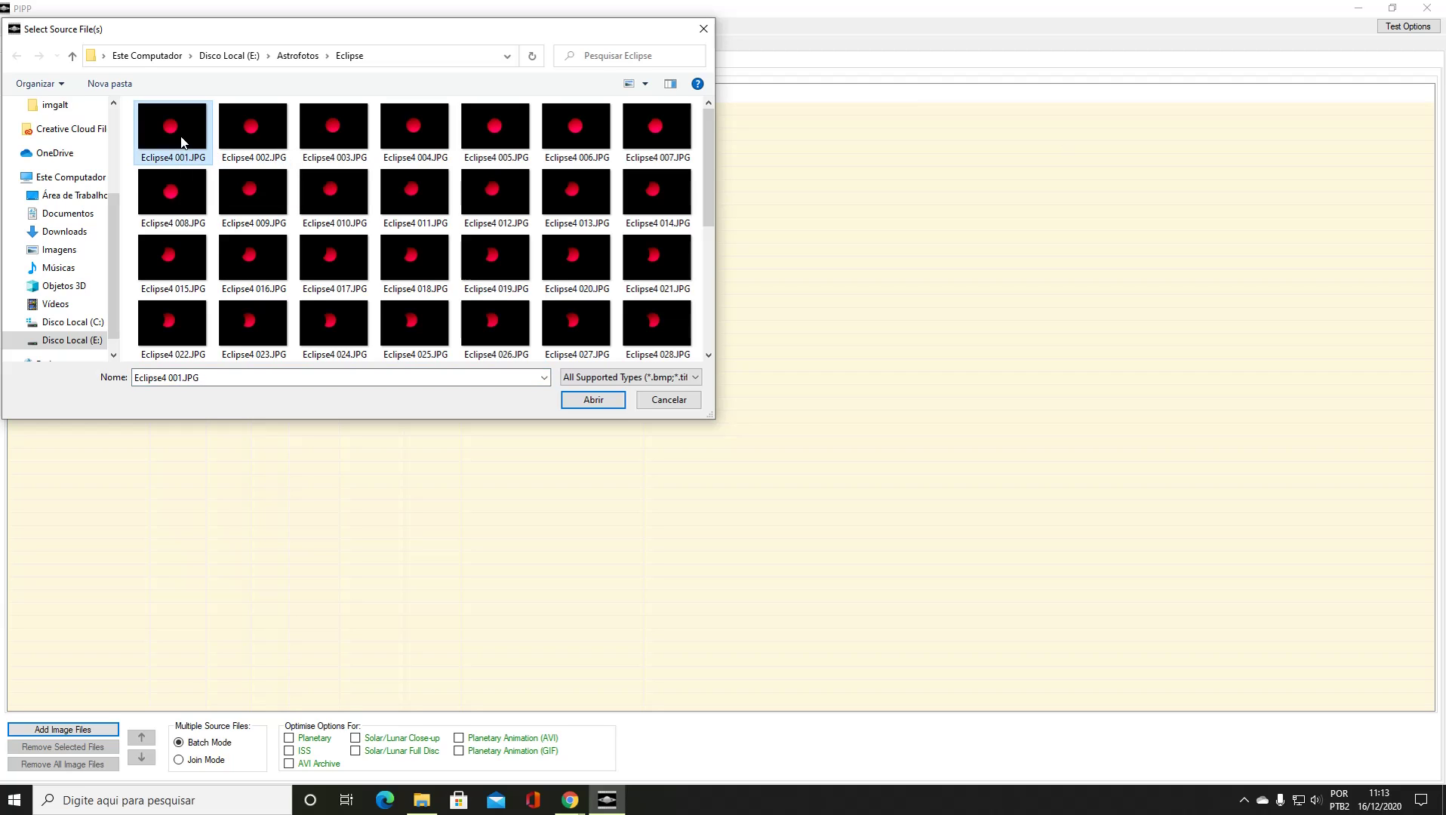
key("ctrl+a")
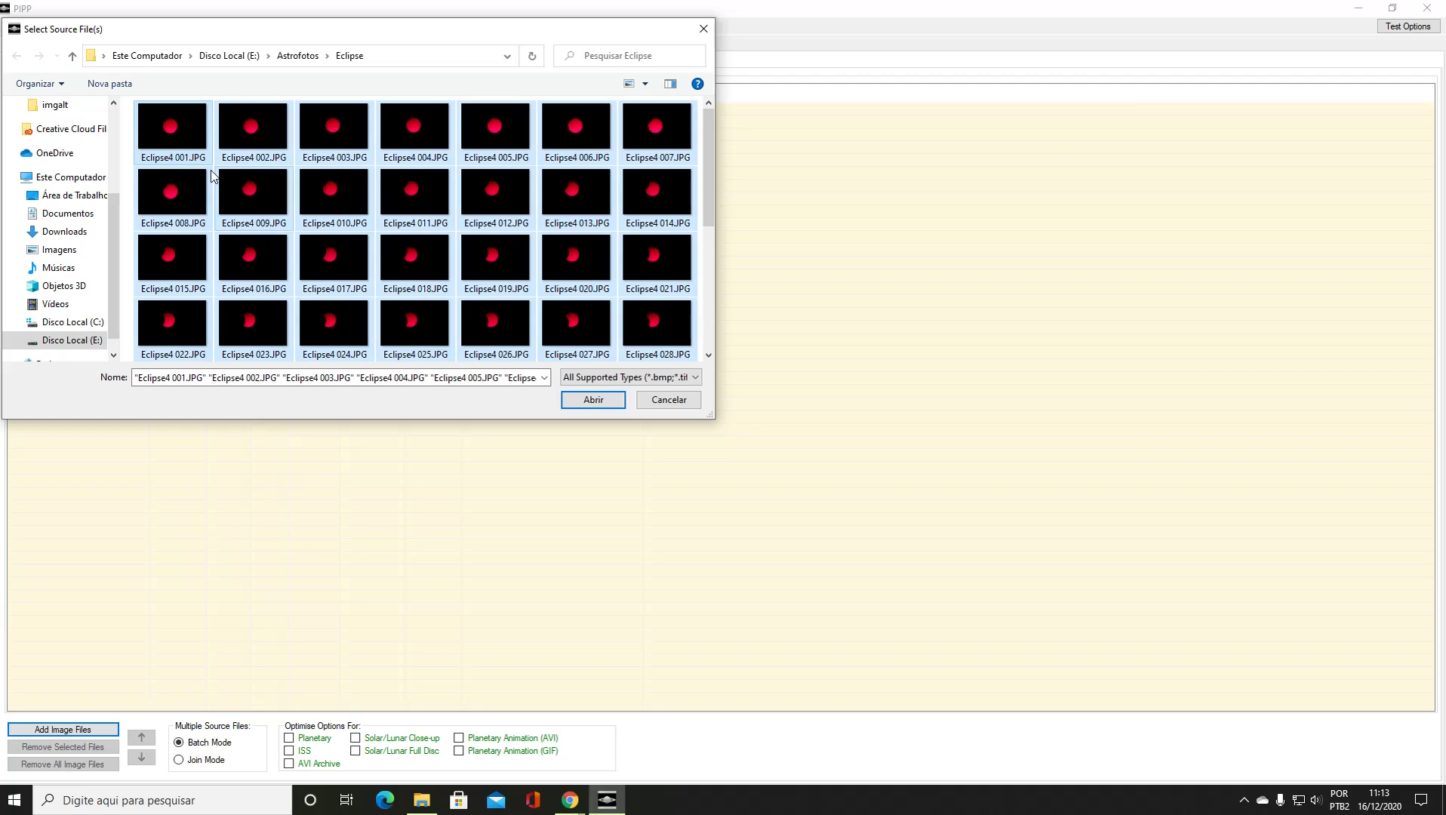
left_click(610, 404)
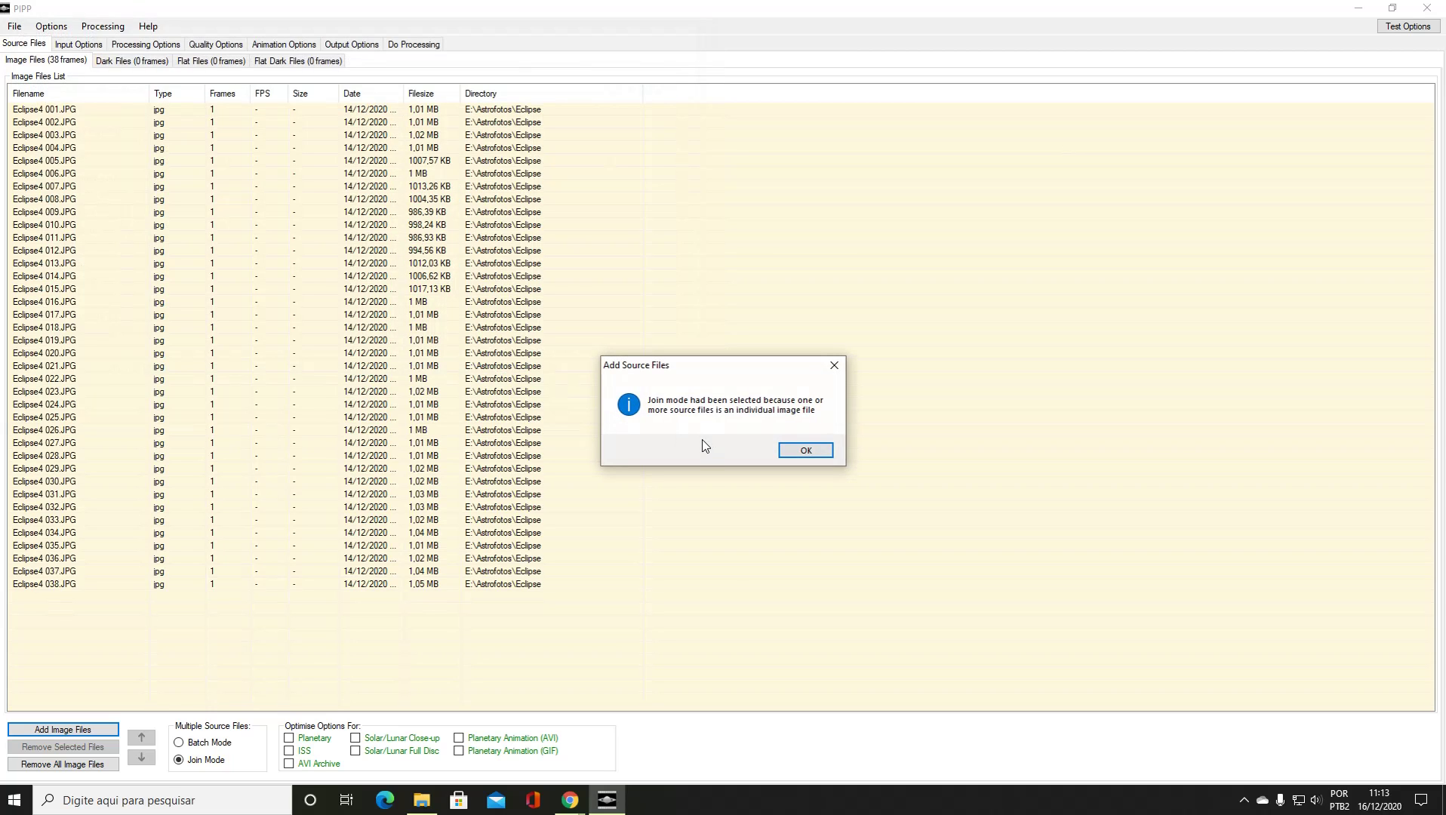
left_click(792, 448)
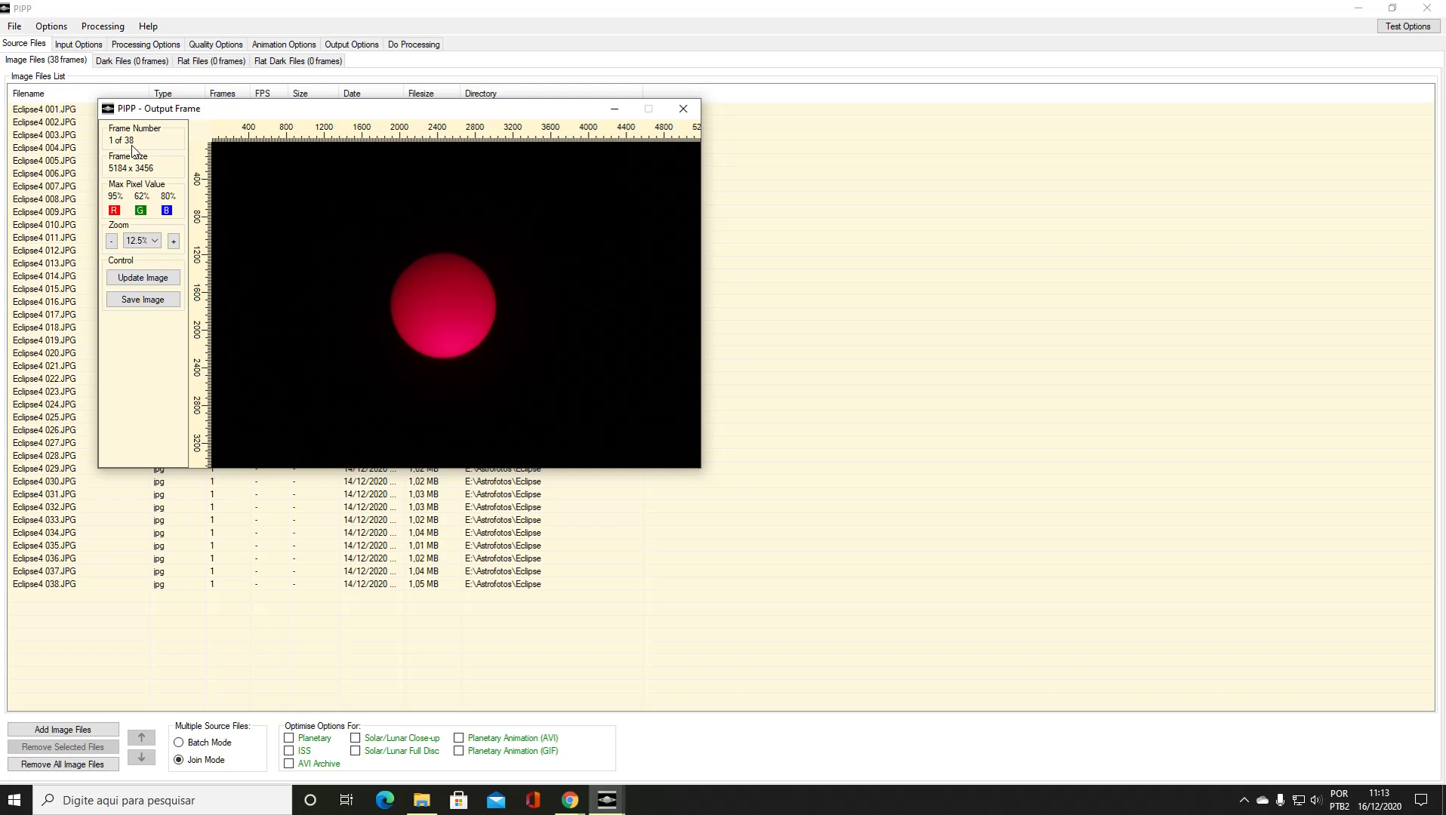
Step: Optimise the options for Solar/Lunar Full Disc, minimizing the output frame preview
left_click(614, 109)
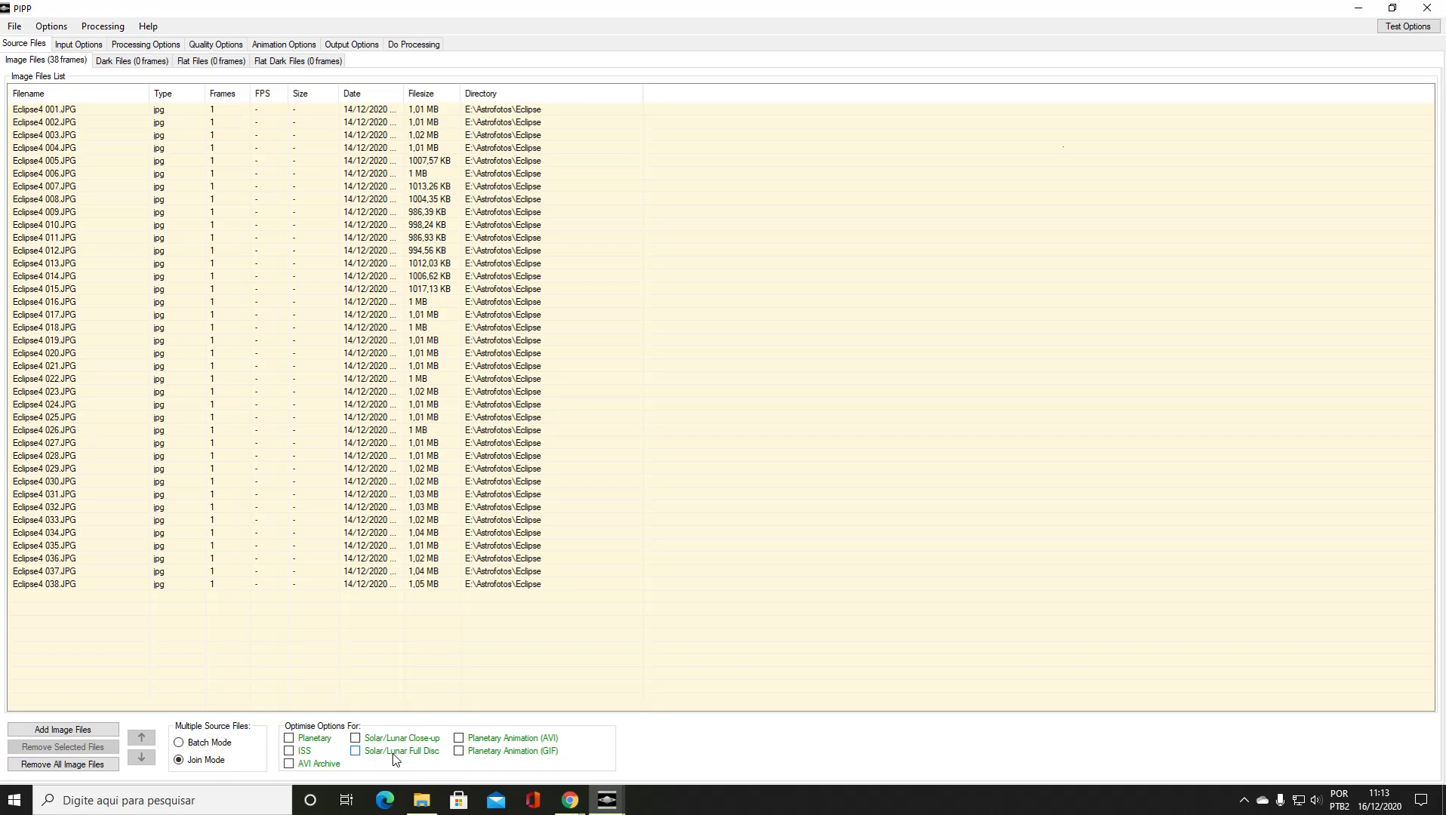
left_click(356, 752)
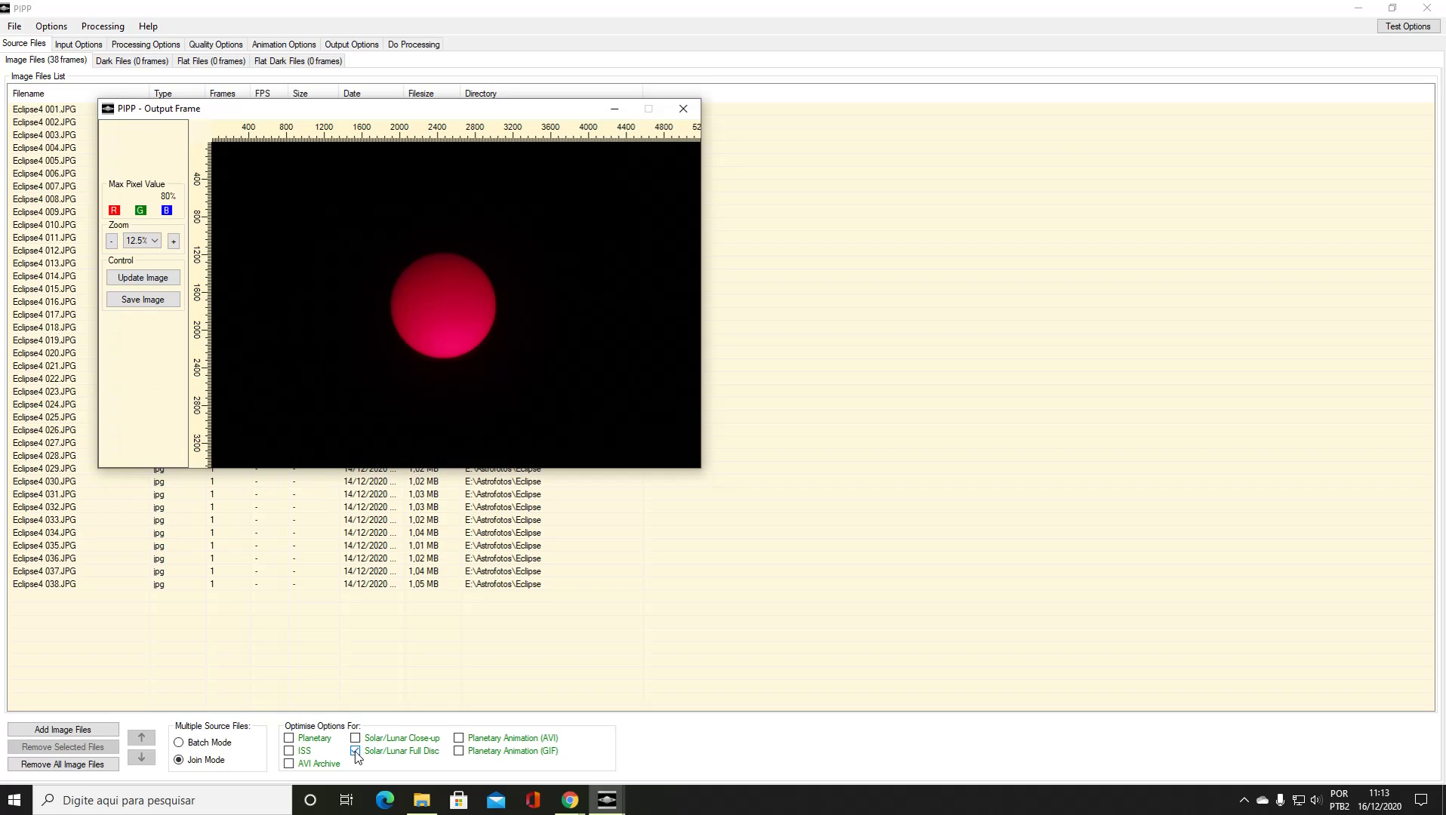
left_click(616, 112)
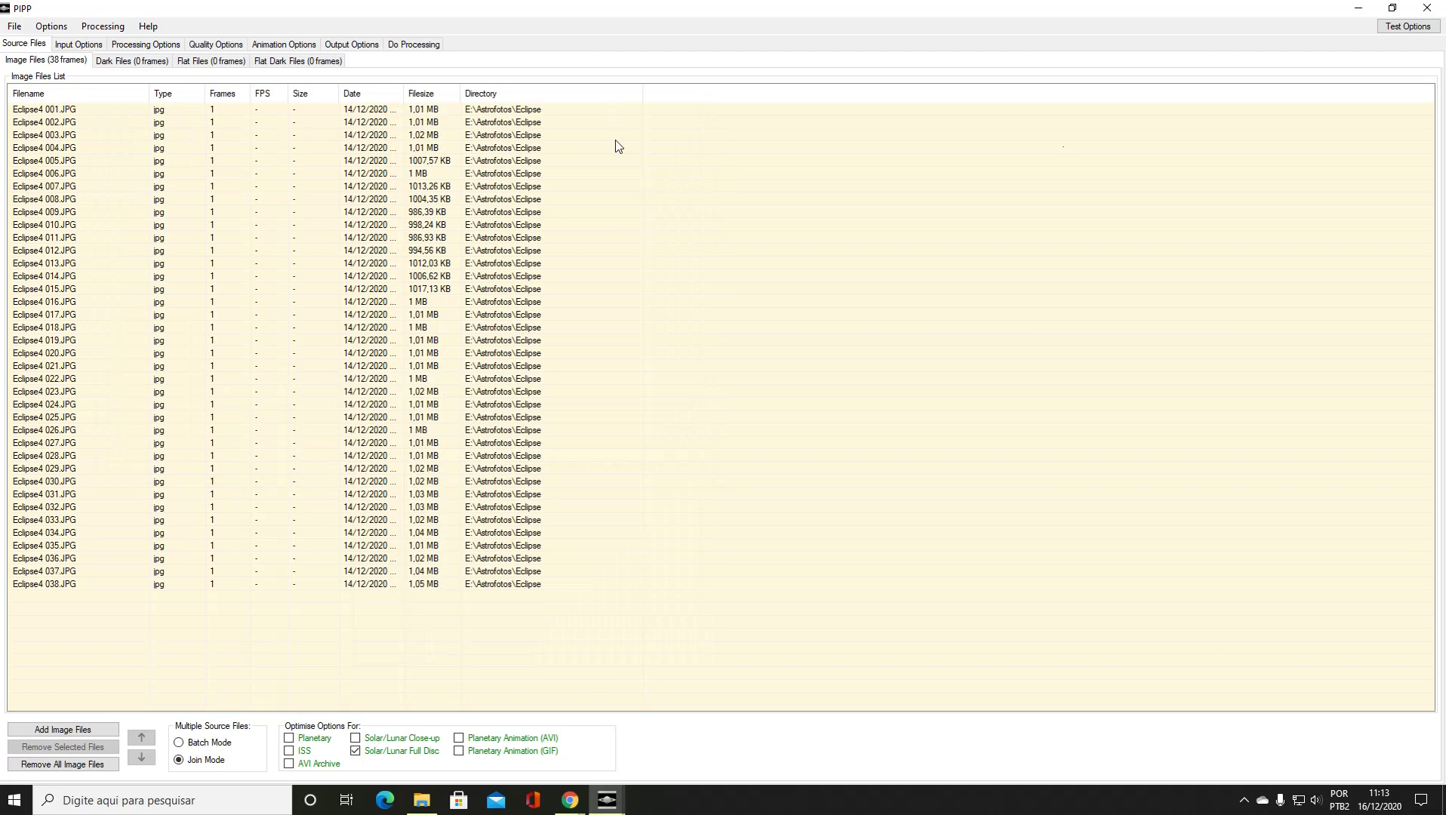
Step: Disable the colour-to-monochrome conversion and the cropping in the processing options
left_click(79, 47)
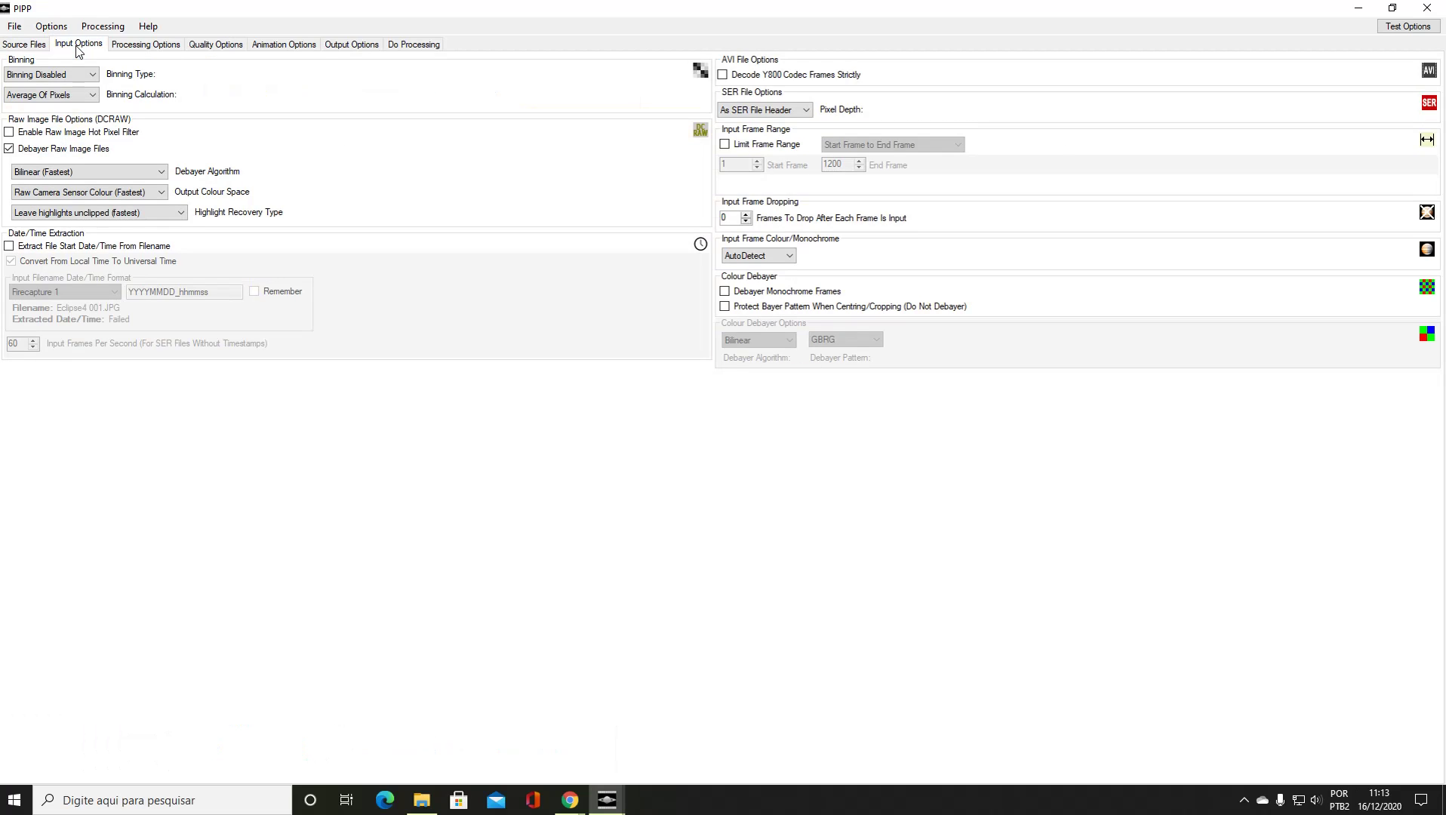
left_click(126, 47)
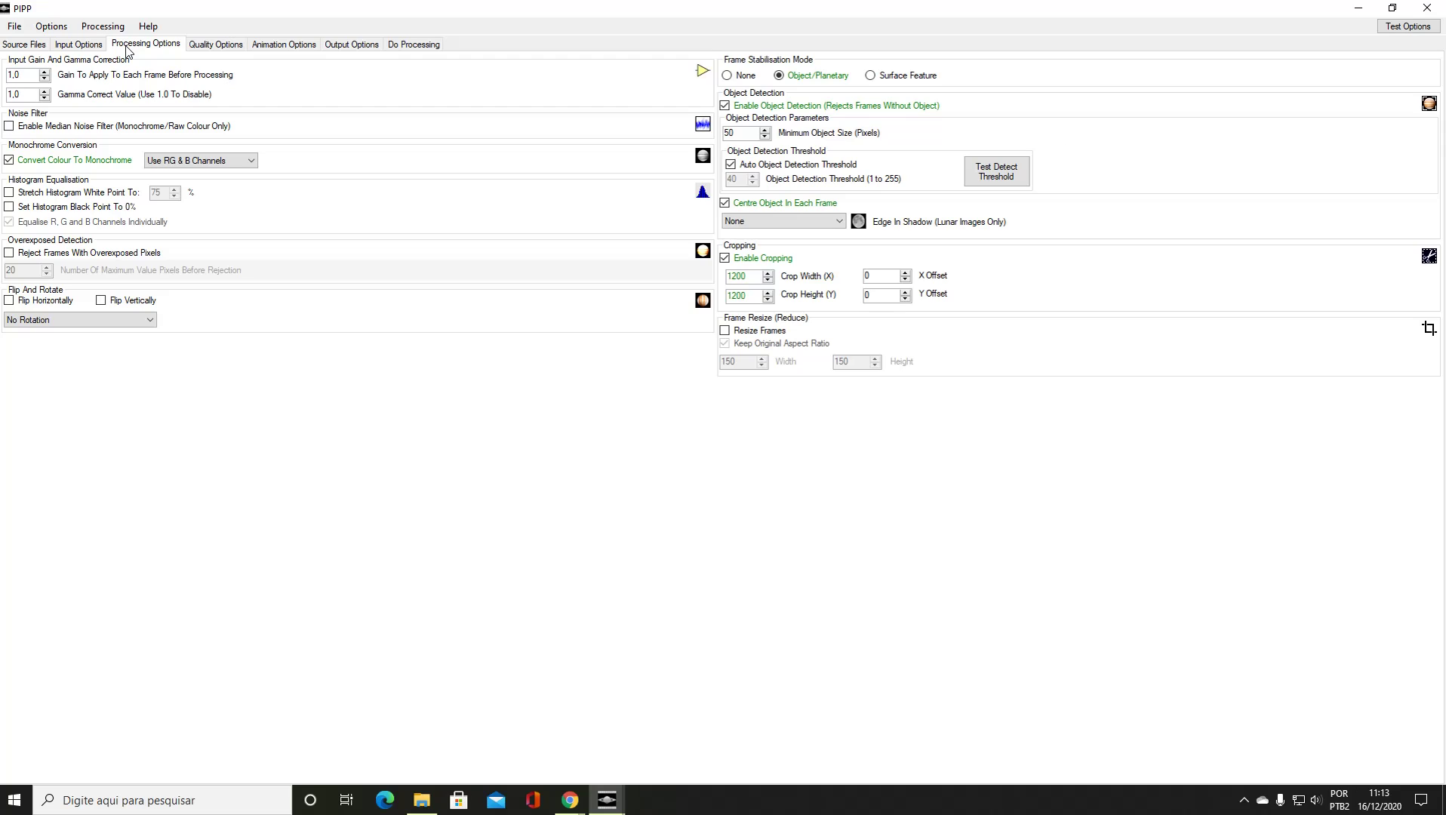
left_click(9, 161)
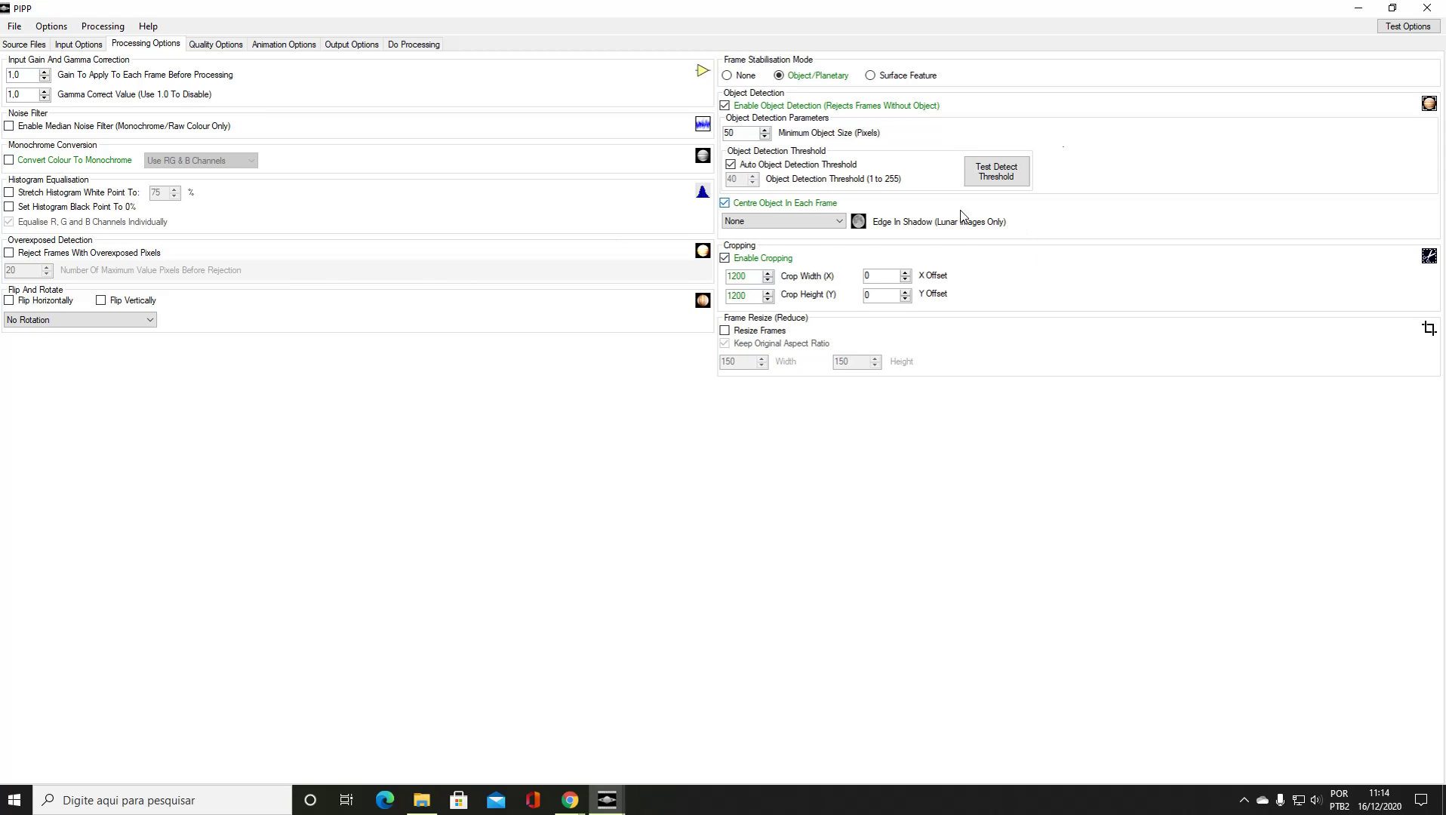
left_click(725, 259)
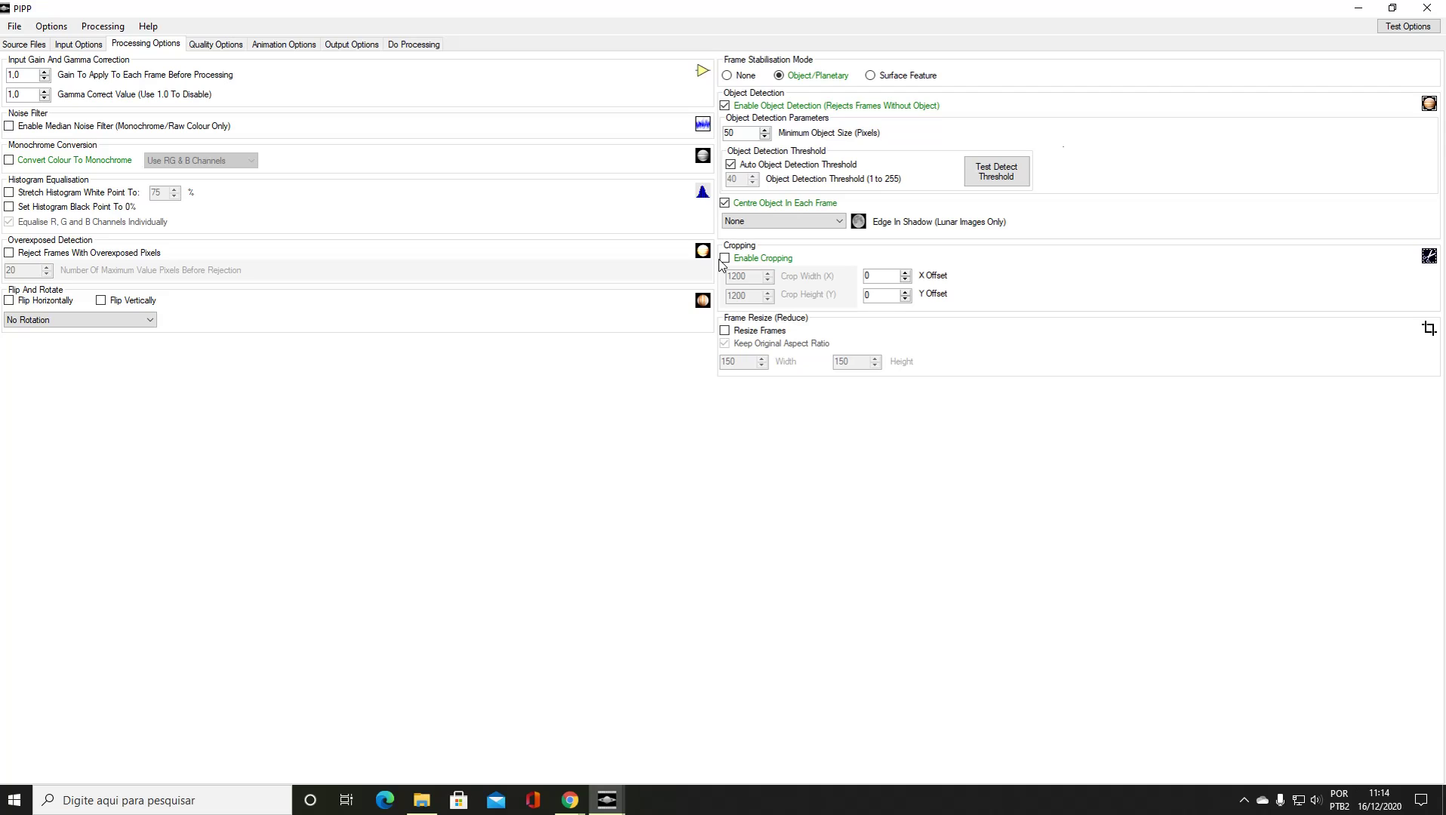
Step: Enable frame resizing to a width of 500 with the original aspect ratio kept, and test the options on a preview frame
left_click(725, 332)
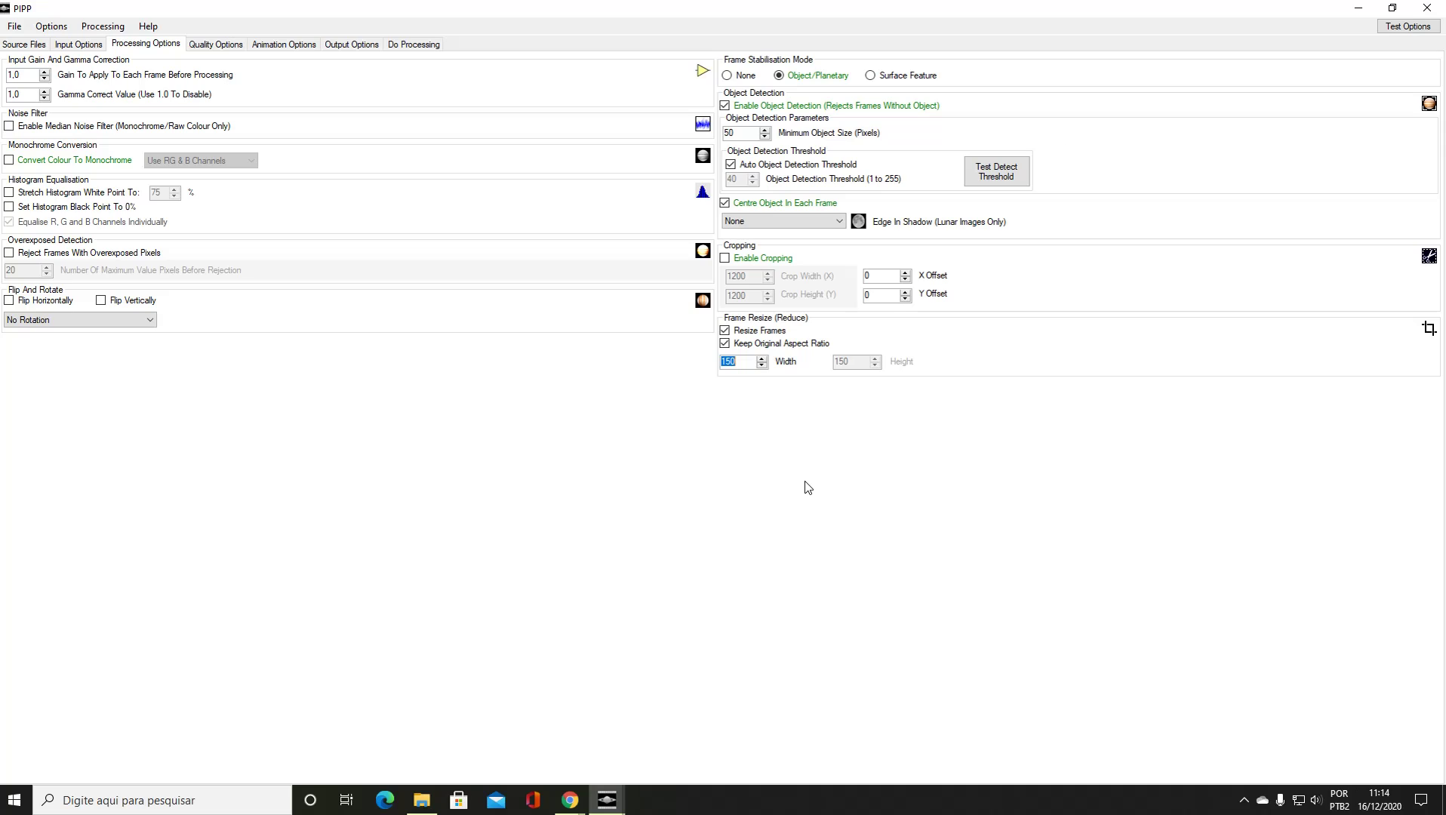
type("500")
left_click(1401, 34)
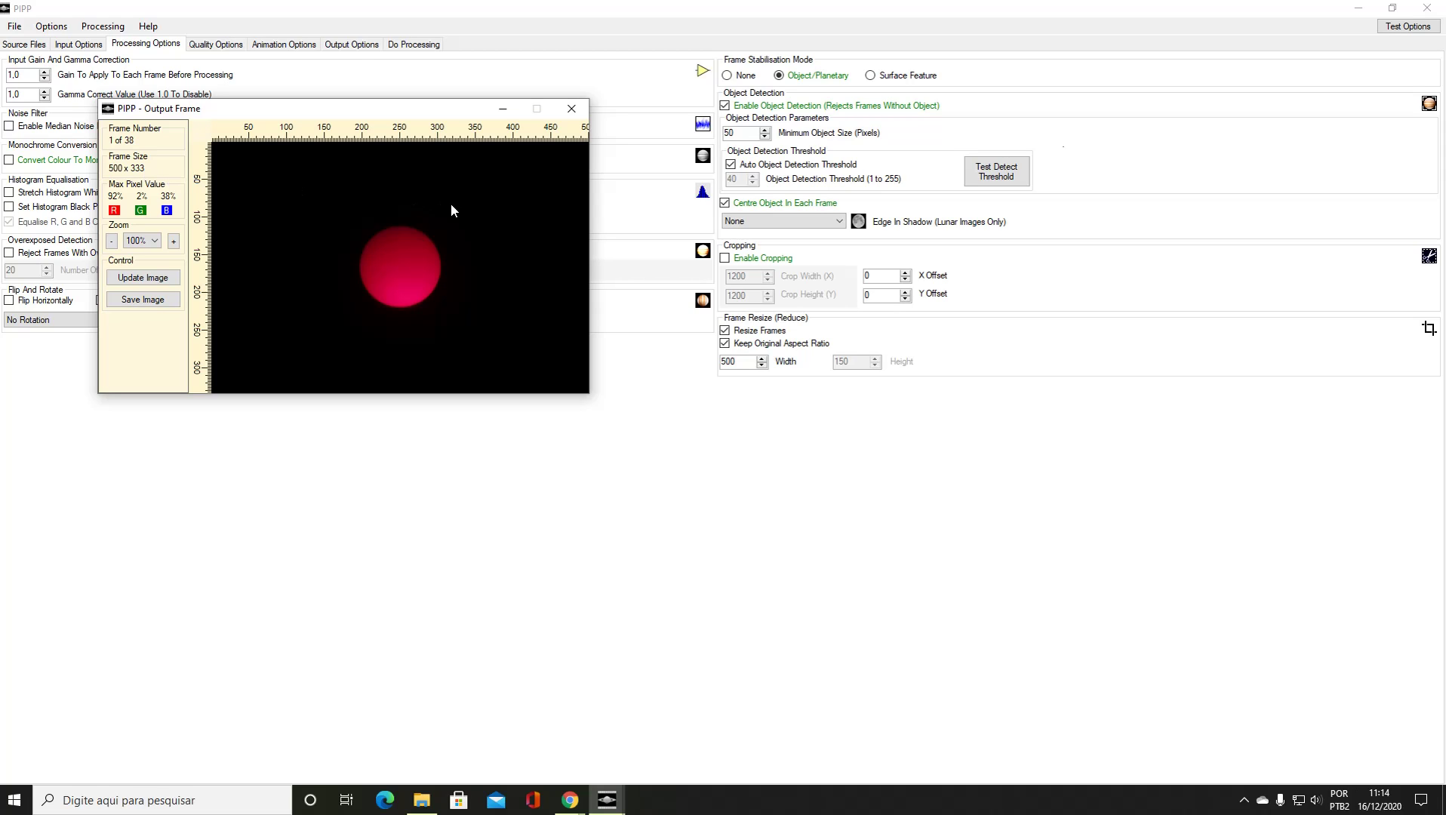
left_click(504, 110)
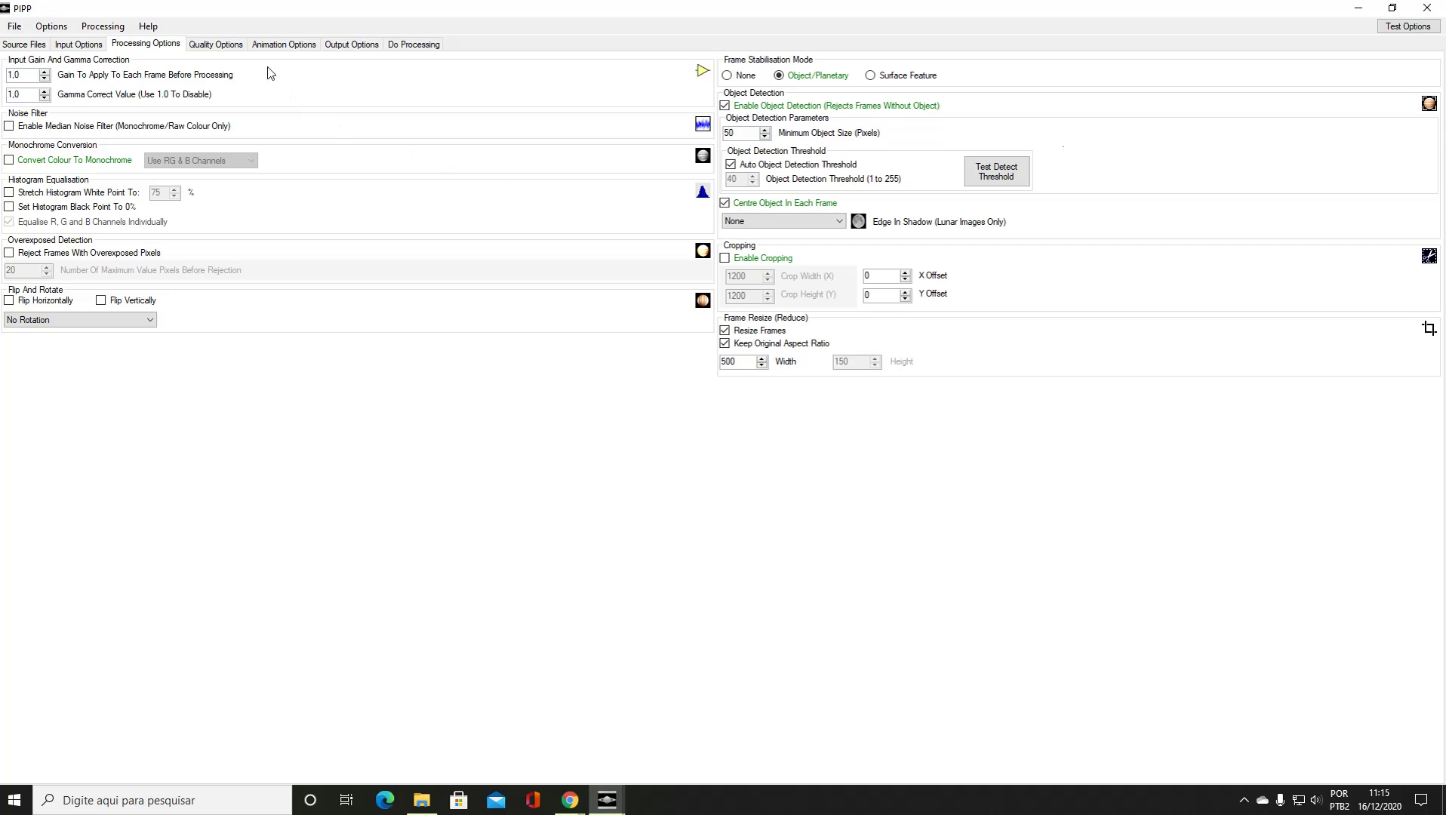
Step: Disable quality estimation so the frames are not reordered by quality
left_click(217, 46)
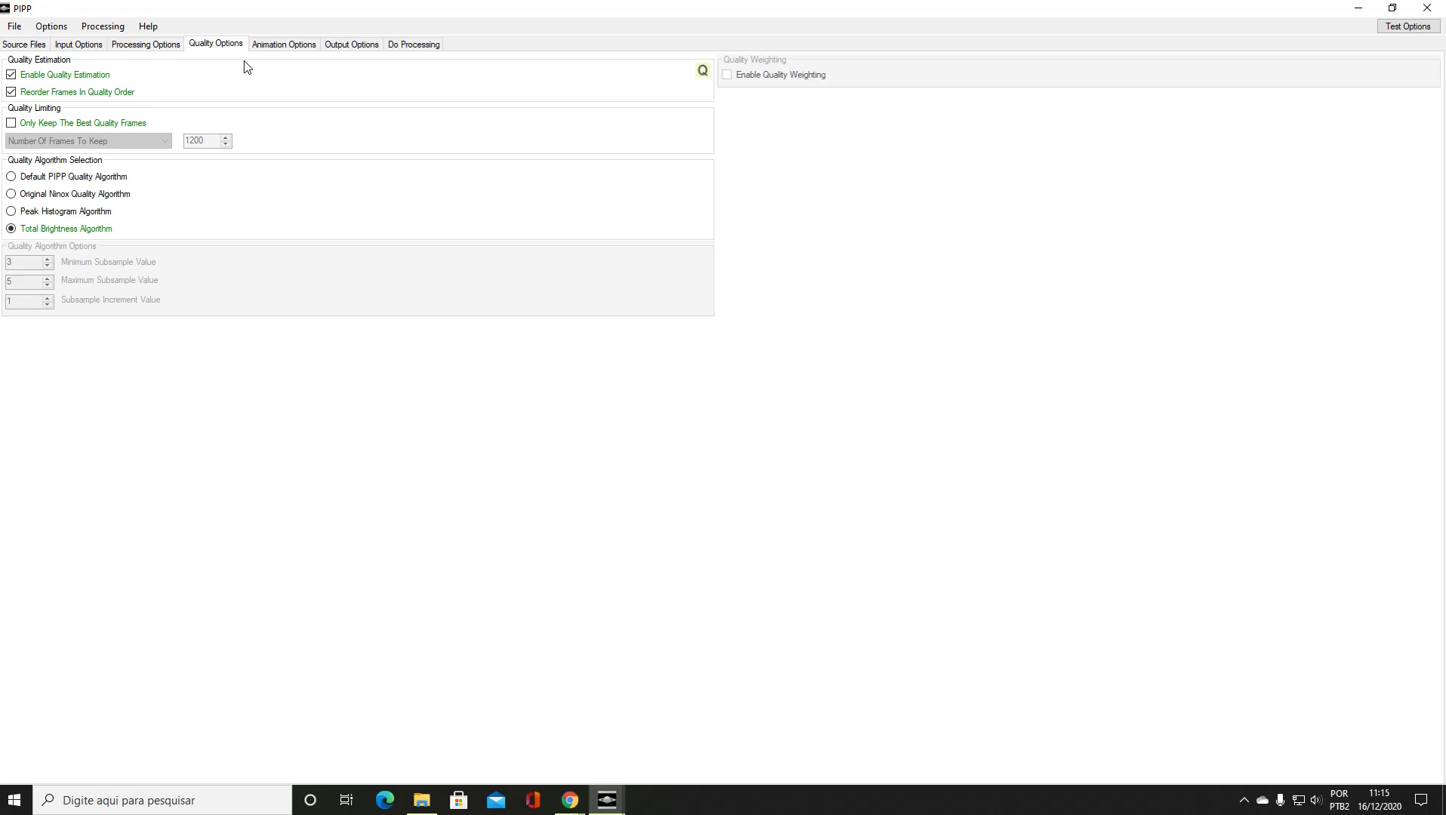
left_click(11, 75)
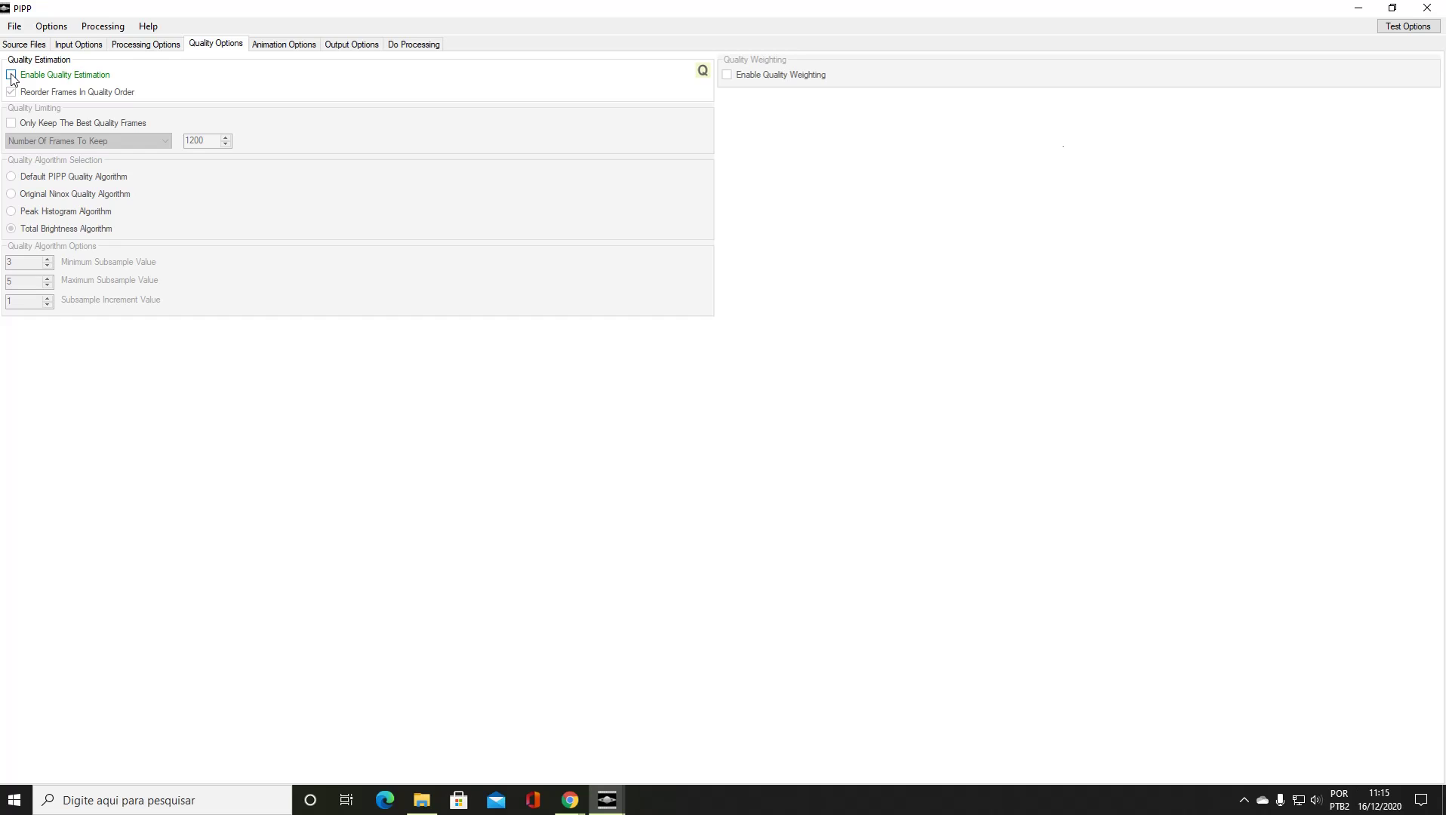
Step: Review the animation options and set the output format to BMP
left_click(285, 45)
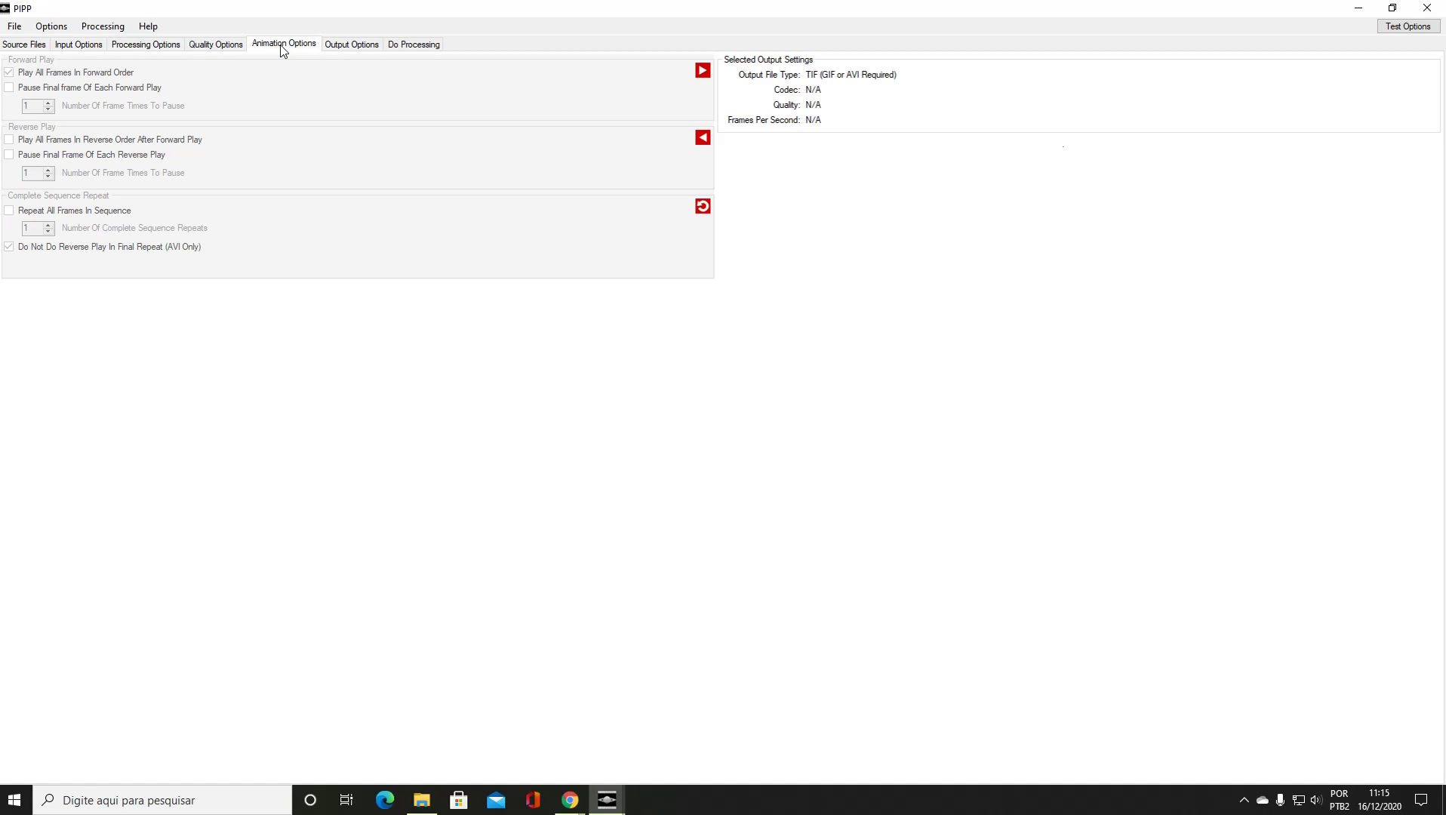
left_click(337, 45)
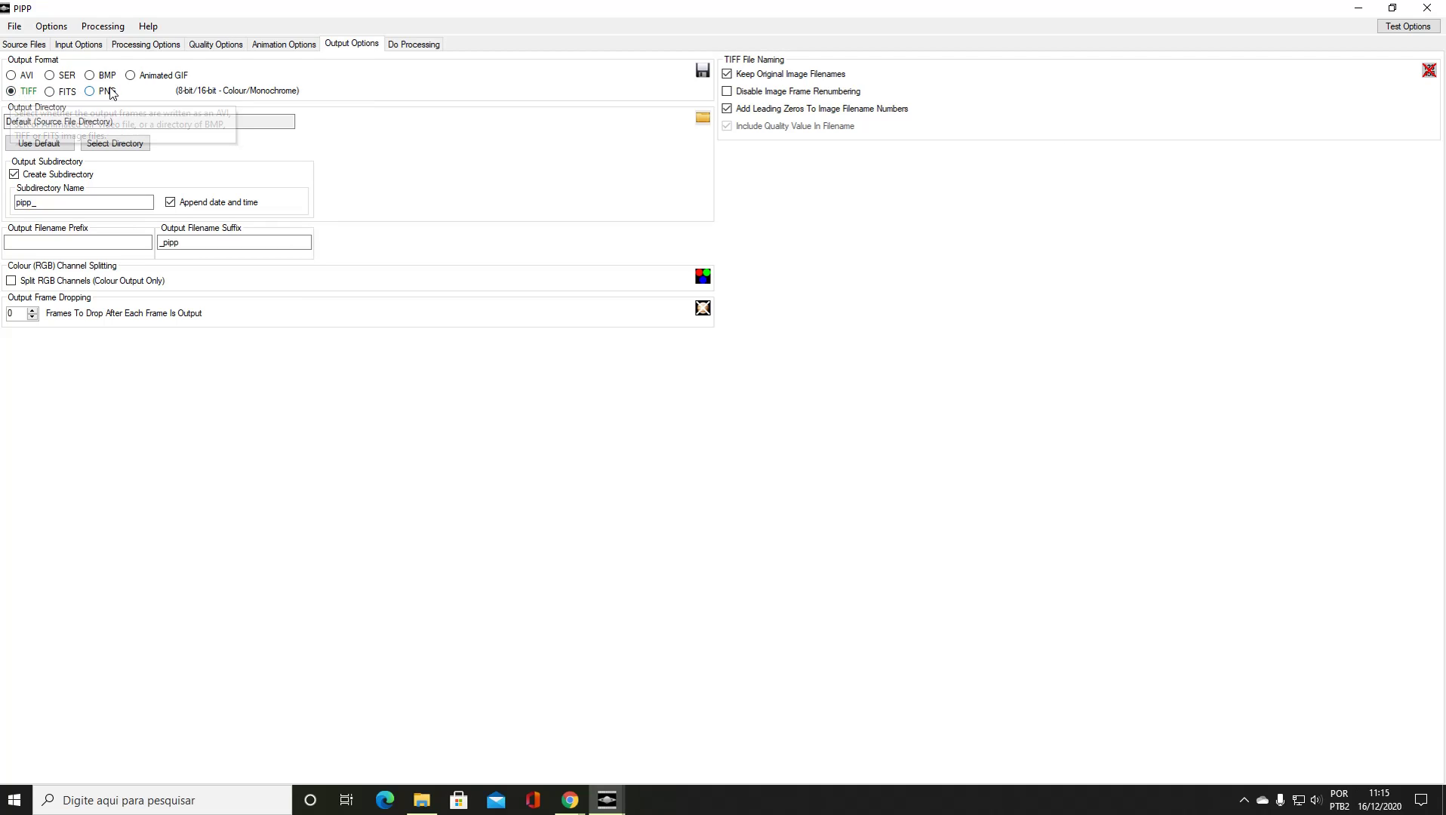
left_click(90, 76)
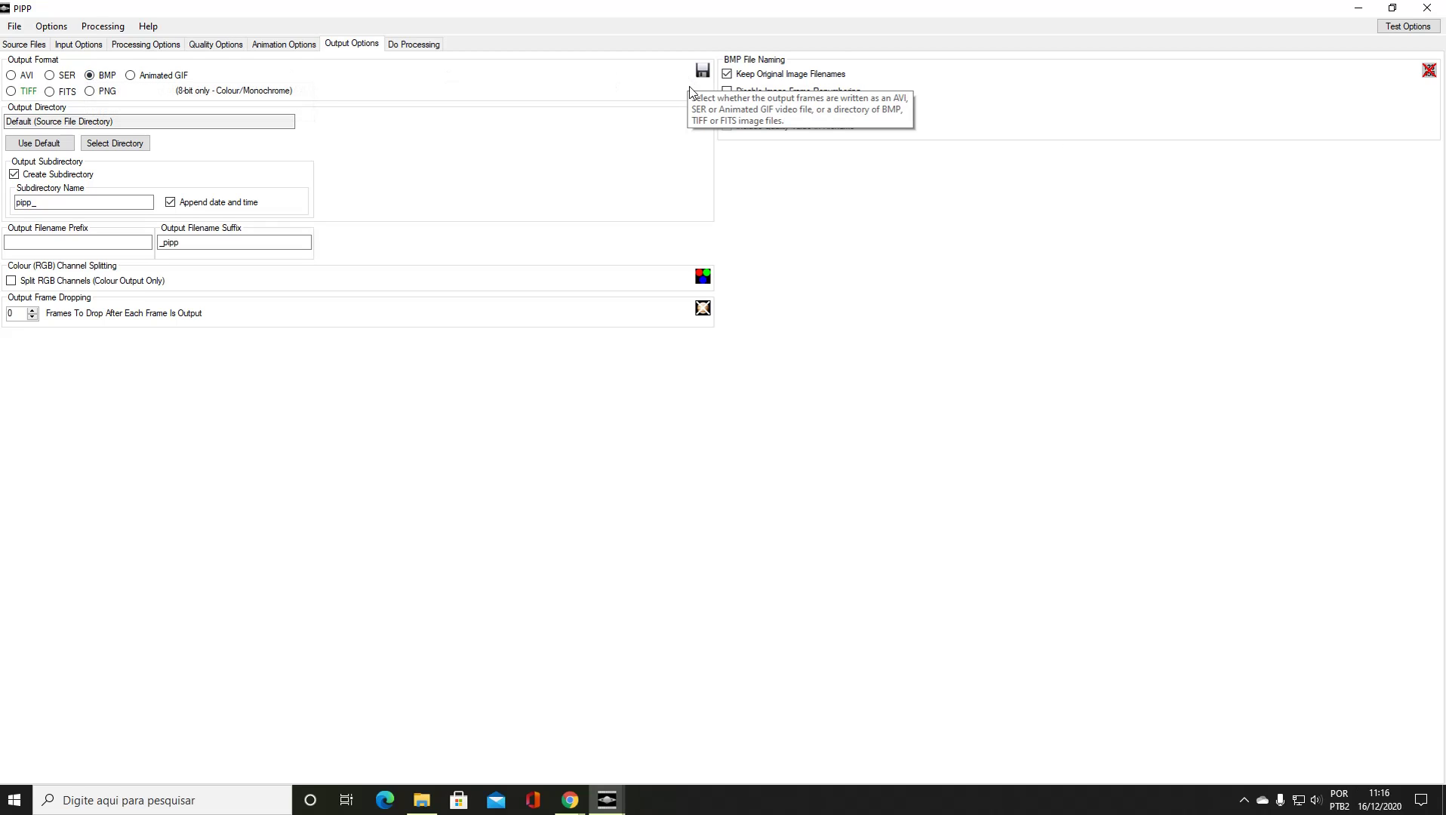
Step: Turn off keeping the original image filenames and set the output directory to C:\imgalt
left_click(727, 75)
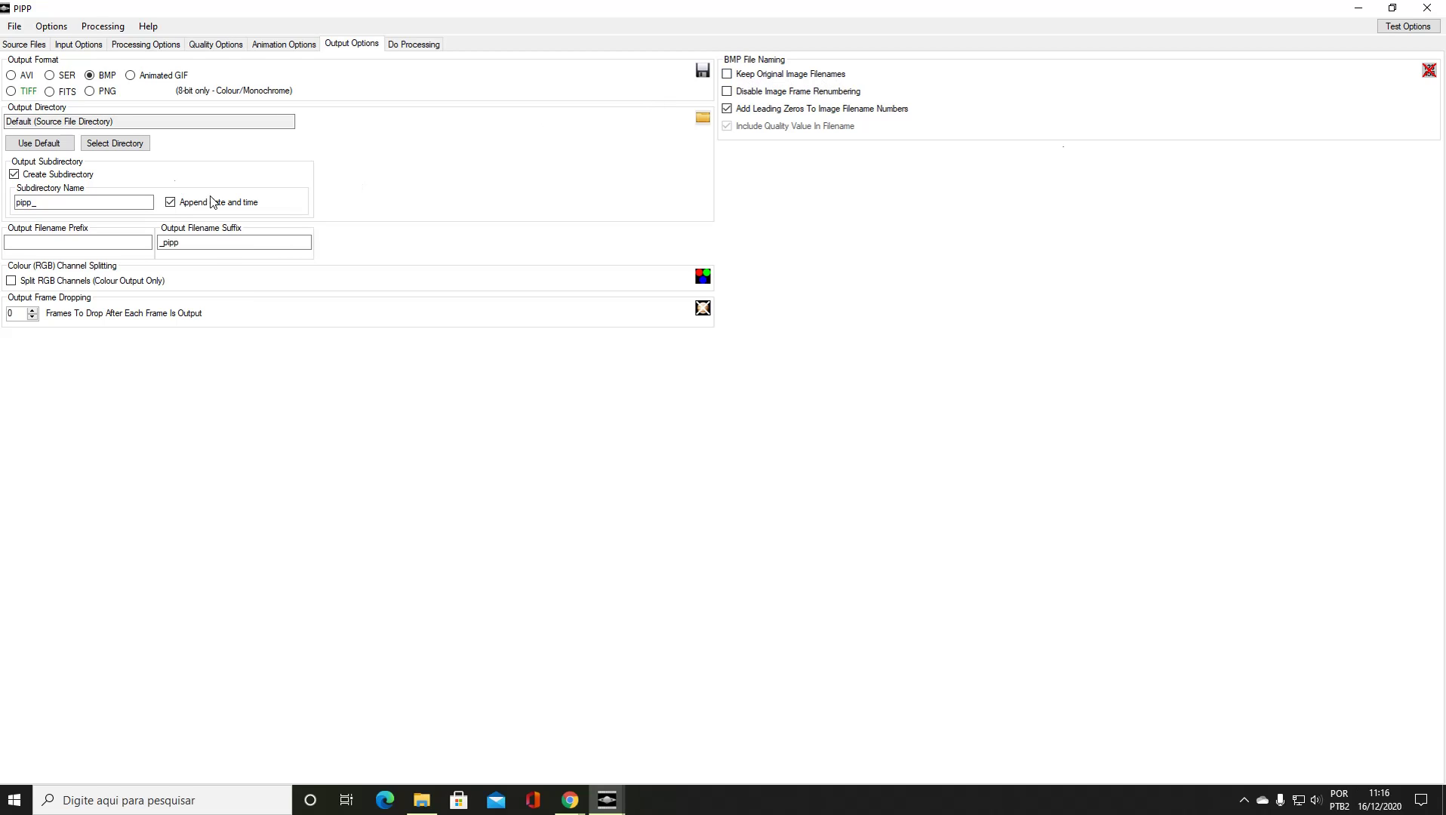
left_click(128, 149)
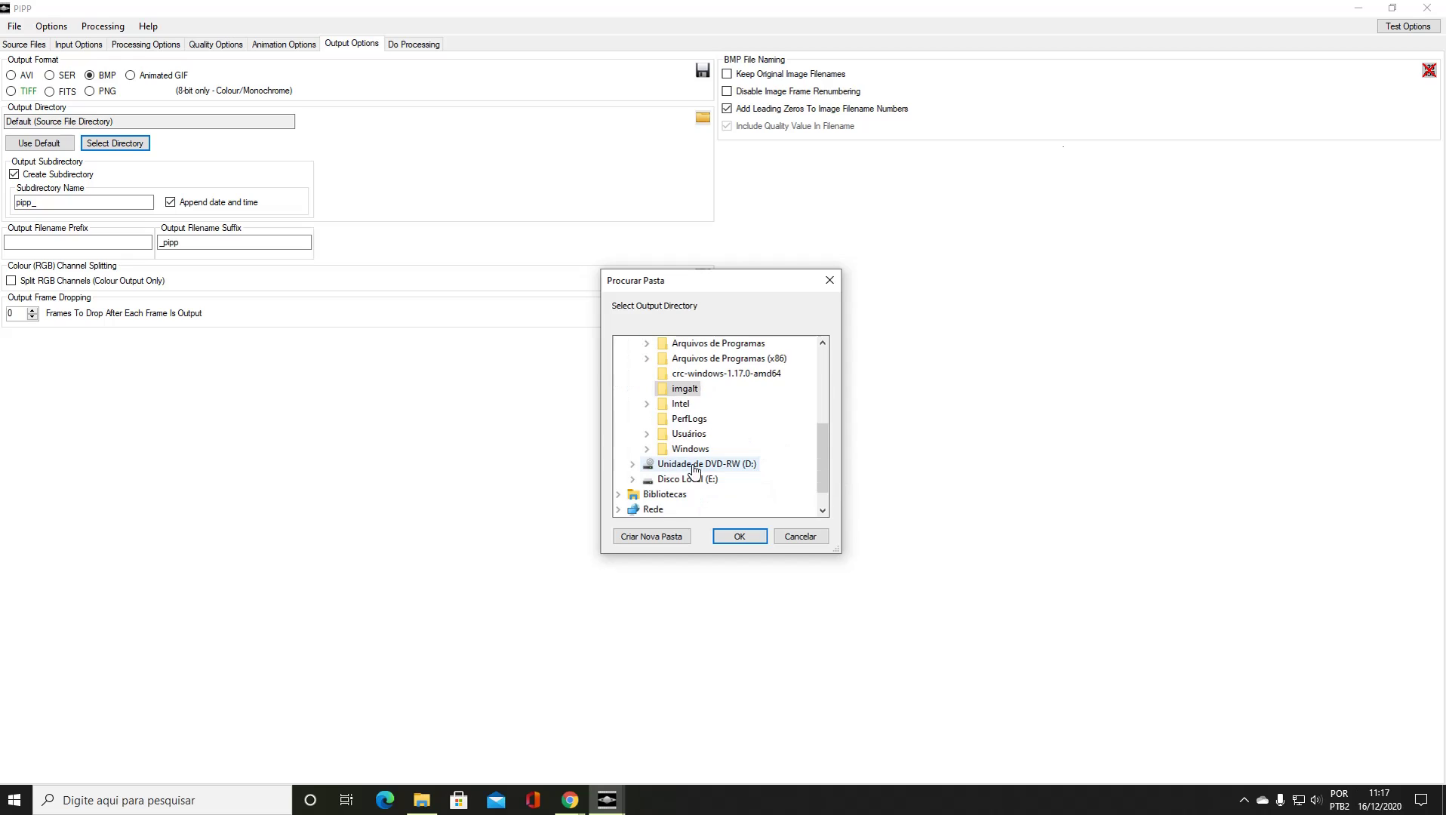
left_click(687, 389)
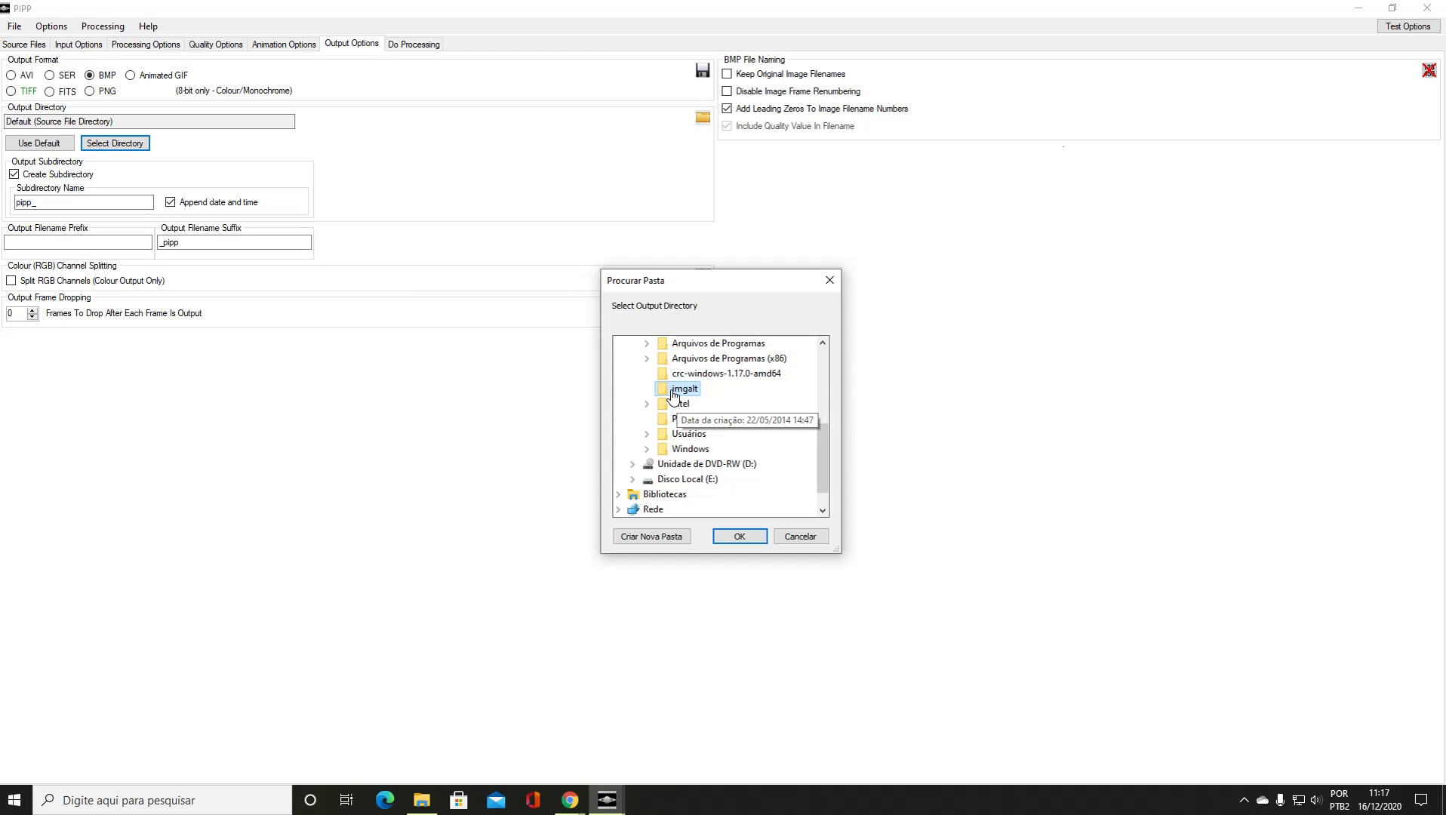
left_click(740, 536)
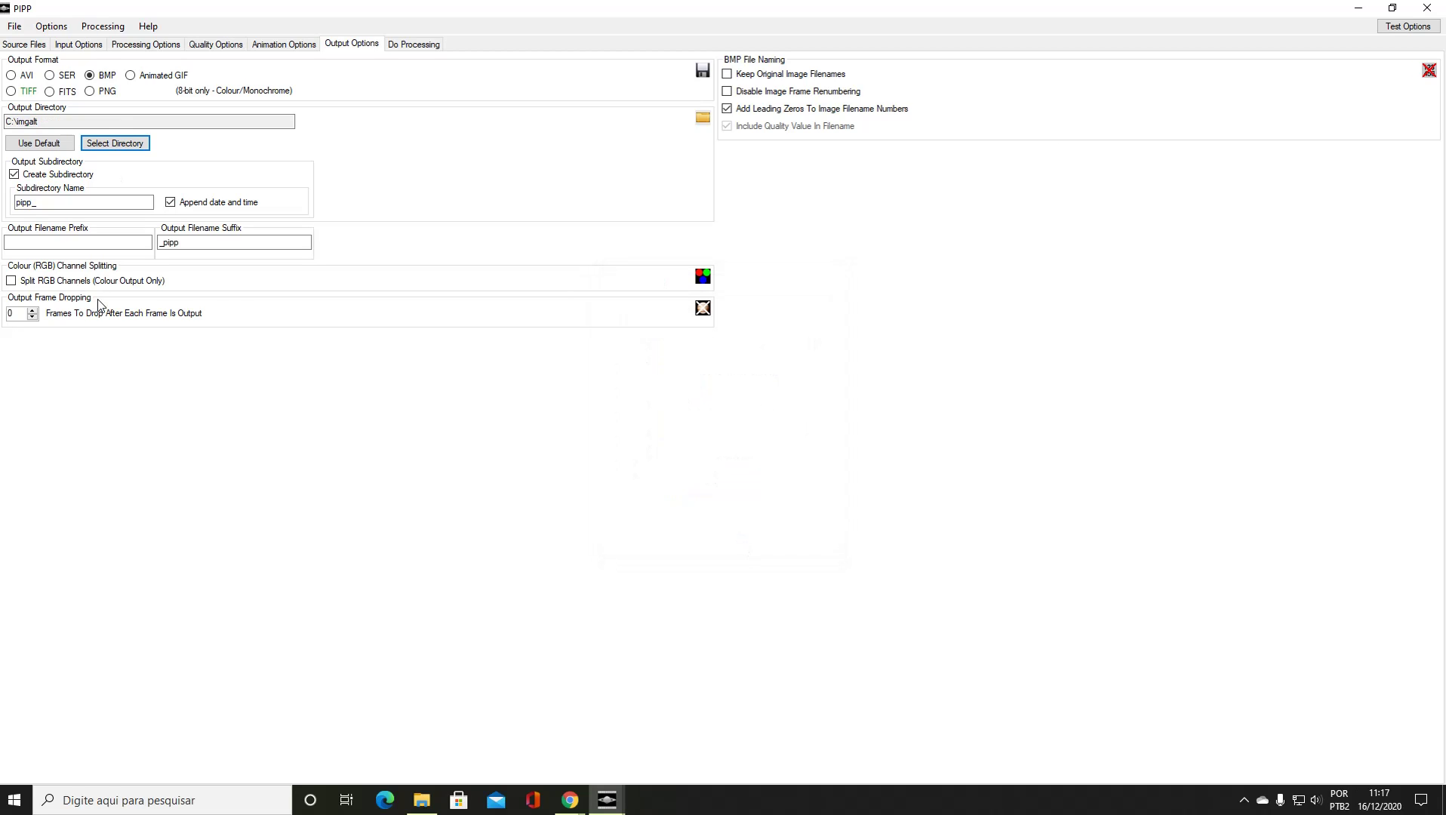
Step: Set the output filename prefix to "eclipse" with no suffix, and process all the eclipse frames
left_click(104, 243)
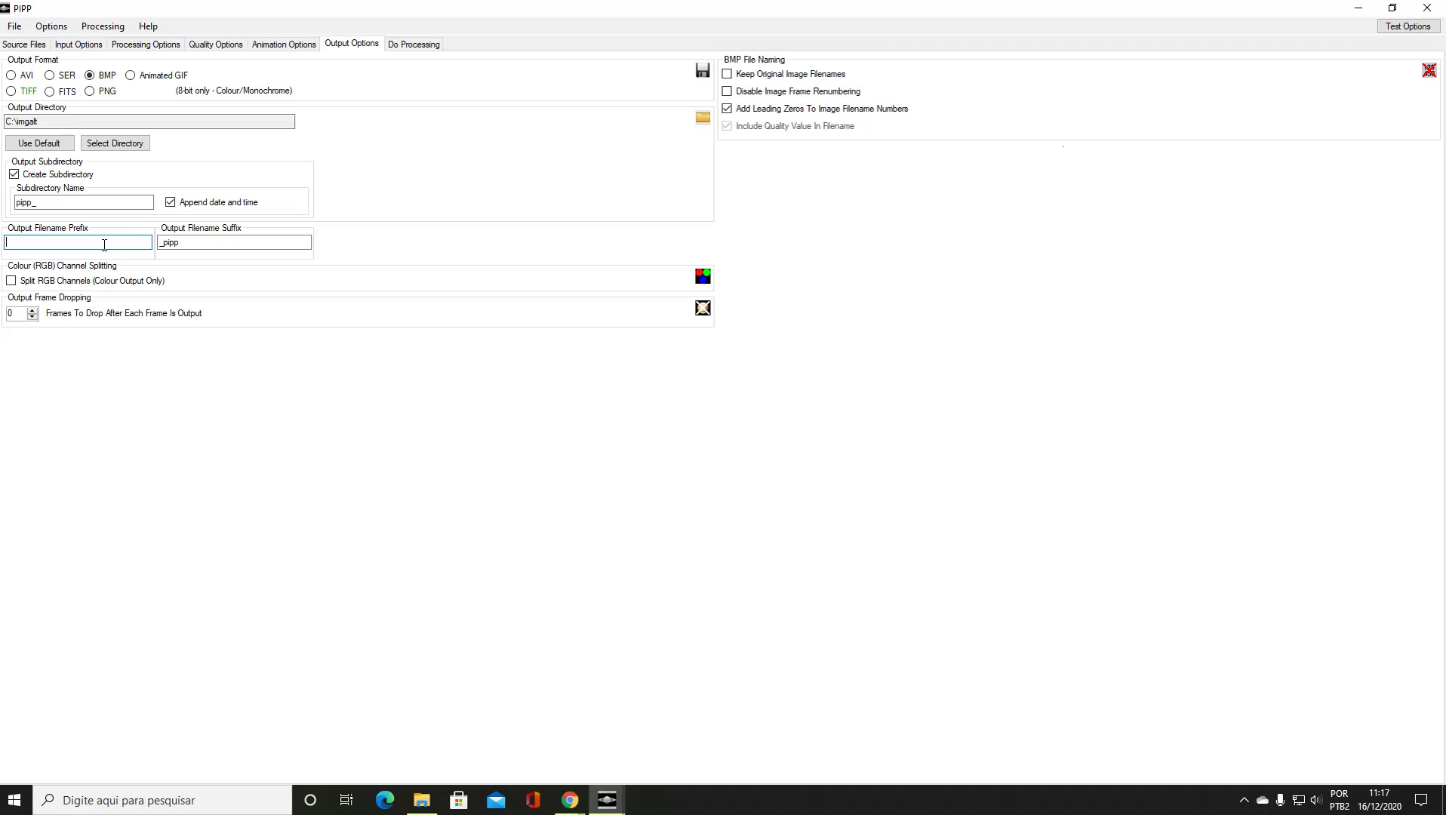
type("eclipse")
left_click(421, 49)
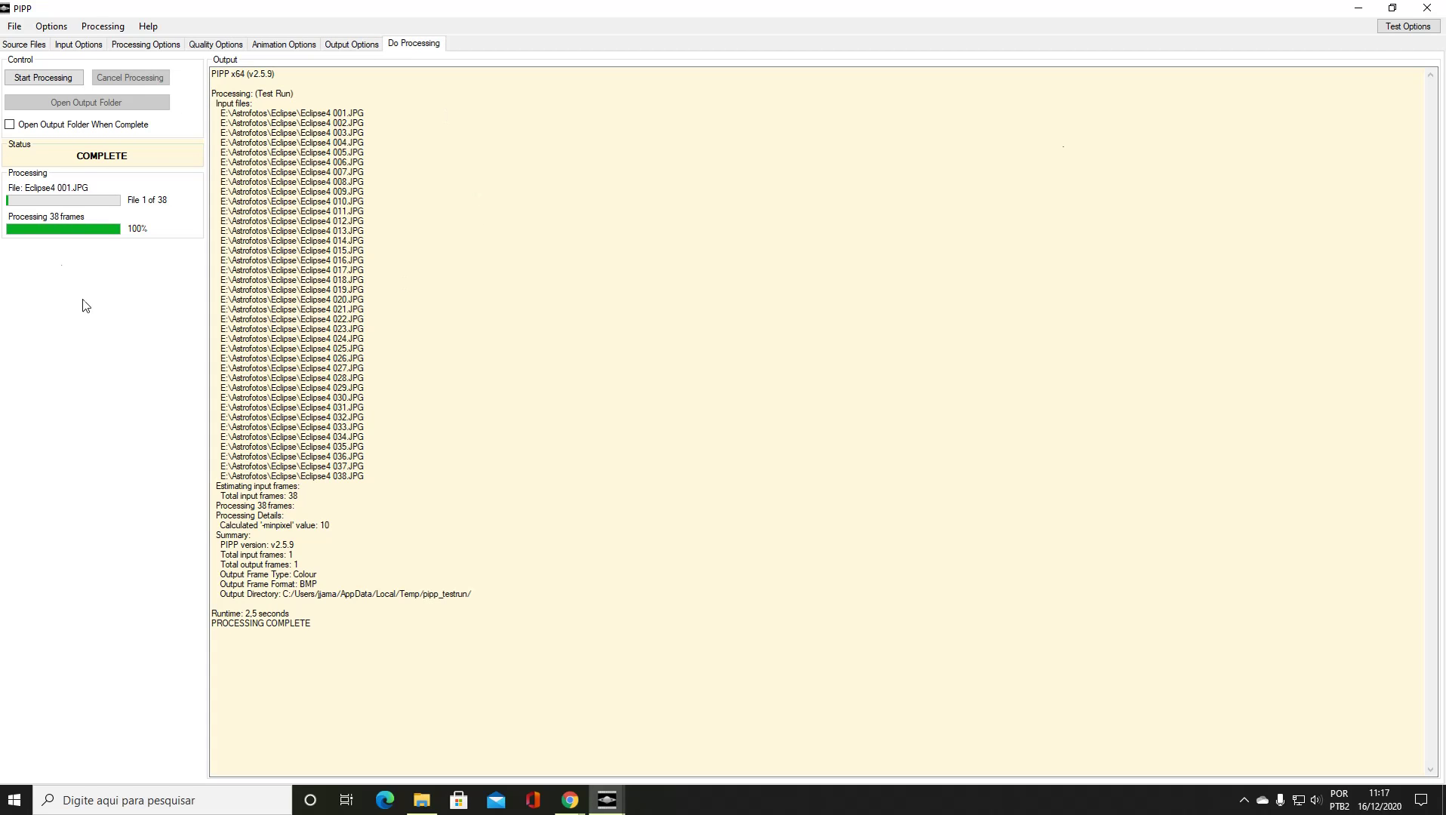
left_click(26, 80)
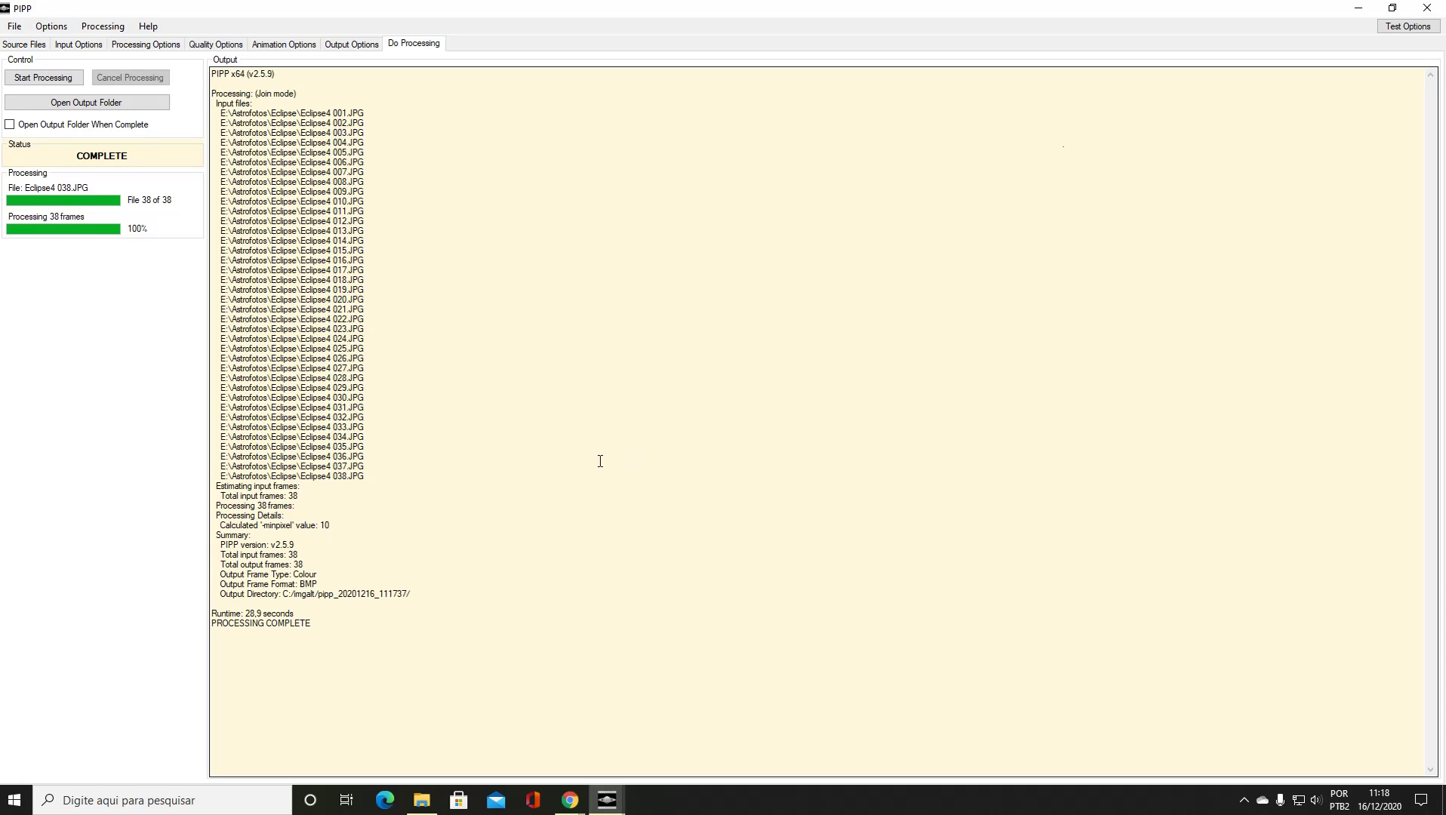
Step: Close PIPP and open the Eclipse4 001 output folder inside C:\imgalt\pipp_20201216_111737 in File Explorer
left_click(1427, 9)
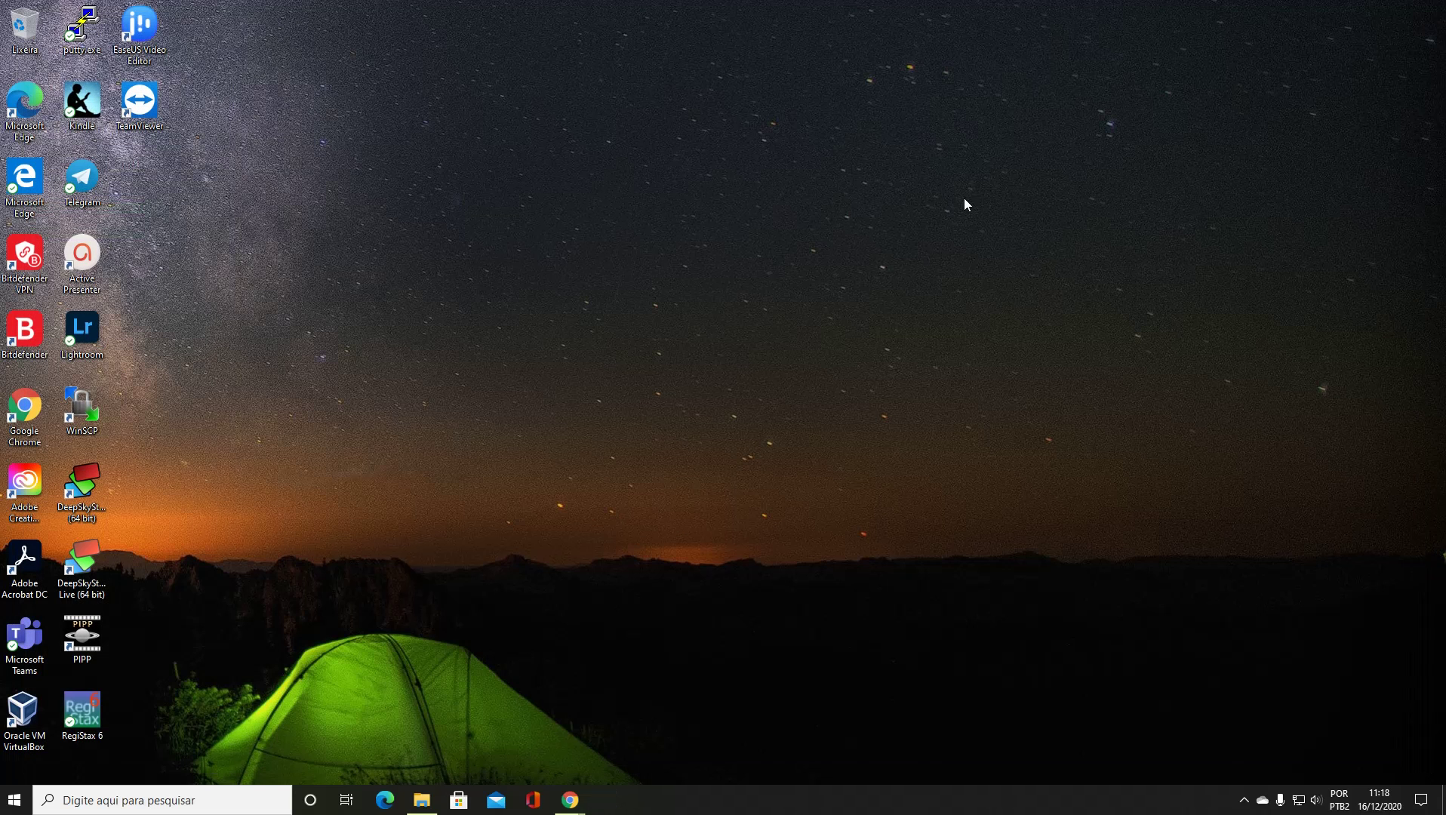
left_click(429, 800)
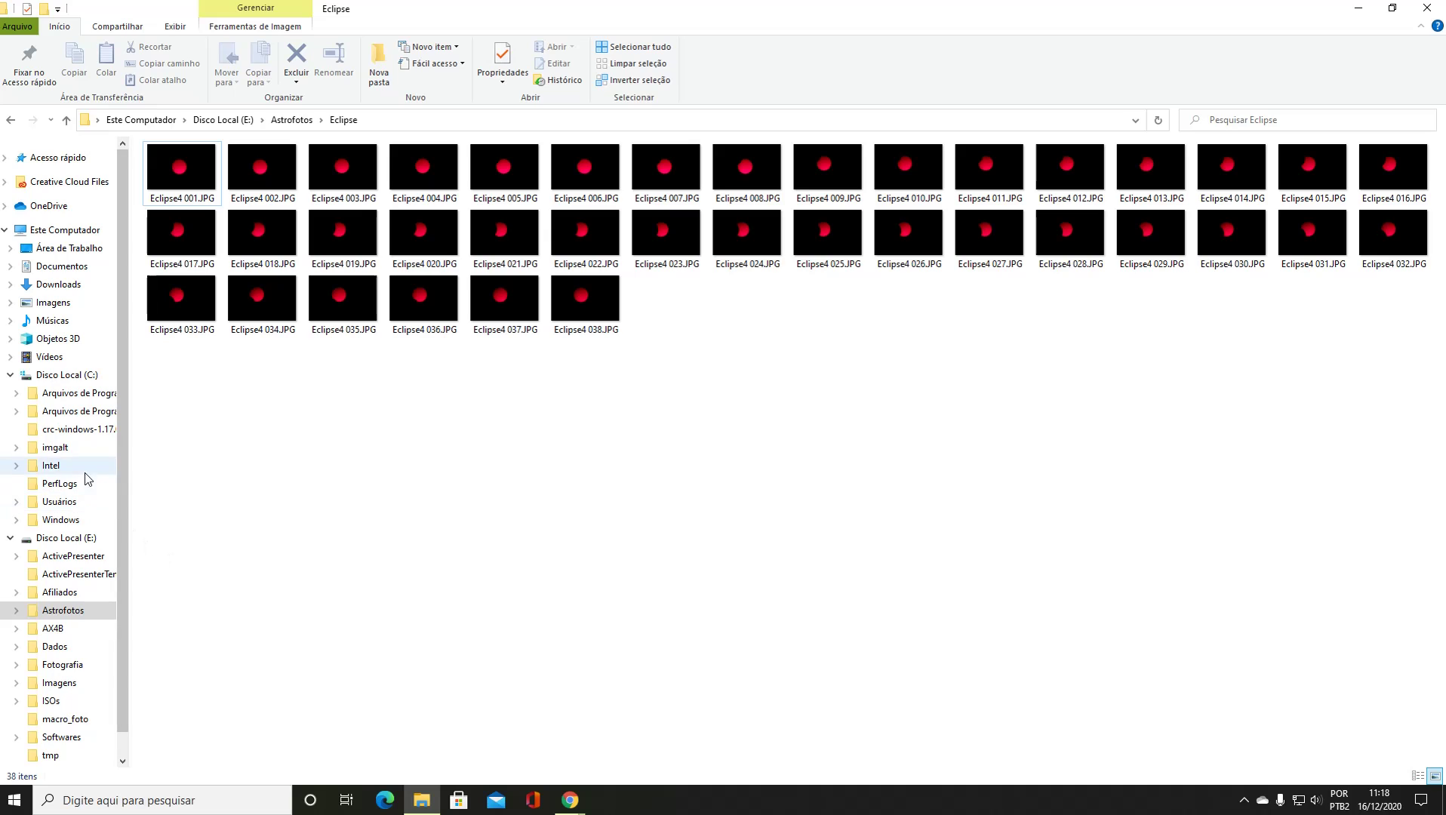
left_click(55, 449)
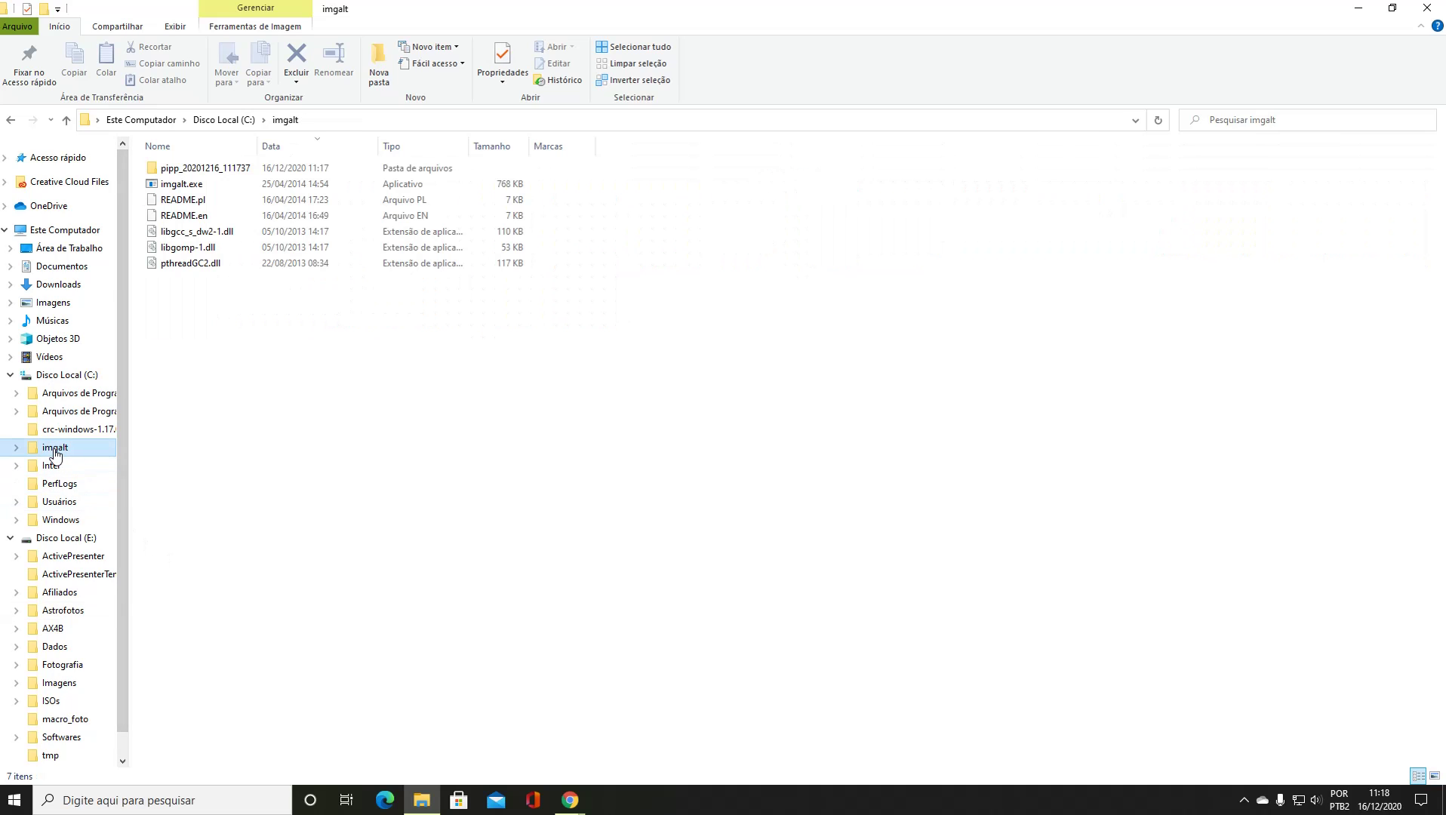
double_click(192, 175)
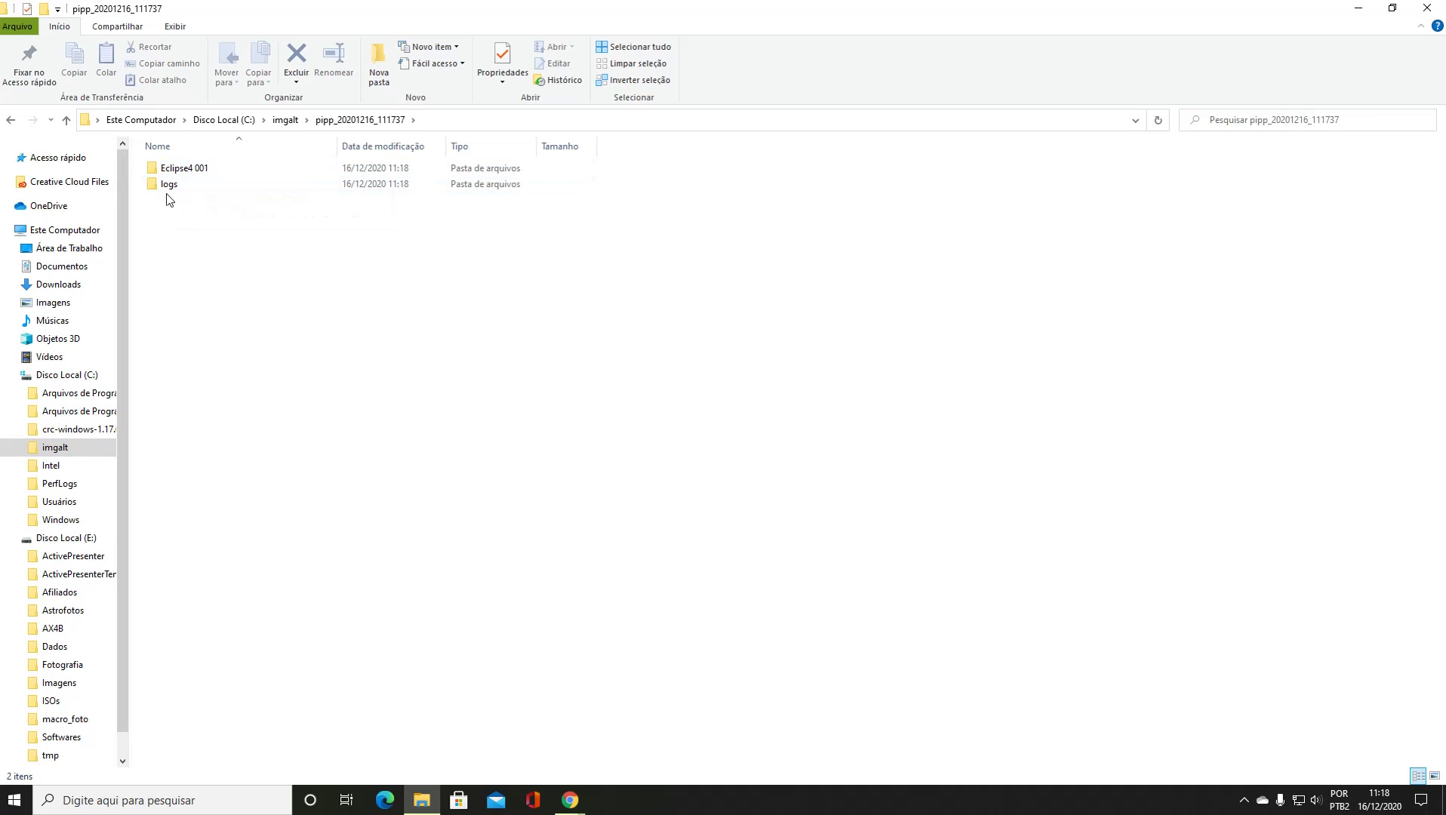
double_click(179, 170)
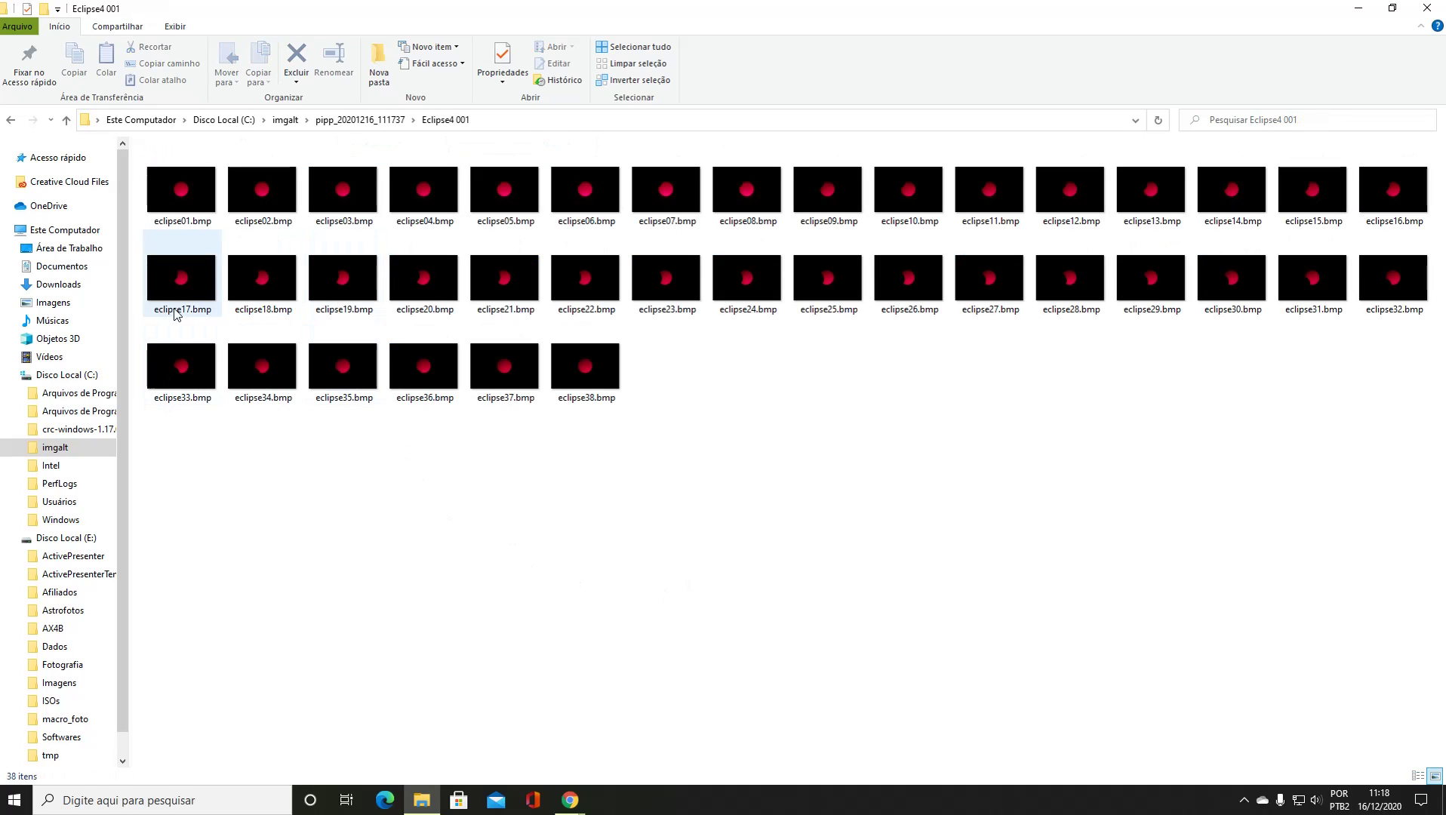
Step: View the processed images in sequence from eclipse01.bmp to eclipse38.bmp to check how well the Sun is centred
double_click(189, 196)
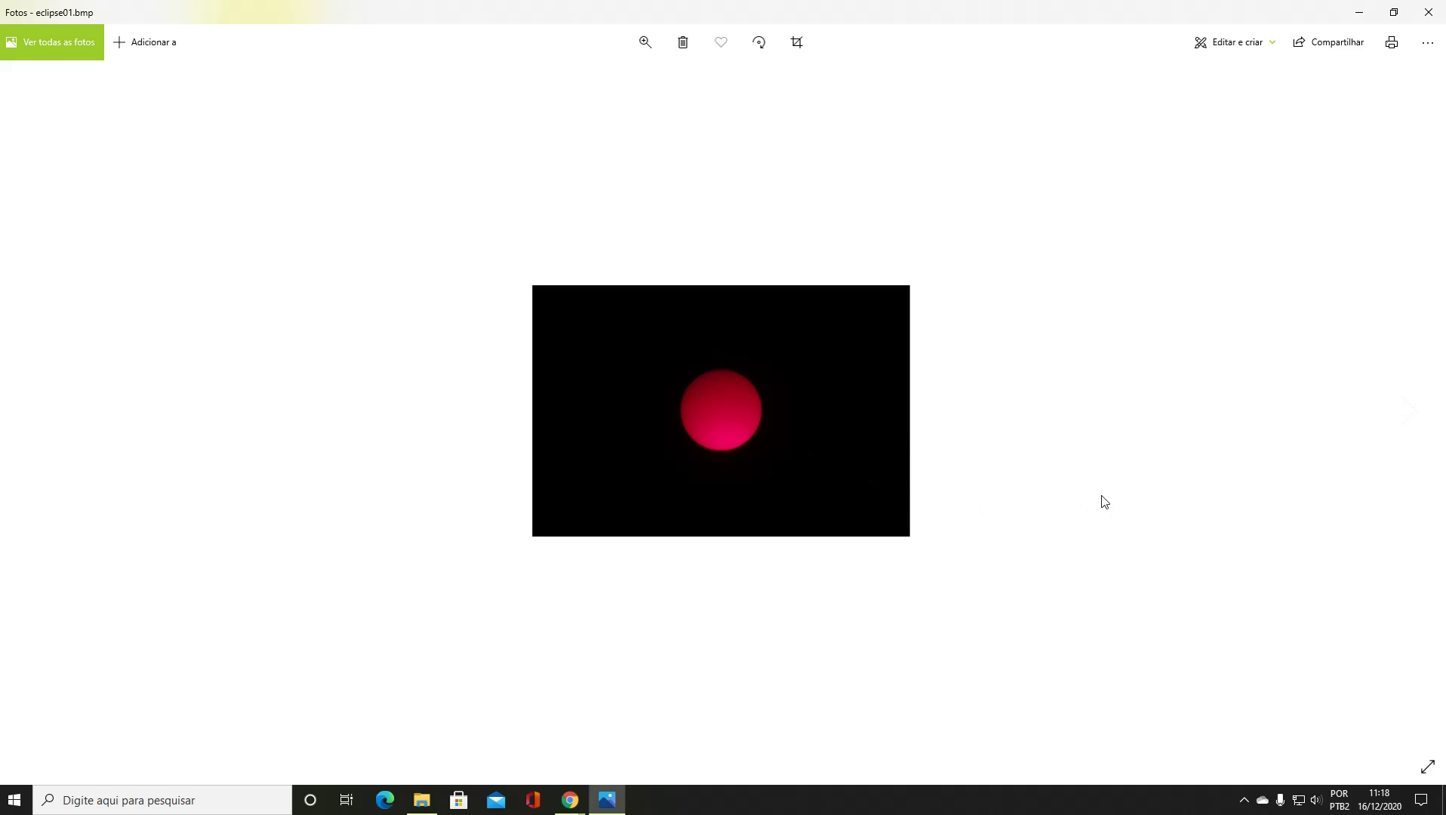
left_click(1412, 416)
left_click(1410, 417)
left_click(1409, 420)
left_click(1409, 413)
left_click(1410, 415)
left_click(1409, 415)
left_click(1409, 415)
left_click(1410, 417)
left_click(1410, 417)
left_click(1409, 417)
left_click(1409, 417)
left_click(1409, 416)
left_click(1409, 417)
left_click(1410, 416)
left_click(1410, 417)
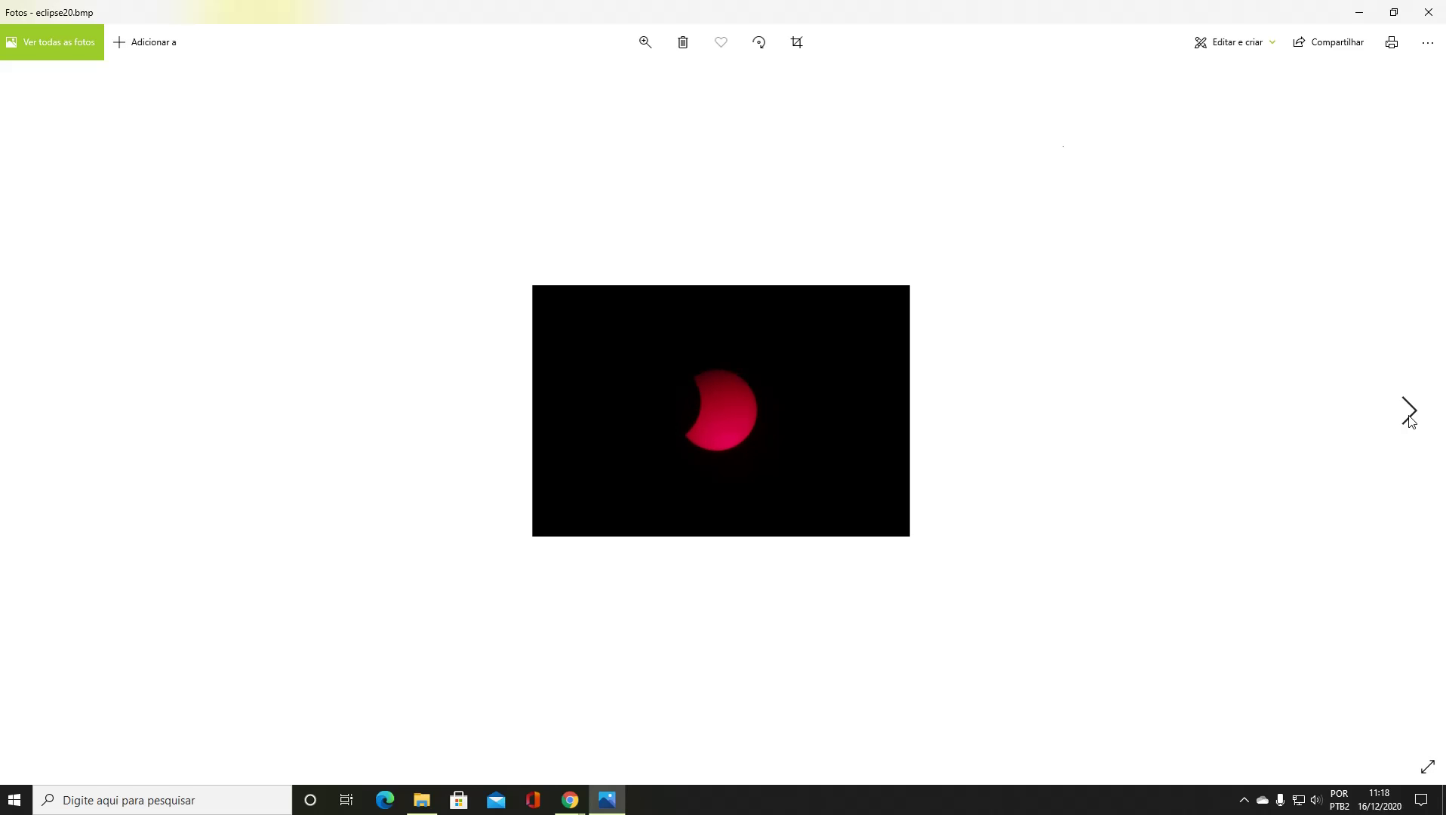
left_click(1410, 417)
left_click(1409, 417)
left_click(1410, 416)
left_click(1409, 416)
left_click(1410, 417)
left_click(1410, 417)
left_click(1409, 417)
left_click(1410, 417)
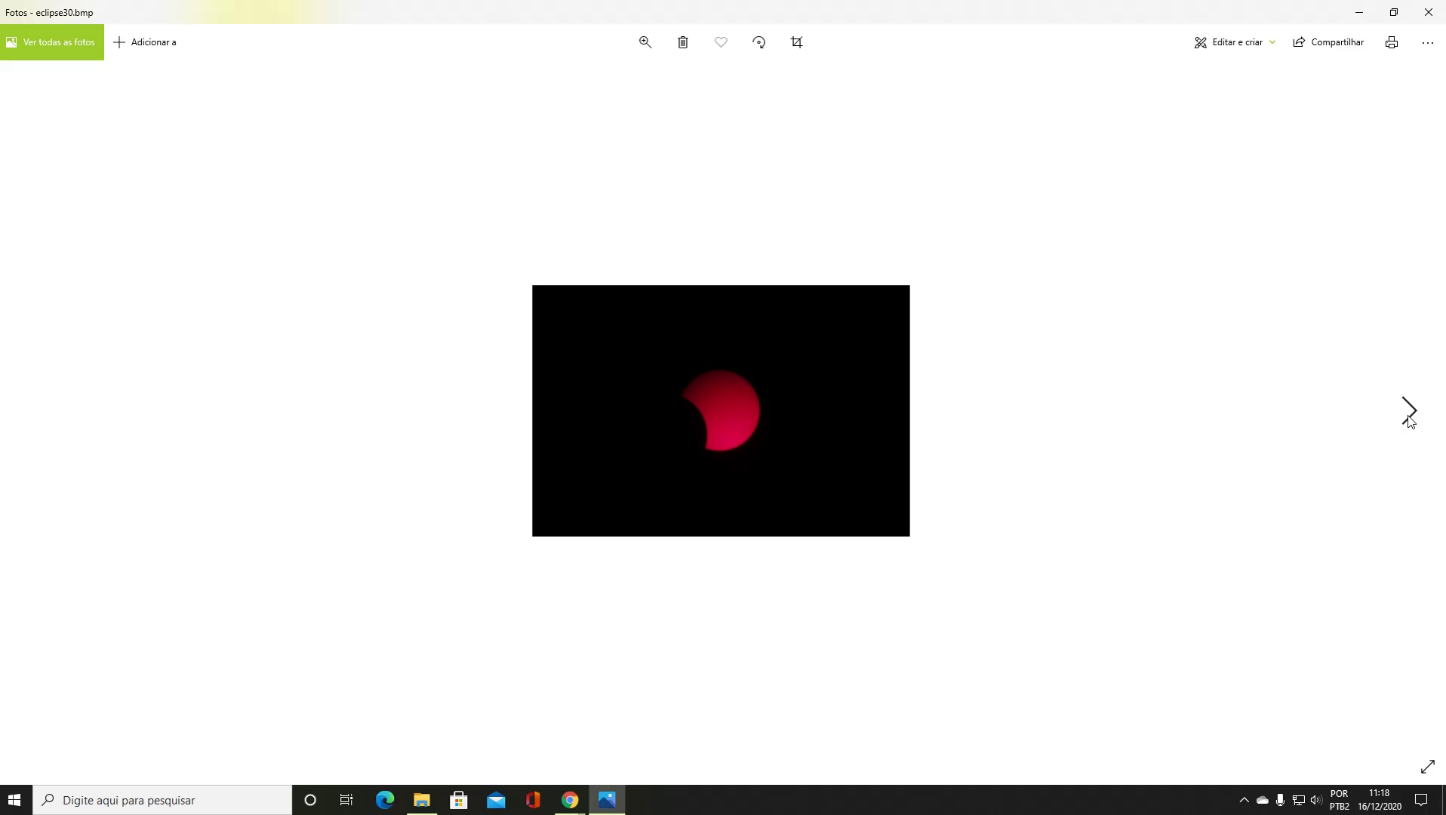
left_click(1408, 411)
left_click(1409, 412)
left_click(1408, 412)
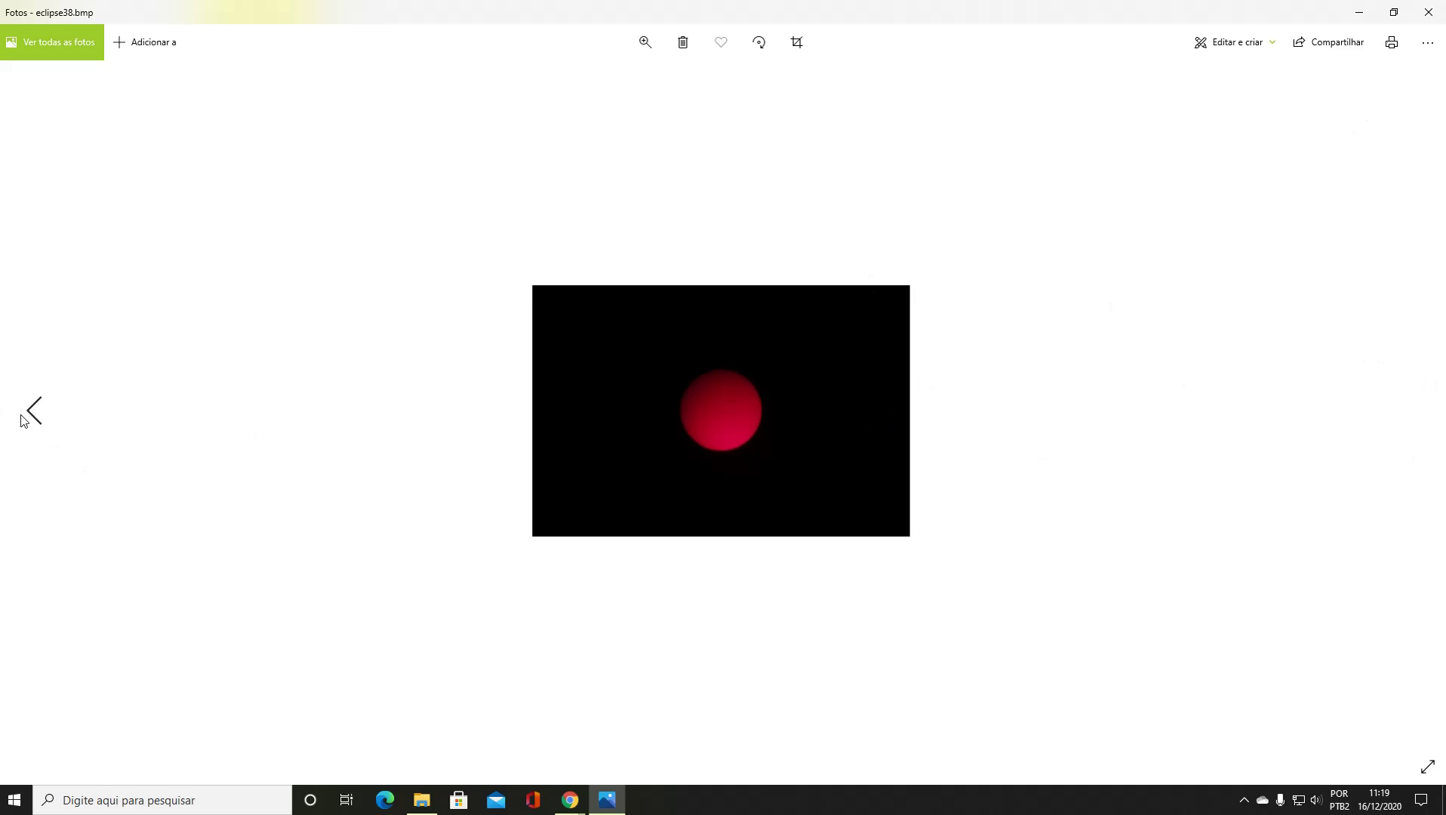
Step: View the processed images in reverse from eclipse38.bmp to eclipse05.bmp to recheck the centring, and close the viewer
left_click(34, 418)
left_click(34, 417)
left_click(34, 417)
left_click(34, 417)
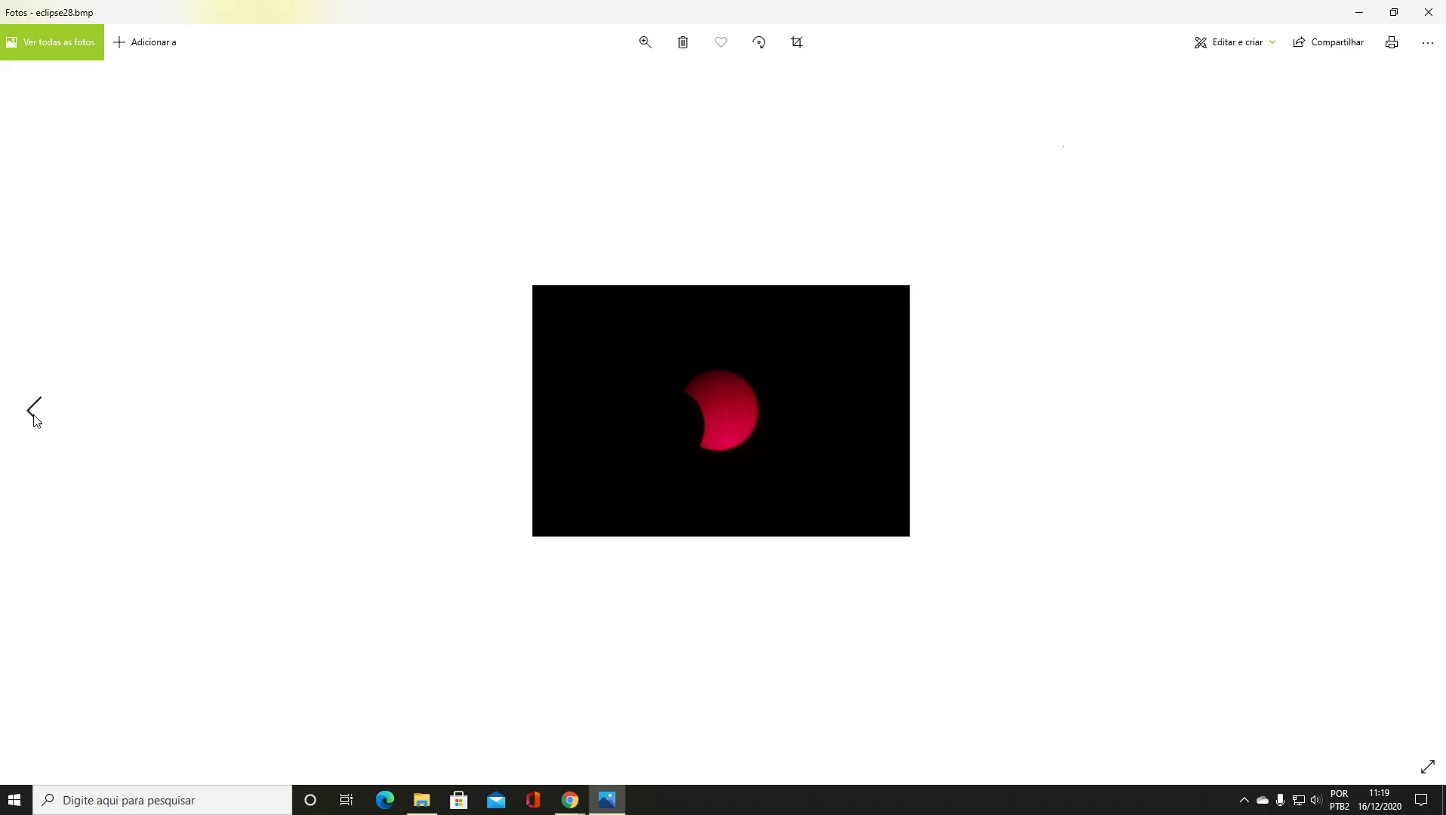
left_click(34, 418)
left_click(34, 418)
left_click(34, 417)
left_click(34, 418)
left_click(34, 417)
left_click(34, 417)
left_click(34, 417)
left_click(34, 418)
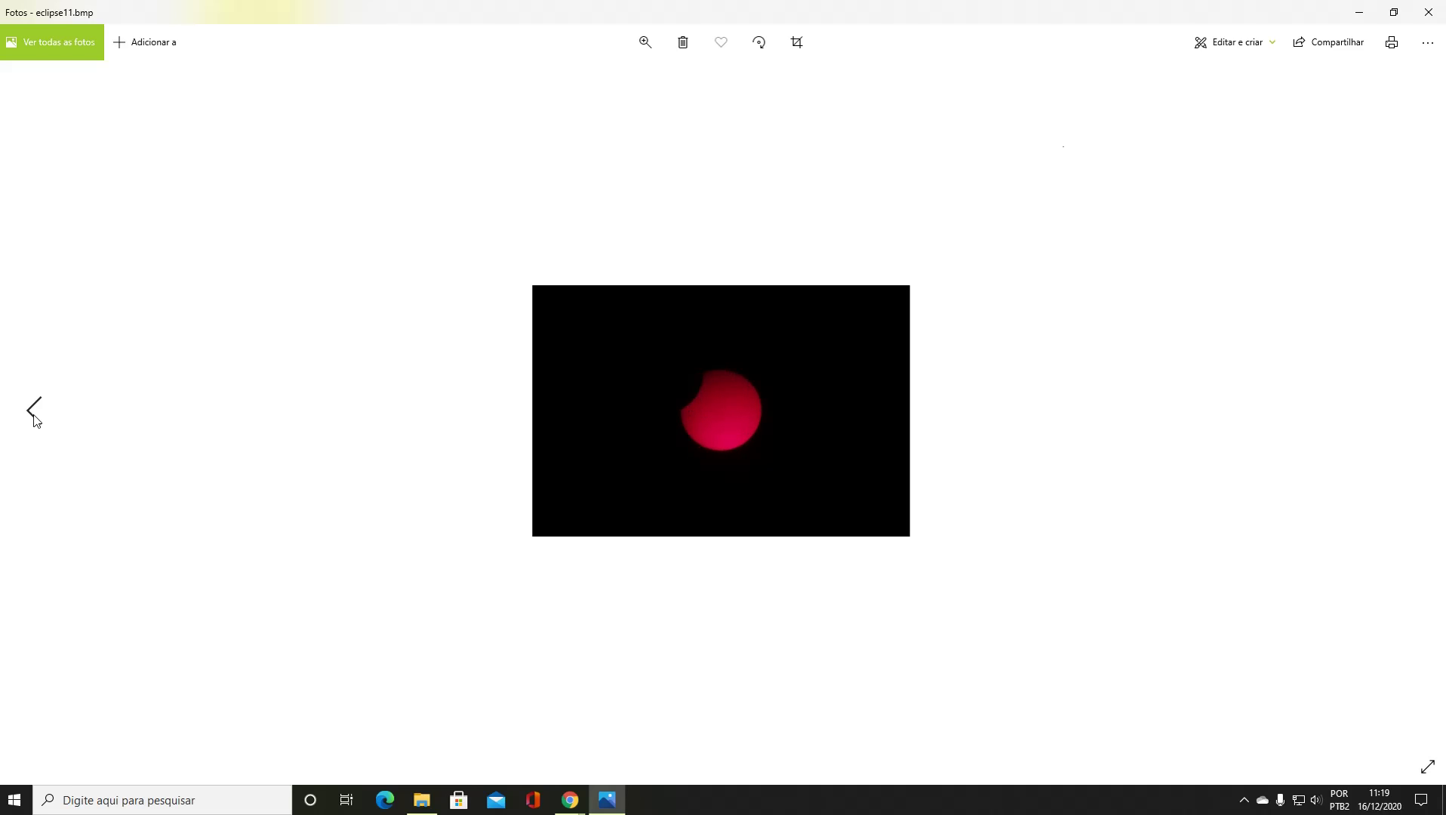
left_click(33, 417)
left_click(34, 418)
left_click(34, 417)
left_click(33, 418)
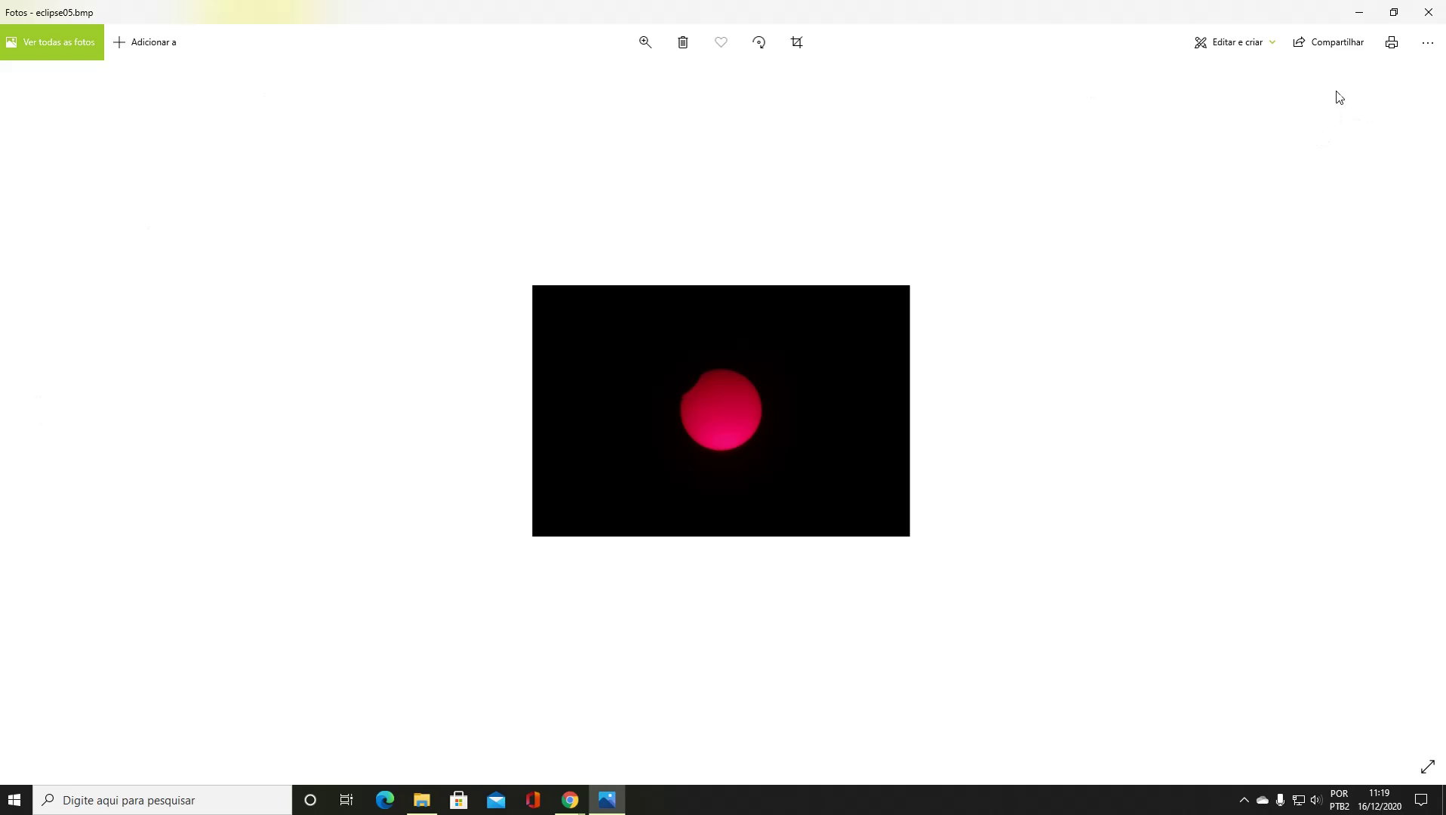
left_click(1426, 30)
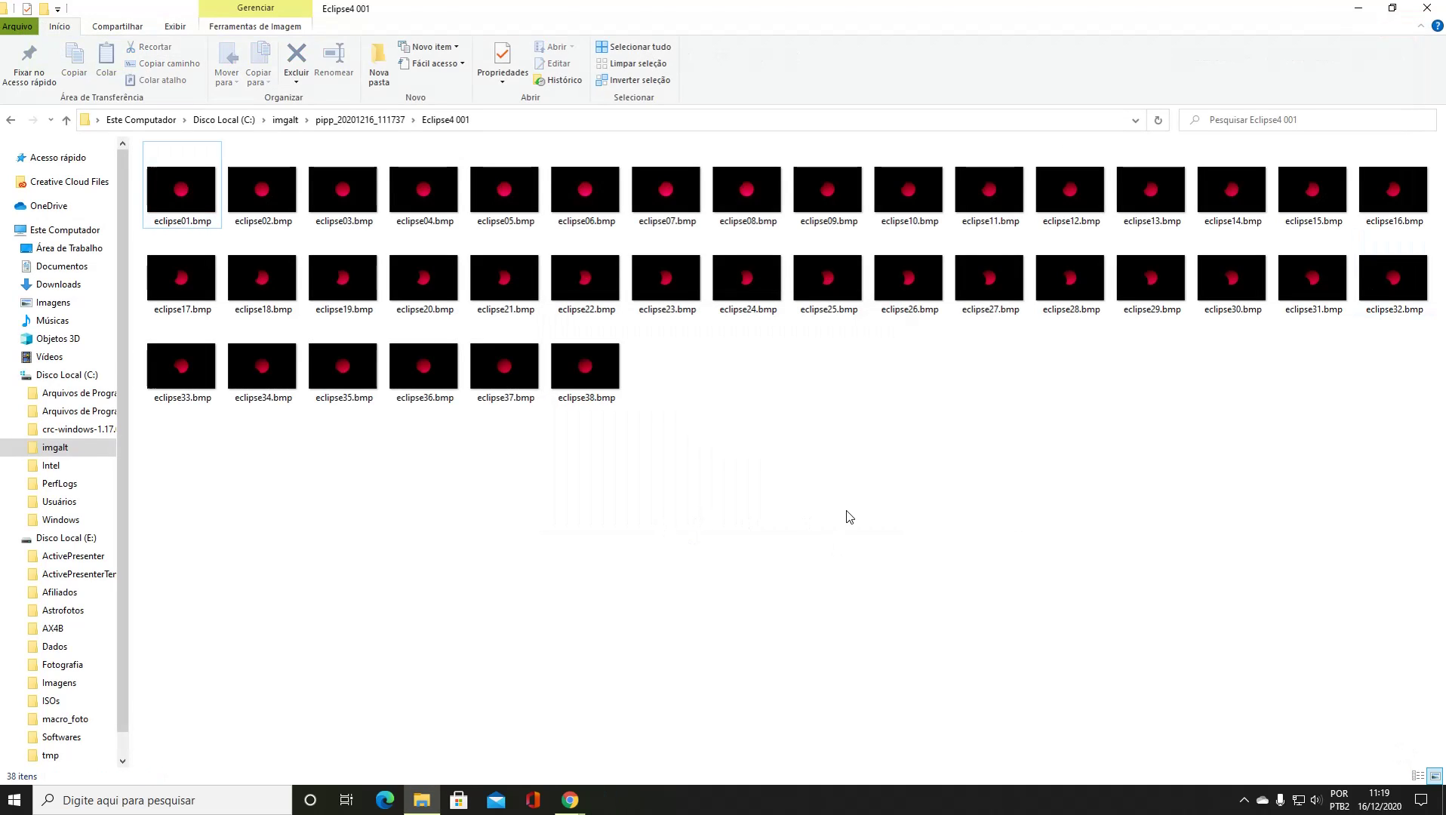
Step: Move all the eclipse BMP files from the Eclipse4 001 folder into C:\imgalt and check the folder's contents
key("ctrl+a")
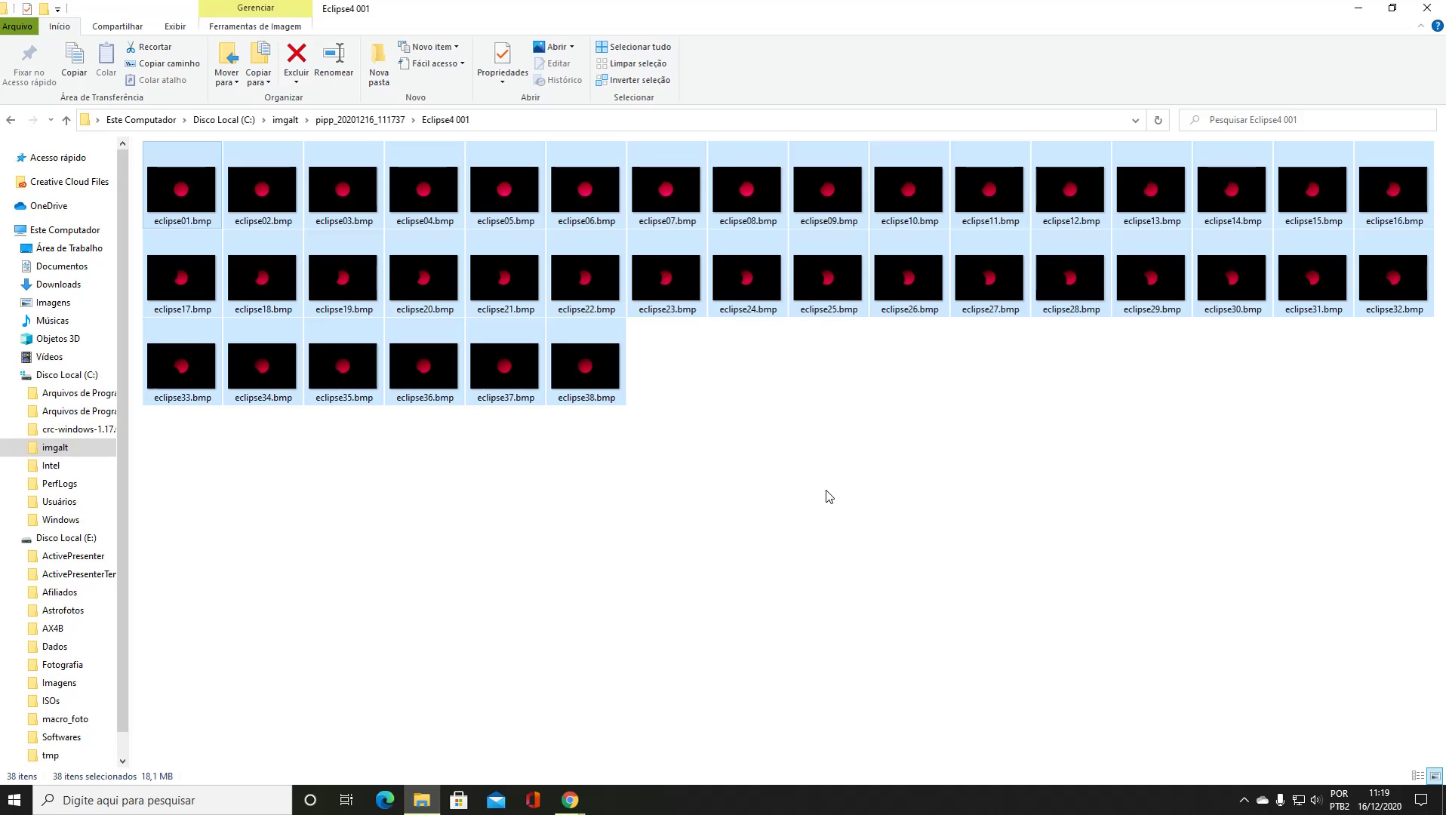
key("ctrl+x")
left_click(286, 120)
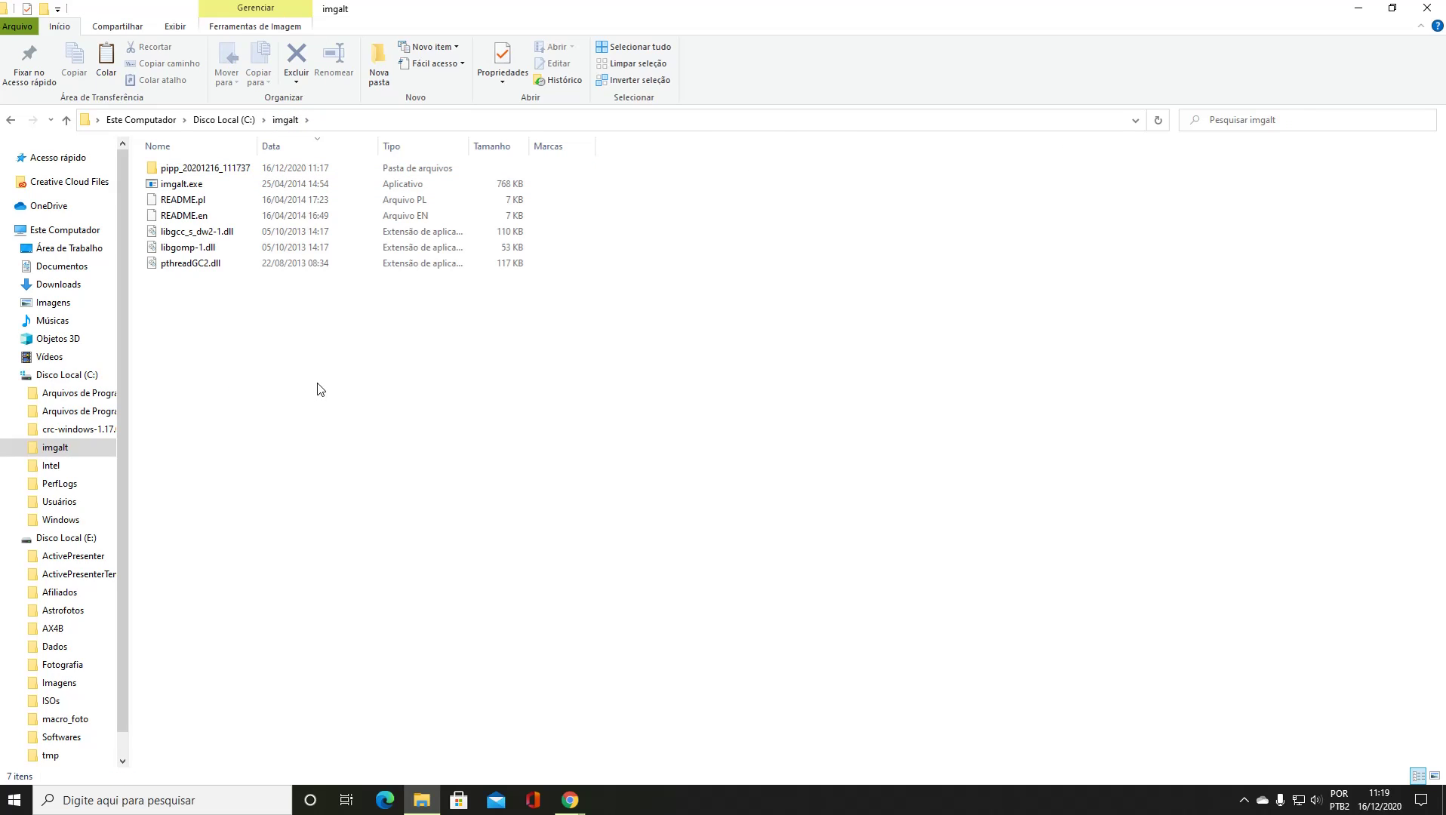
key("ctrl+v")
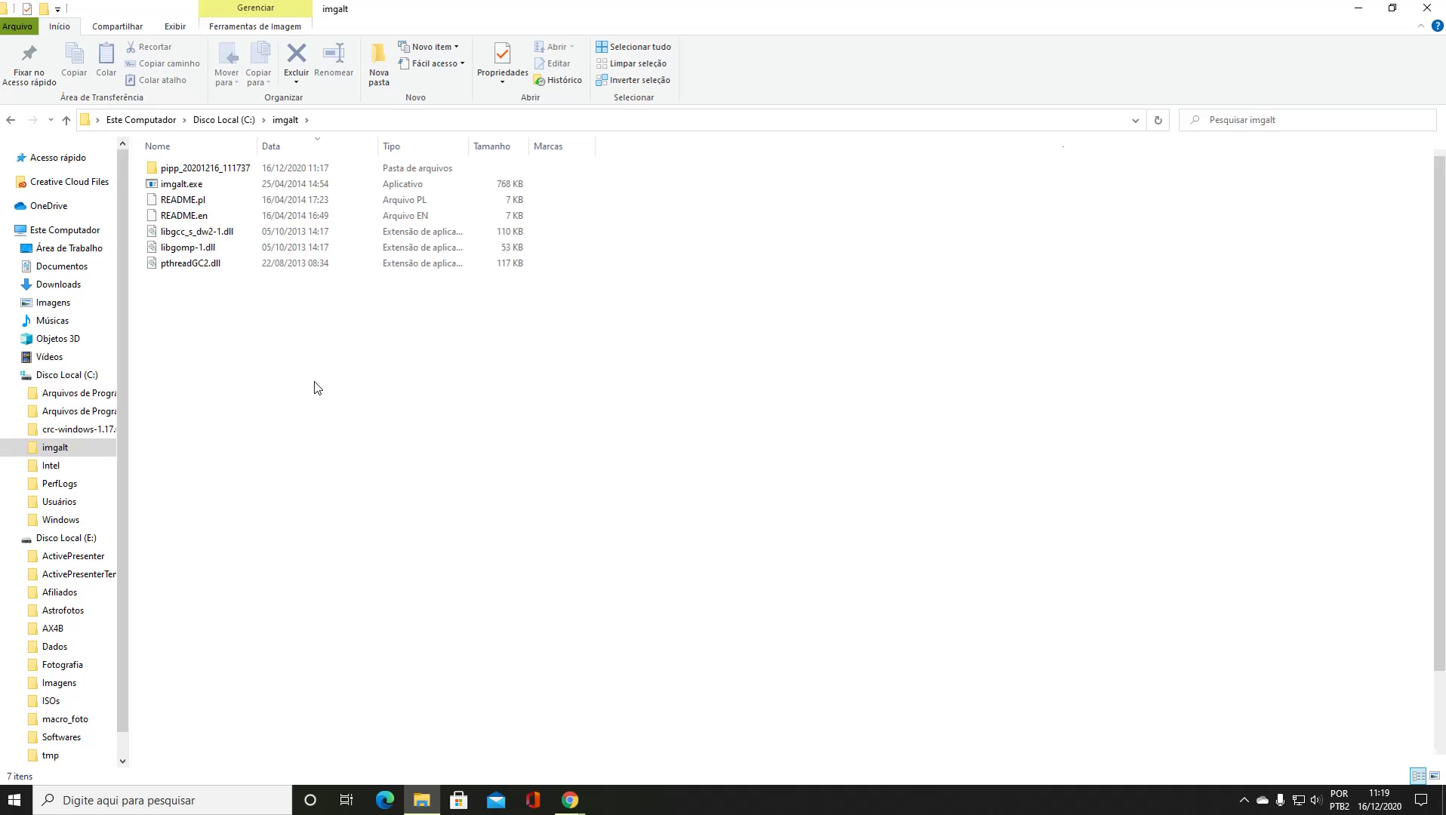
left_click(728, 335)
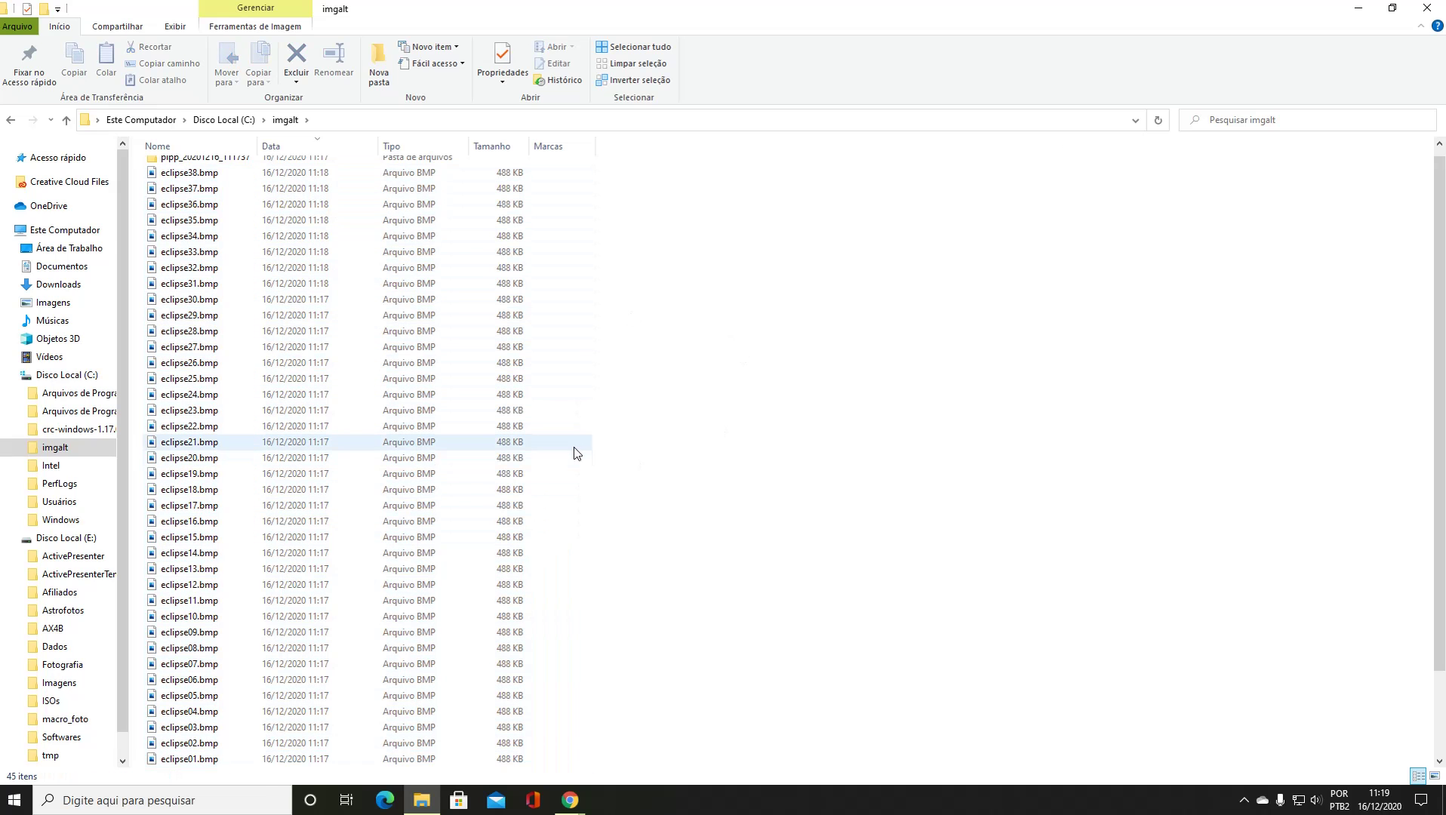
scroll(575, 451, "up", 1)
scroll(799, 593, "down", 3)
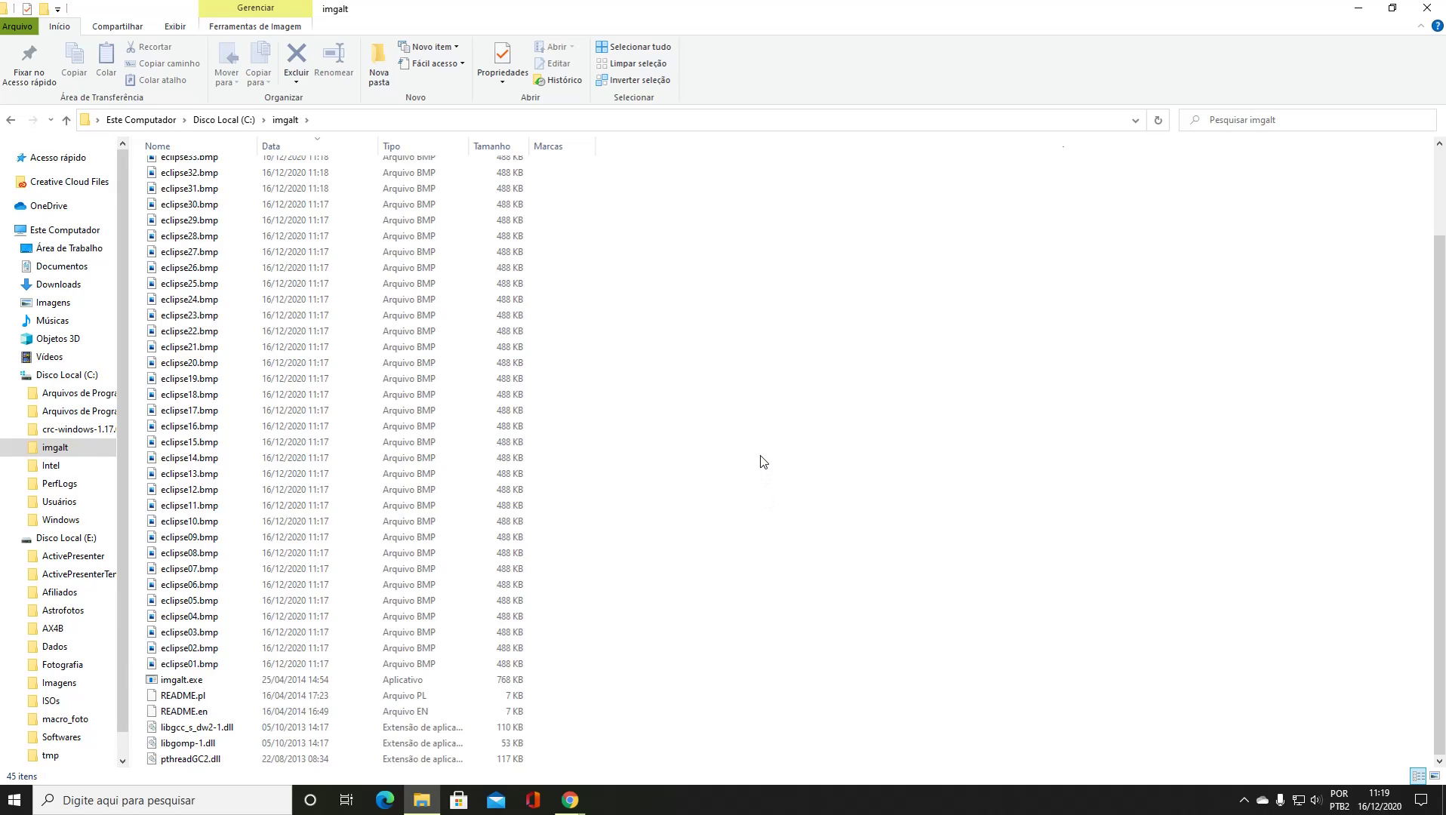
Step: Open a Command Prompt, change to the C:\imgalt directory, and maximize the window
key("super+r")
type("cmd")
key("Return")
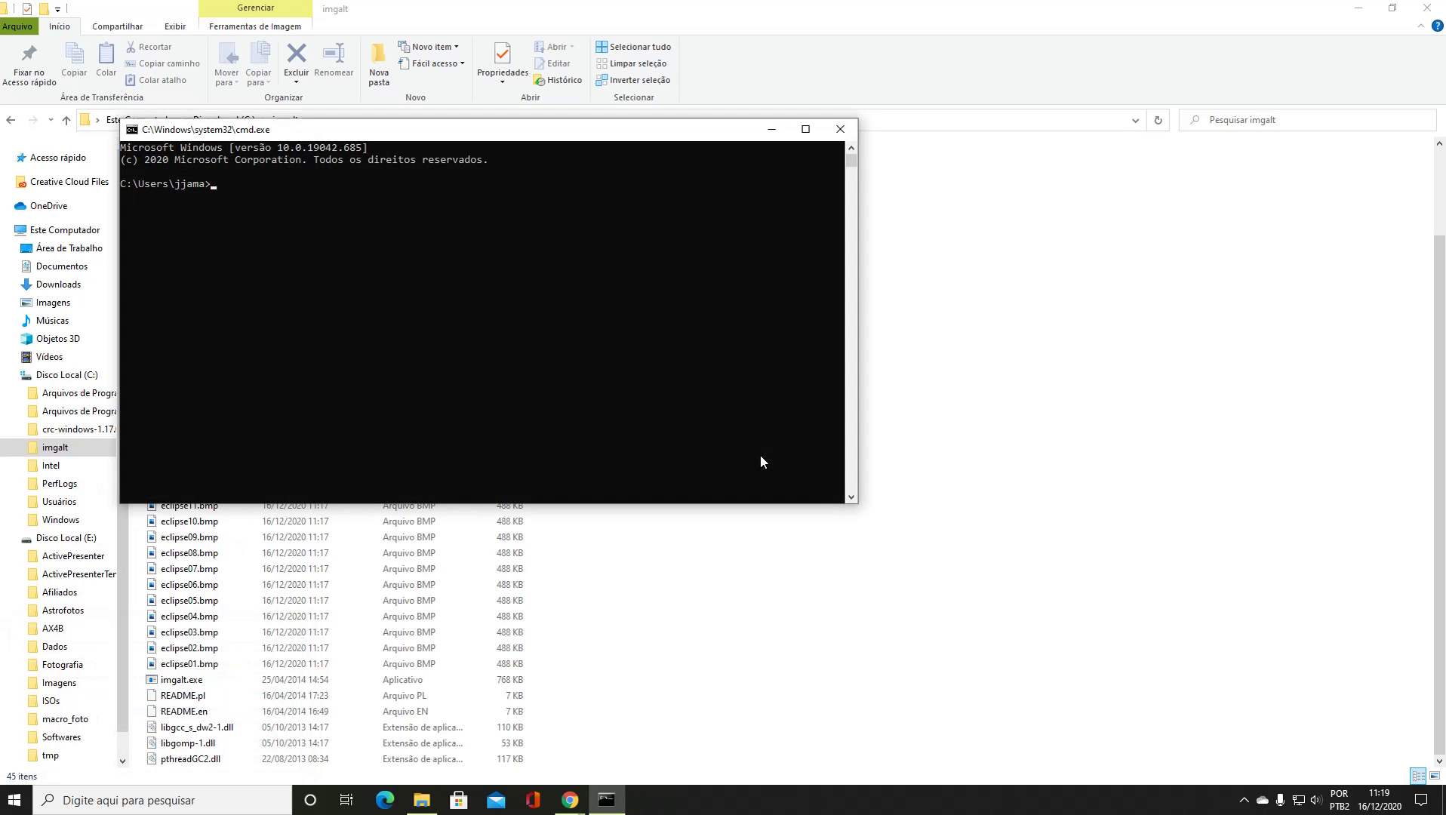
type("cd\\")
key("Return")
type("cd imgalt")
key("Return")
left_click(805, 129)
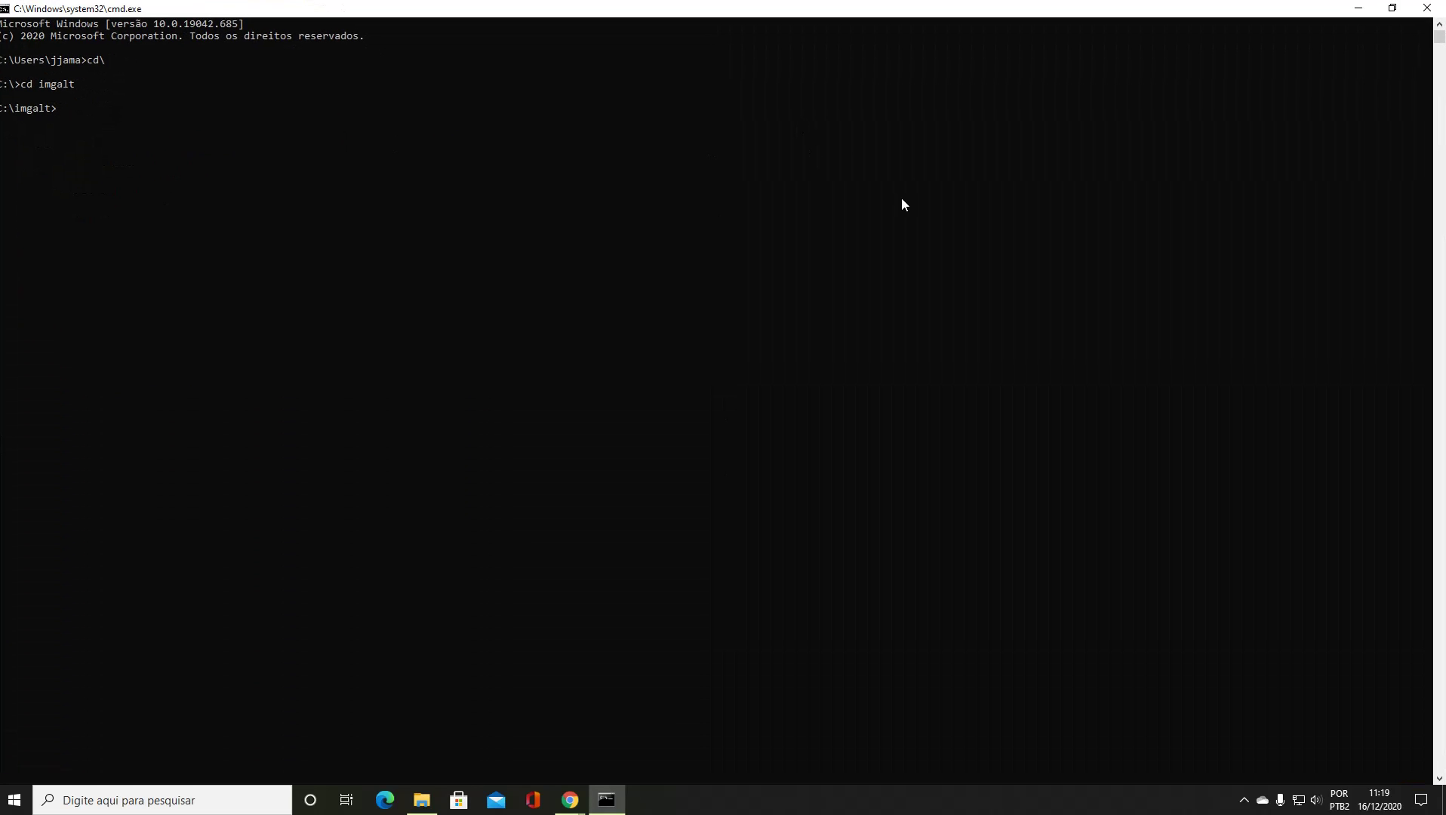
Step: Clear the console with cls and list the contents of C:\imgalt with dir
type("cls")
key("Return")
type("dir")
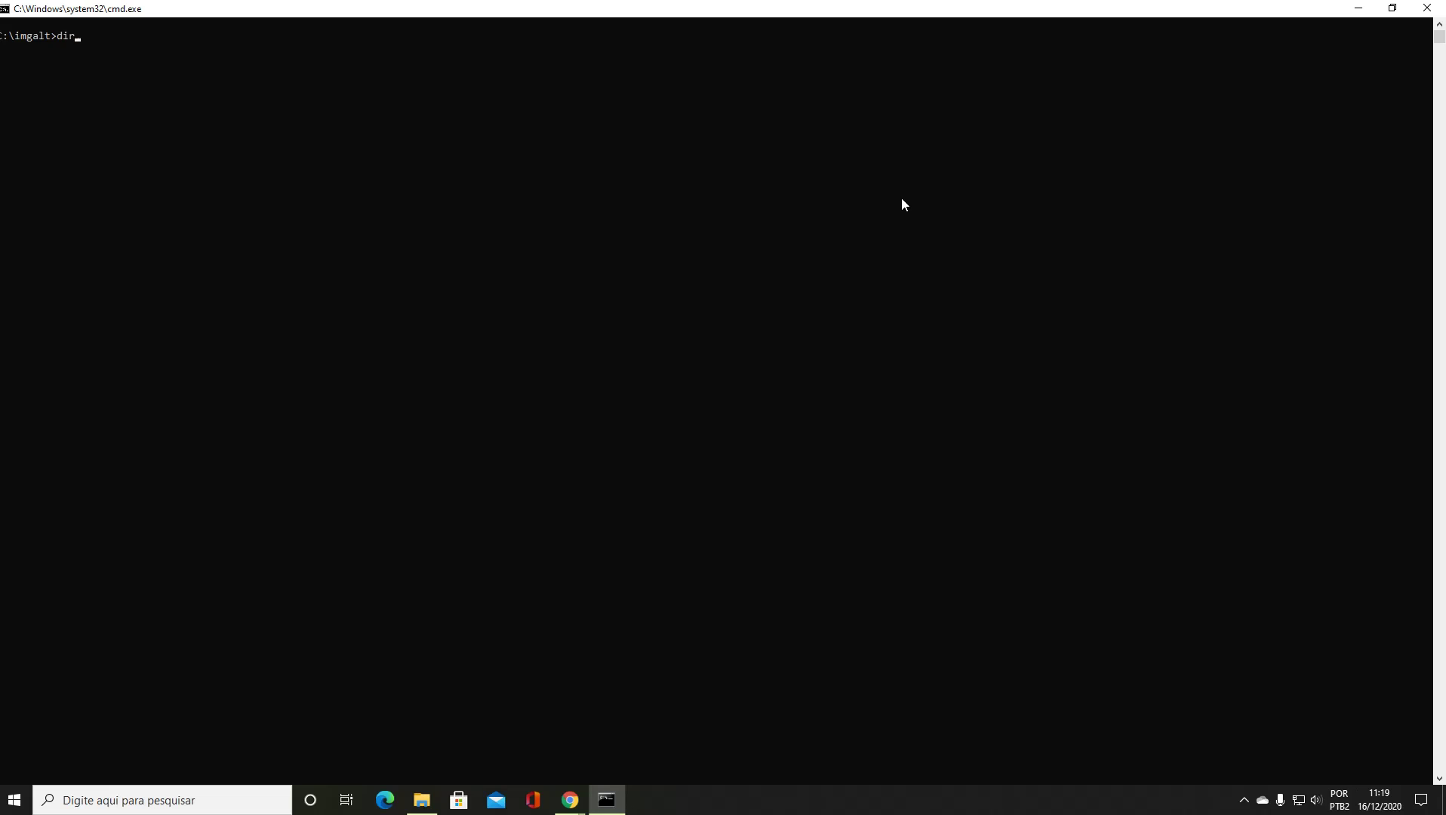
key("Return")
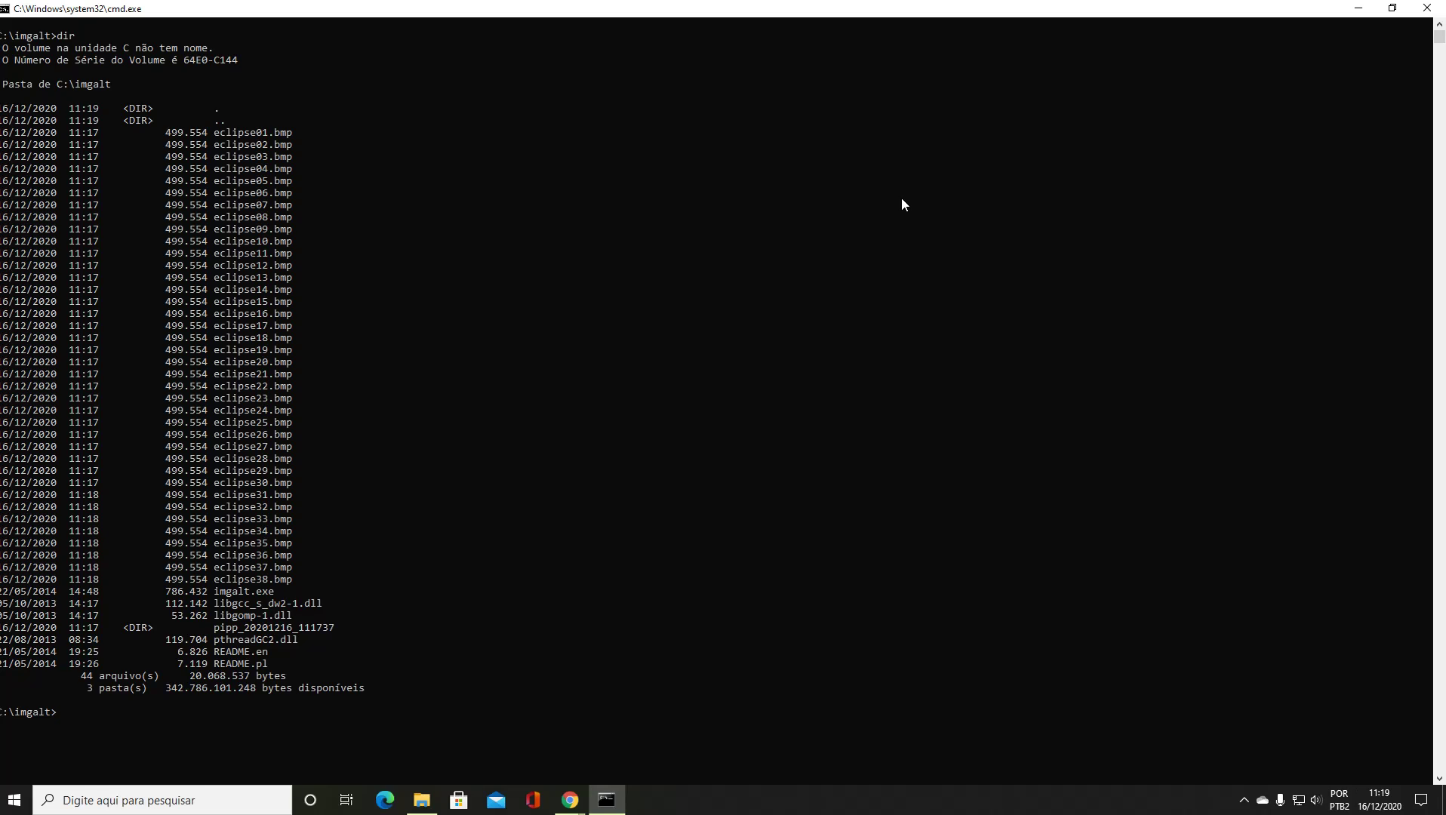
Step: Run imgalt.exe in C:\imgalt to align the eclipse BMP images
type("img")
key("Tab")
key("Return")
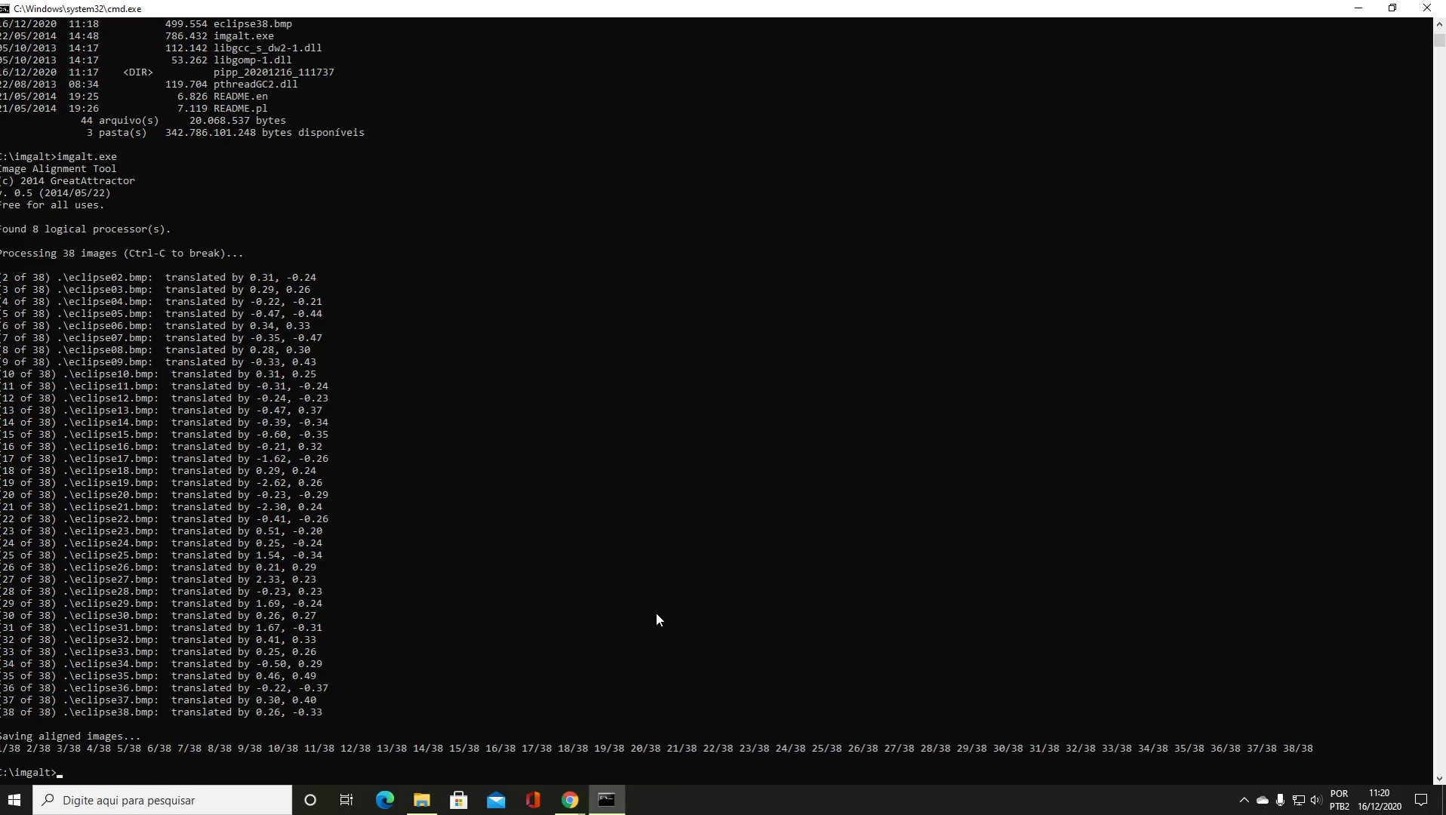
Step: Switch to File Explorer, widen the name column of the imgalt folder, and examine the aligned BMP files
left_click(421, 800)
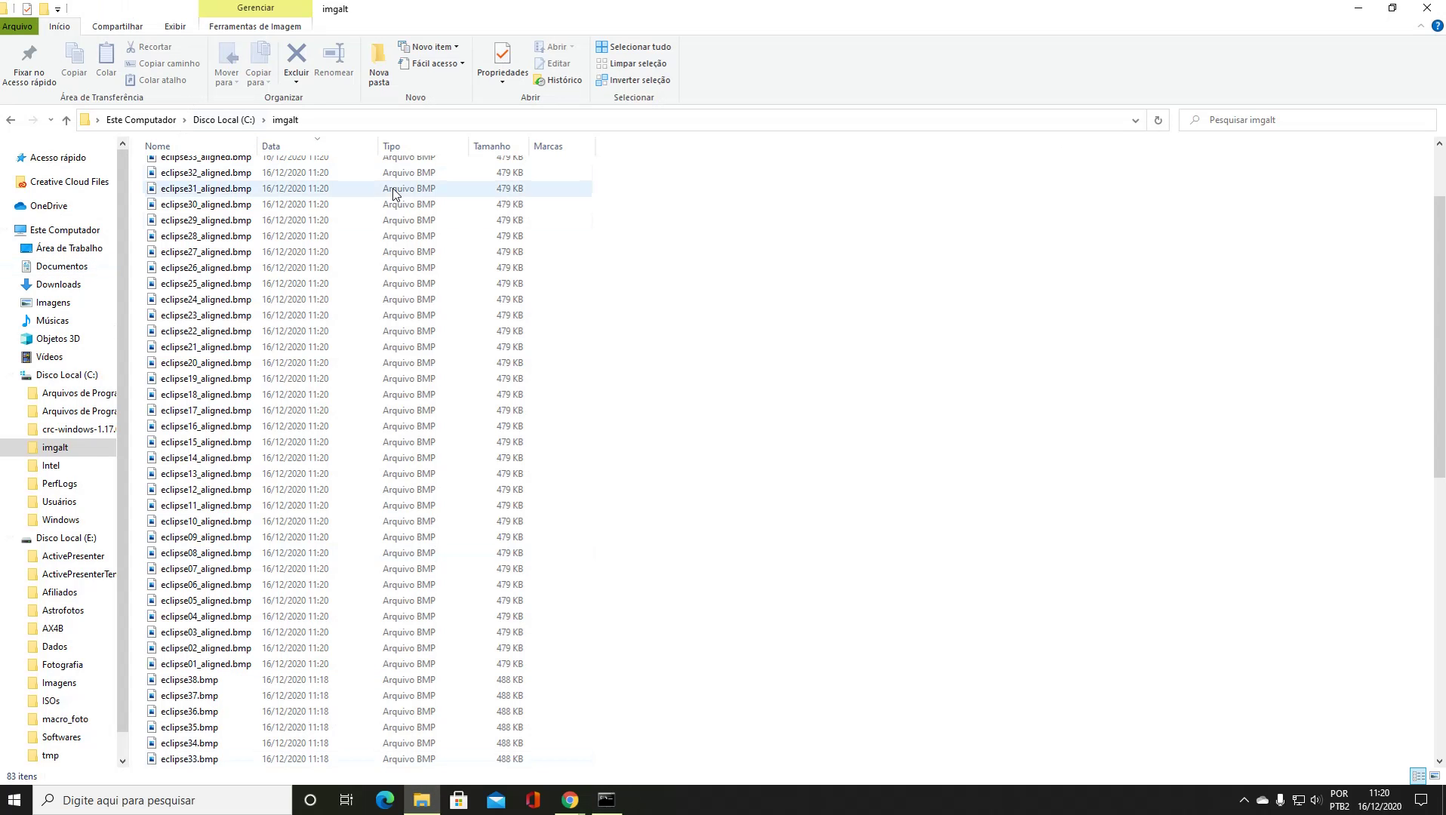
left_click_drag(257, 146, 389, 146)
left_click(186, 189)
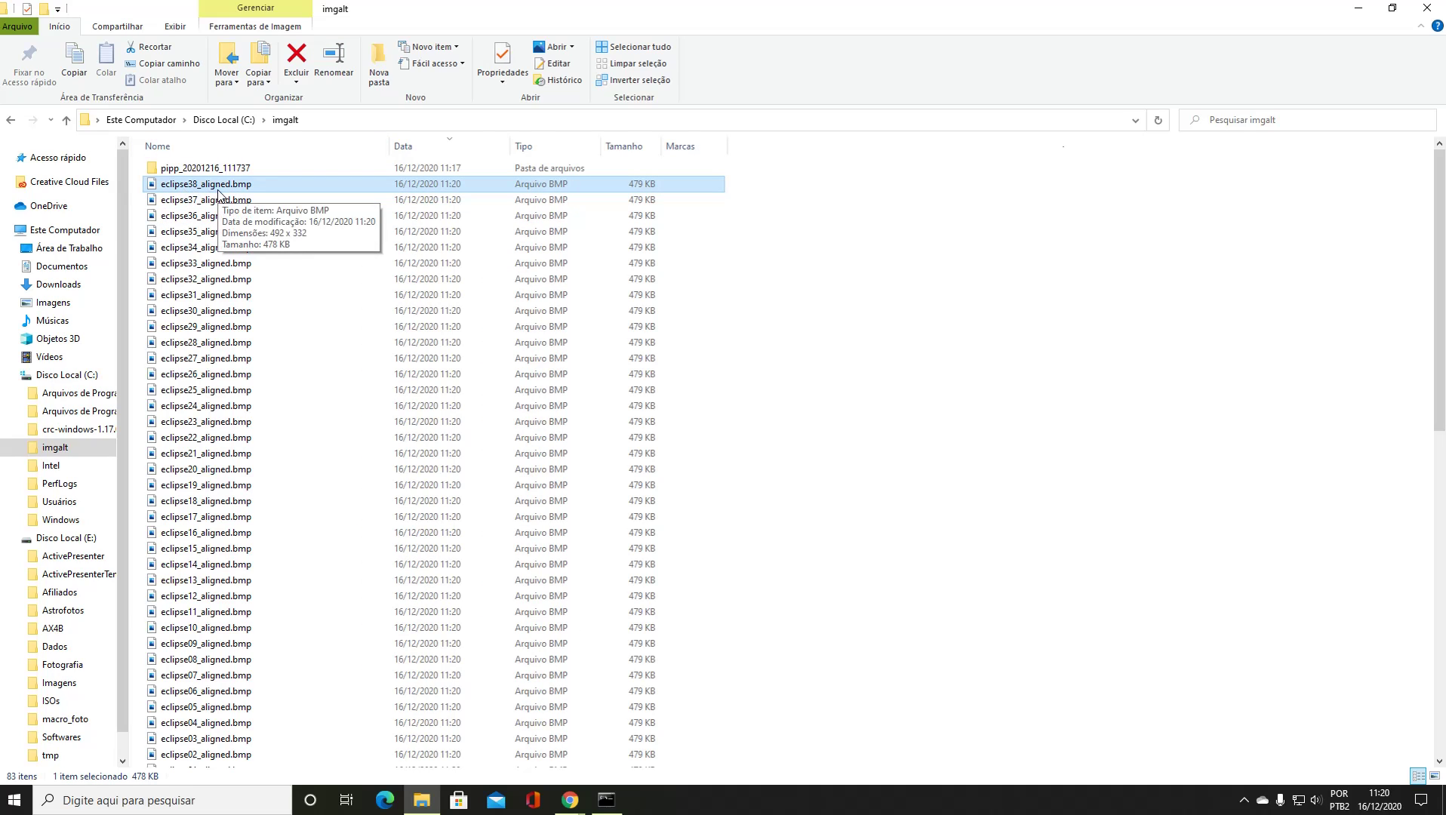
scroll(243, 351, "down", 3)
scroll(242, 350, "up", 3)
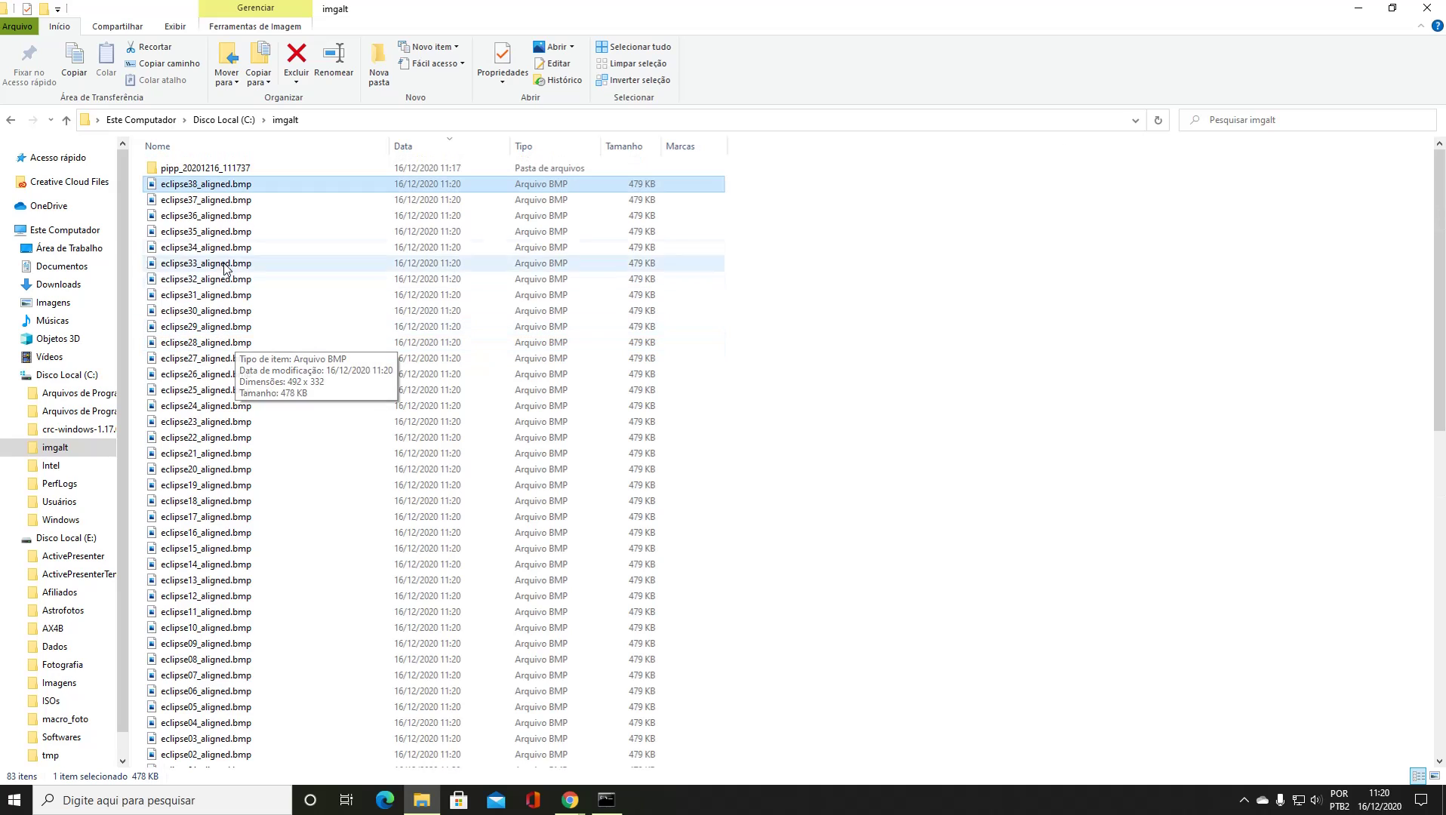
Step: Open eclipse38_aligned.bmp in the photo viewer, page through the aligned eclipse images to check their alignment, and close the viewer
double_click(223, 183)
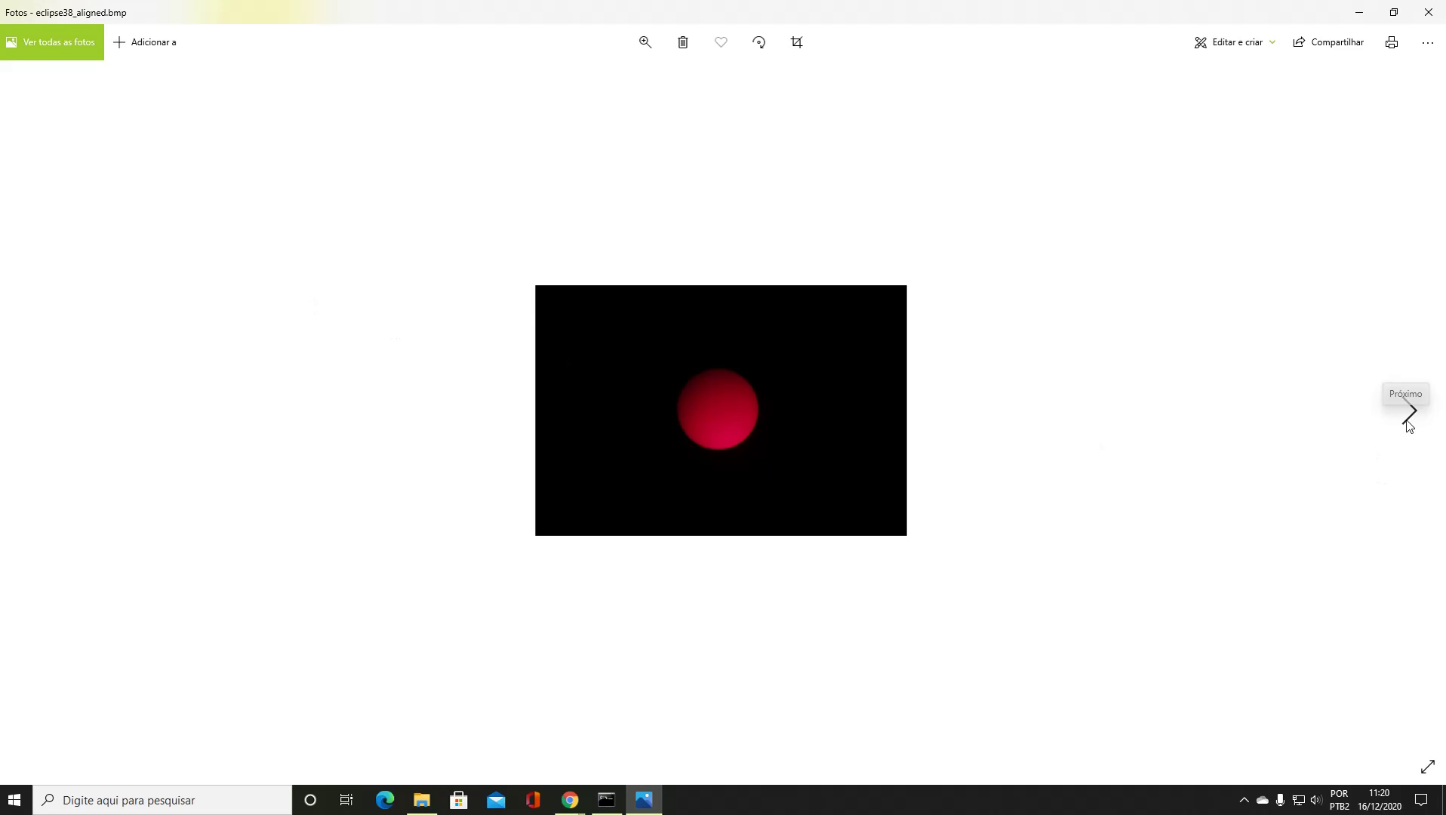
left_click(1409, 413)
left_click(1408, 414)
left_click(1408, 413)
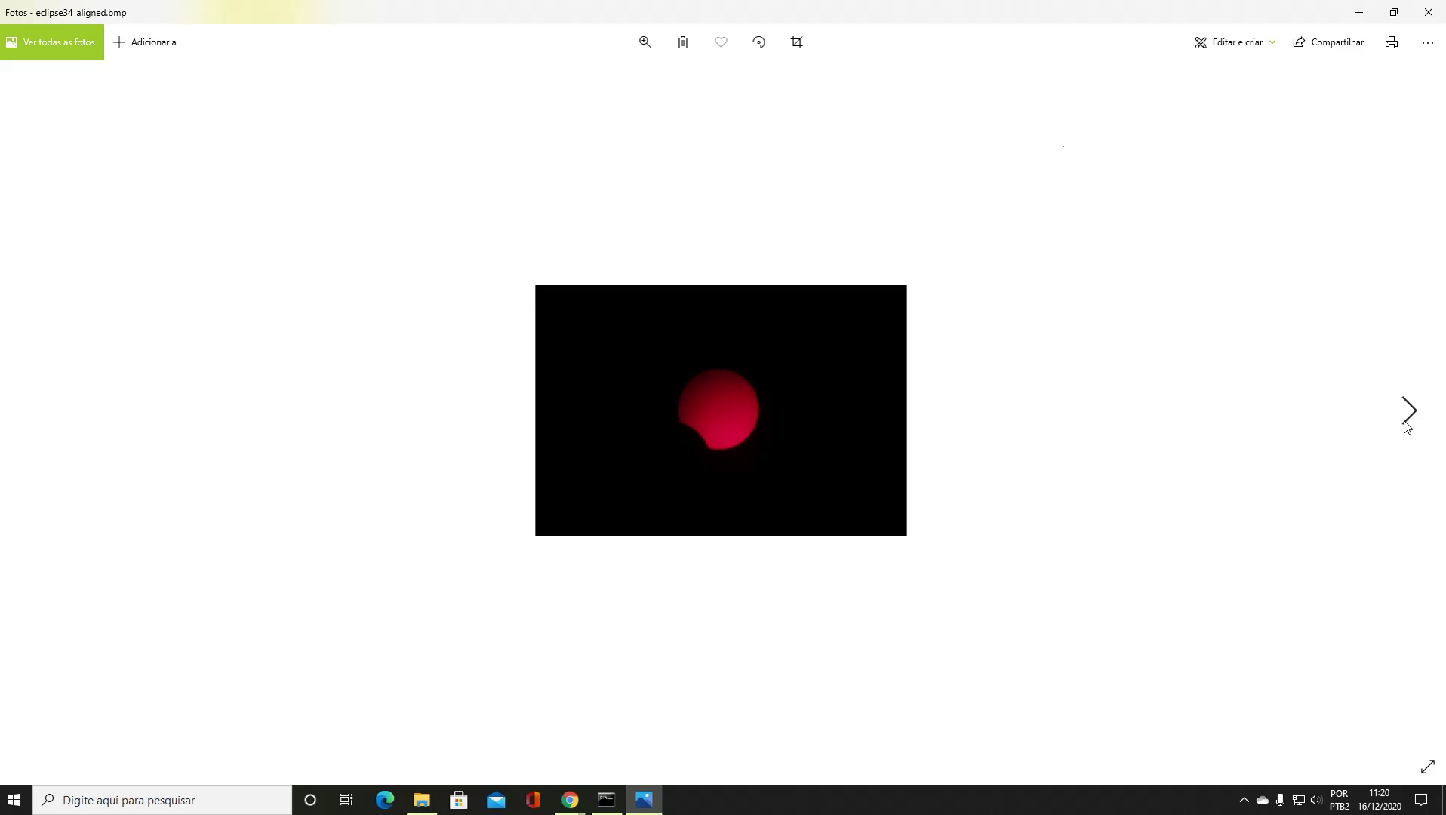
left_click(1409, 414)
left_click(1409, 413)
left_click(1406, 422)
left_click(1406, 423)
left_click(1407, 423)
left_click(1406, 422)
left_click(1406, 423)
left_click(1407, 422)
left_click(1406, 423)
left_click(1406, 422)
left_click(1406, 423)
left_click(1406, 423)
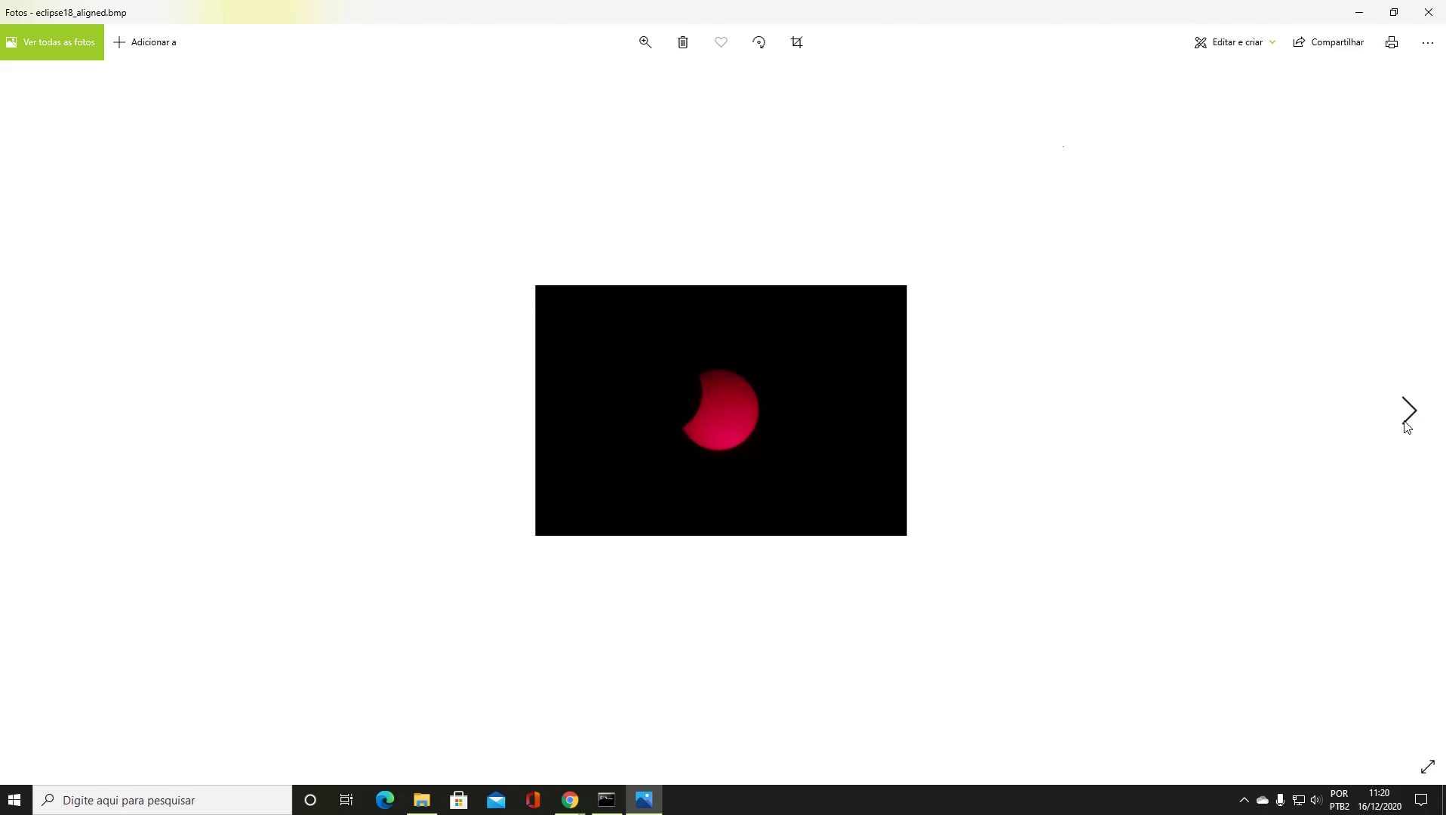
left_click(1406, 423)
left_click(1406, 422)
left_click(1406, 423)
left_click(1406, 423)
left_click(1406, 423)
left_click(1406, 423)
left_click(1406, 422)
left_click(1407, 423)
left_click(1406, 423)
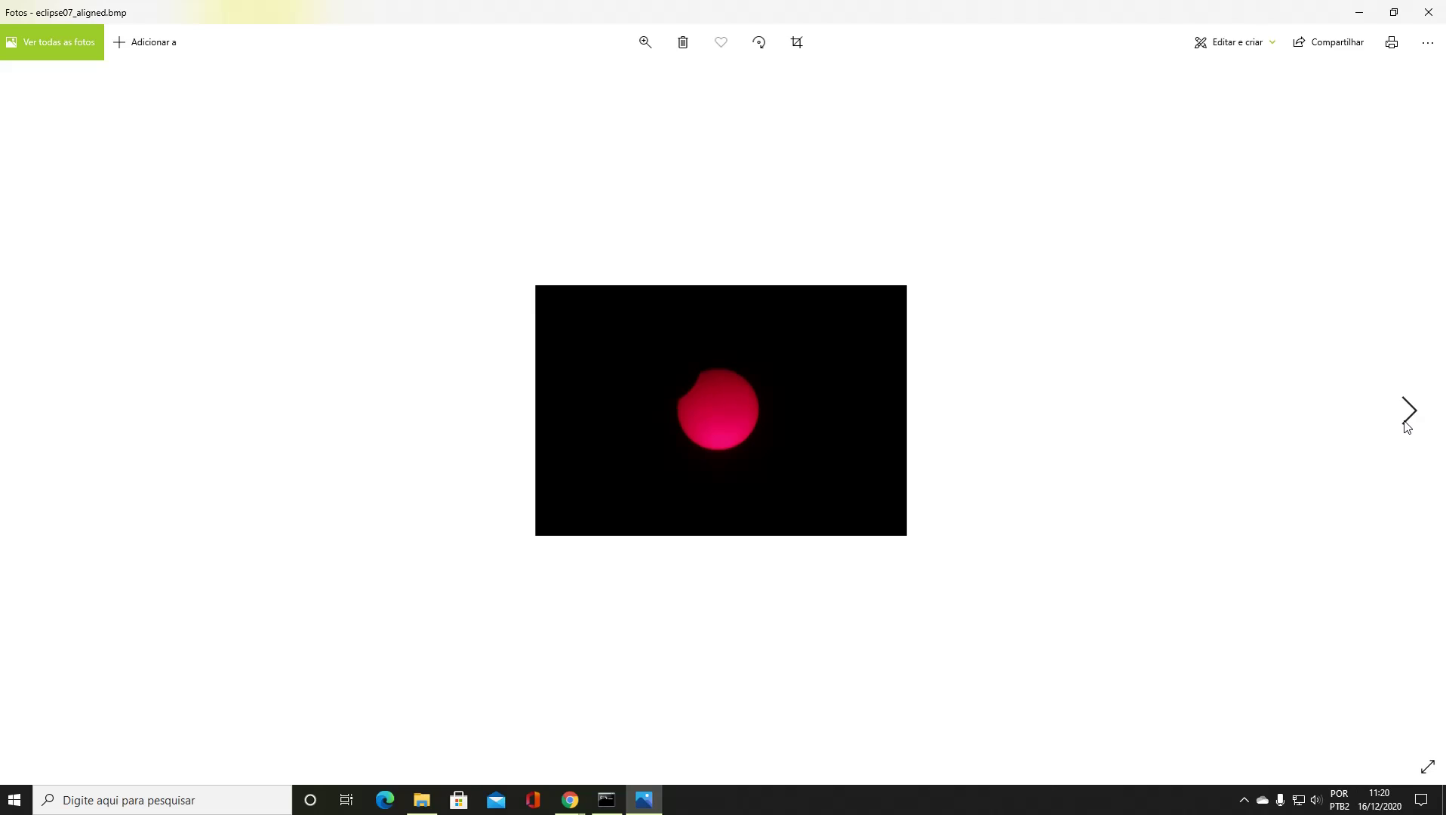
left_click(1407, 423)
left_click(1406, 423)
left_click(1407, 422)
left_click(1406, 423)
left_click(1406, 422)
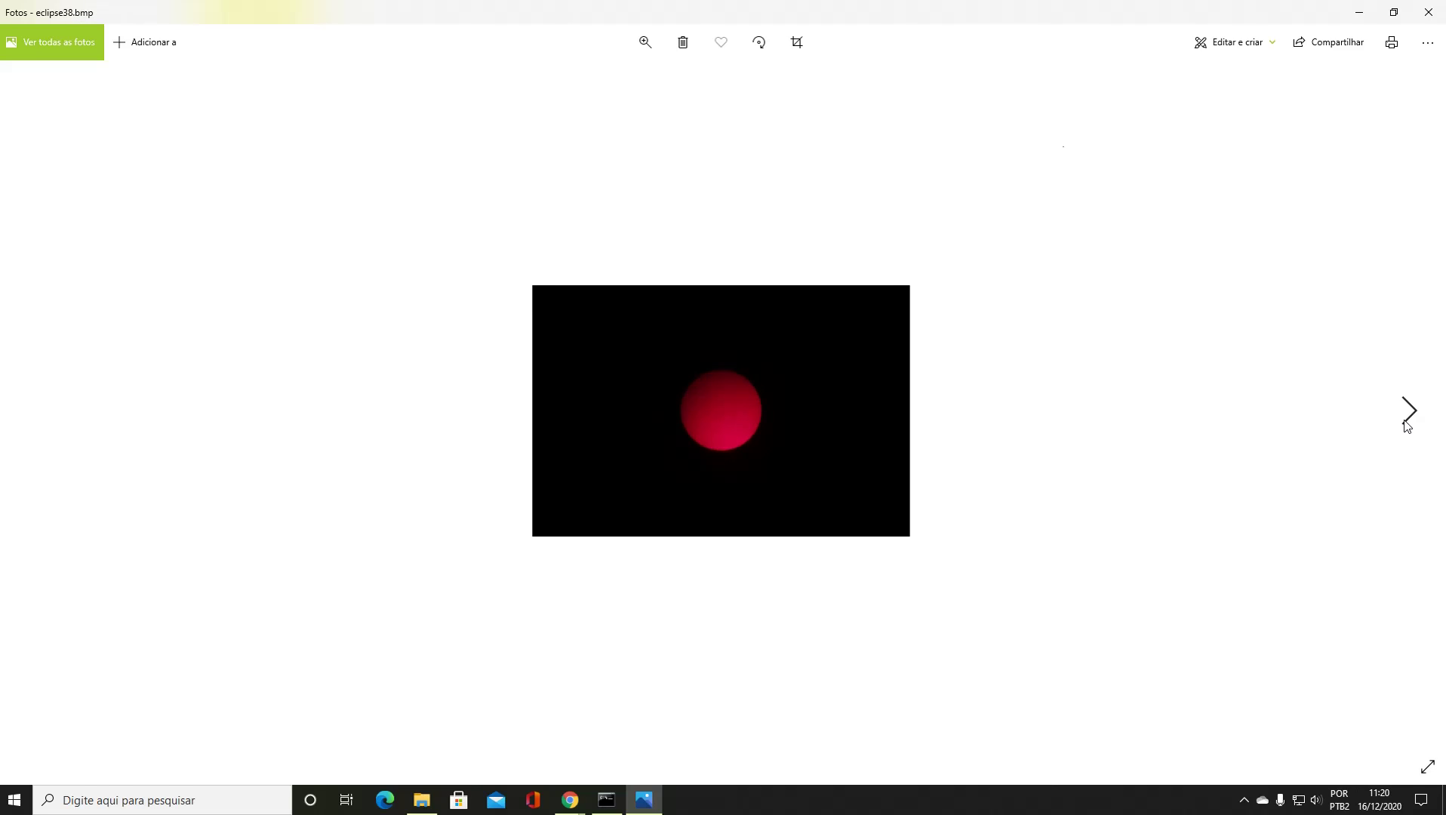
left_click(1427, 13)
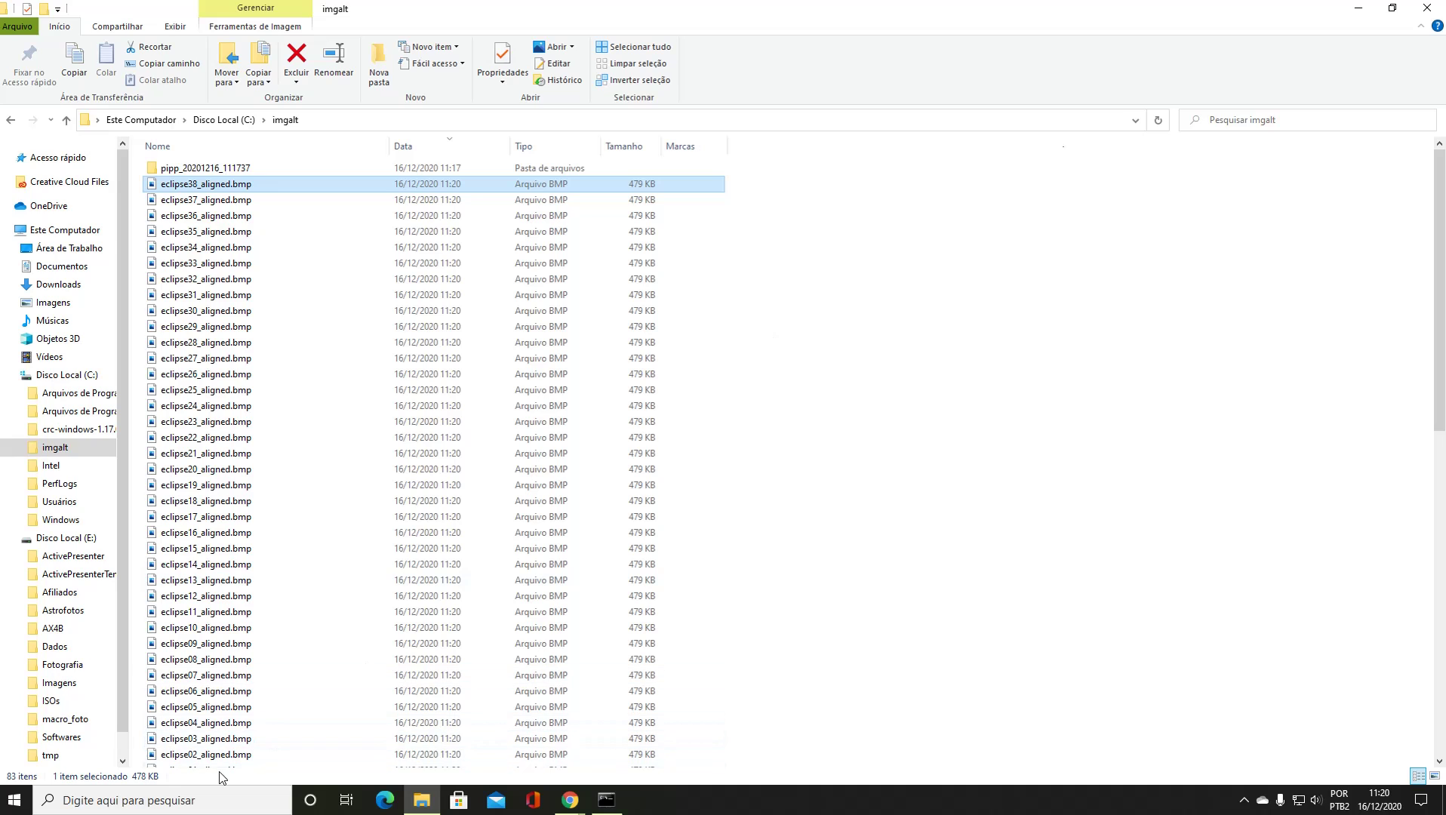
Step: Search Windows for gimp and launch GIMP
left_click(218, 802)
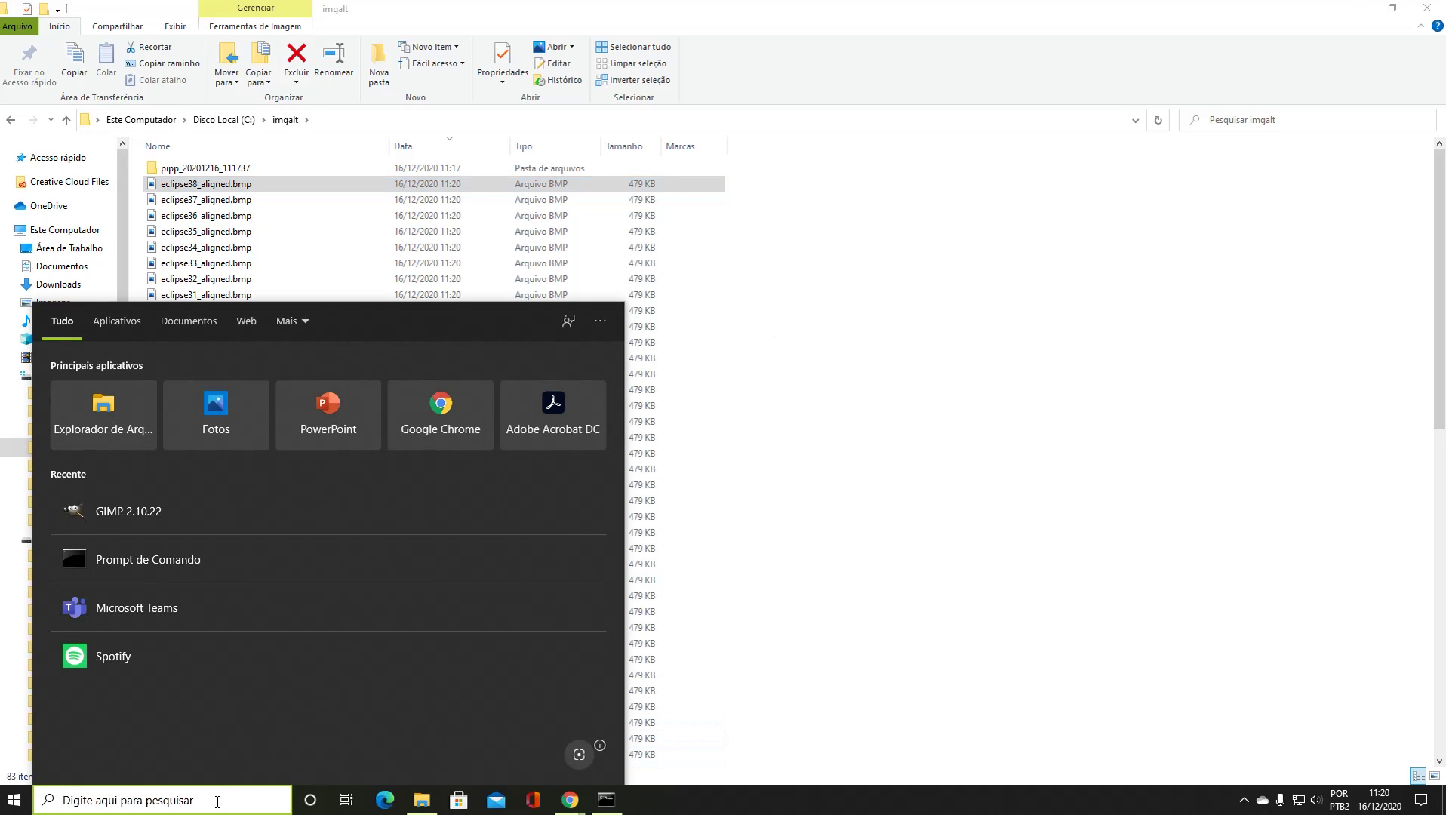
type("gimp")
key("Return")
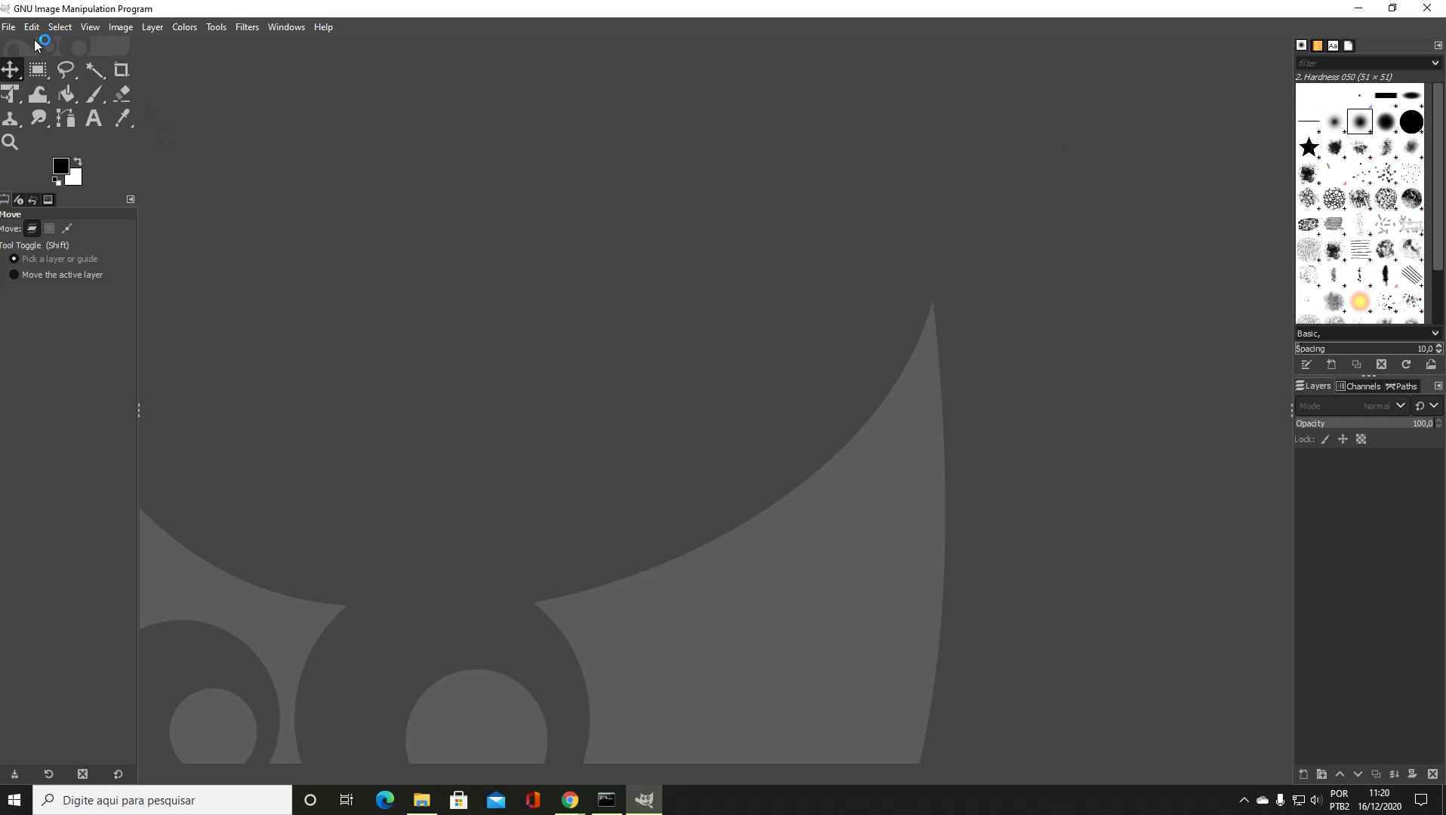
Step: Start opening images as layers and browse to the imgalt folder on drive C
left_click(11, 29)
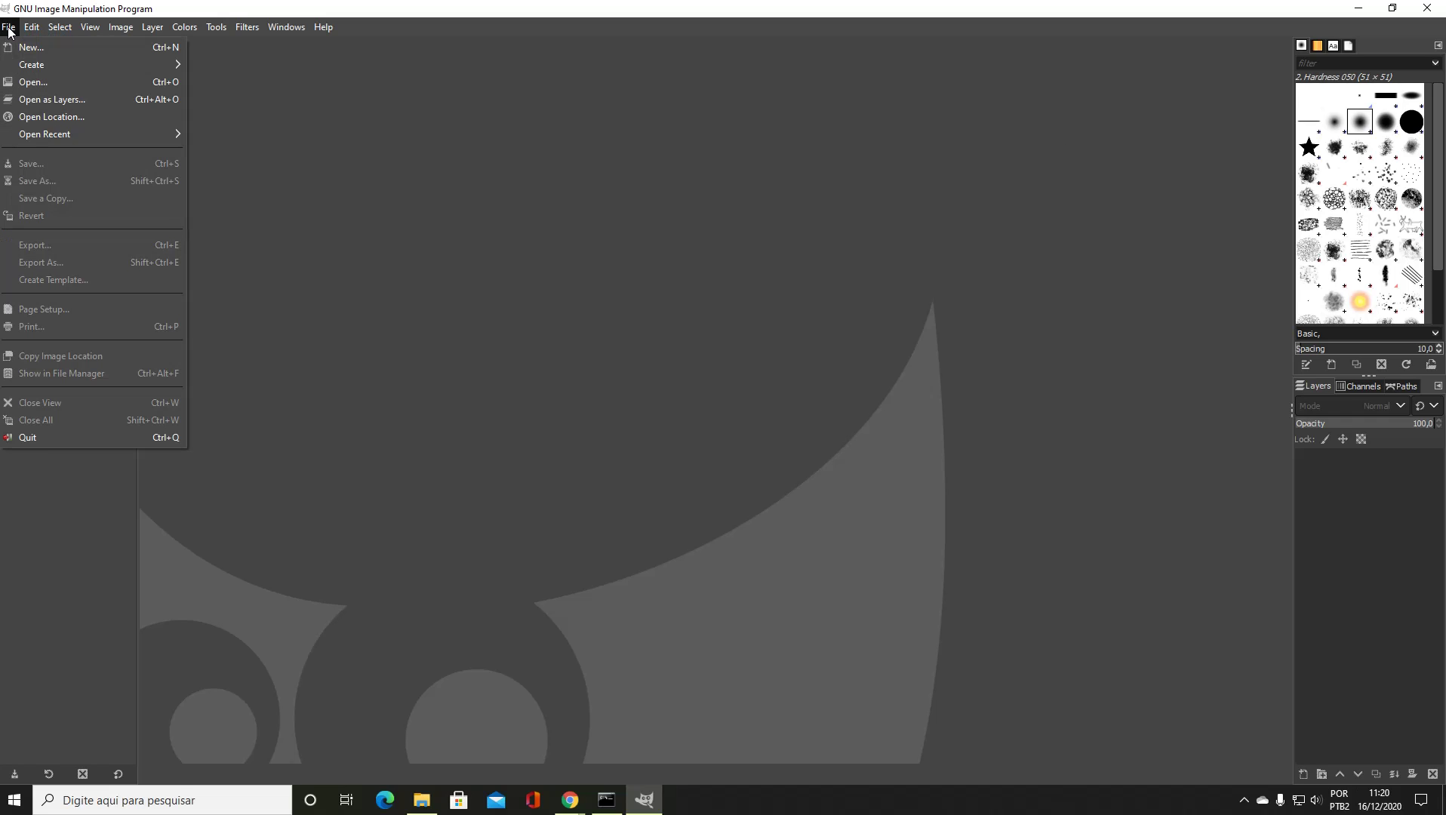
left_click(52, 102)
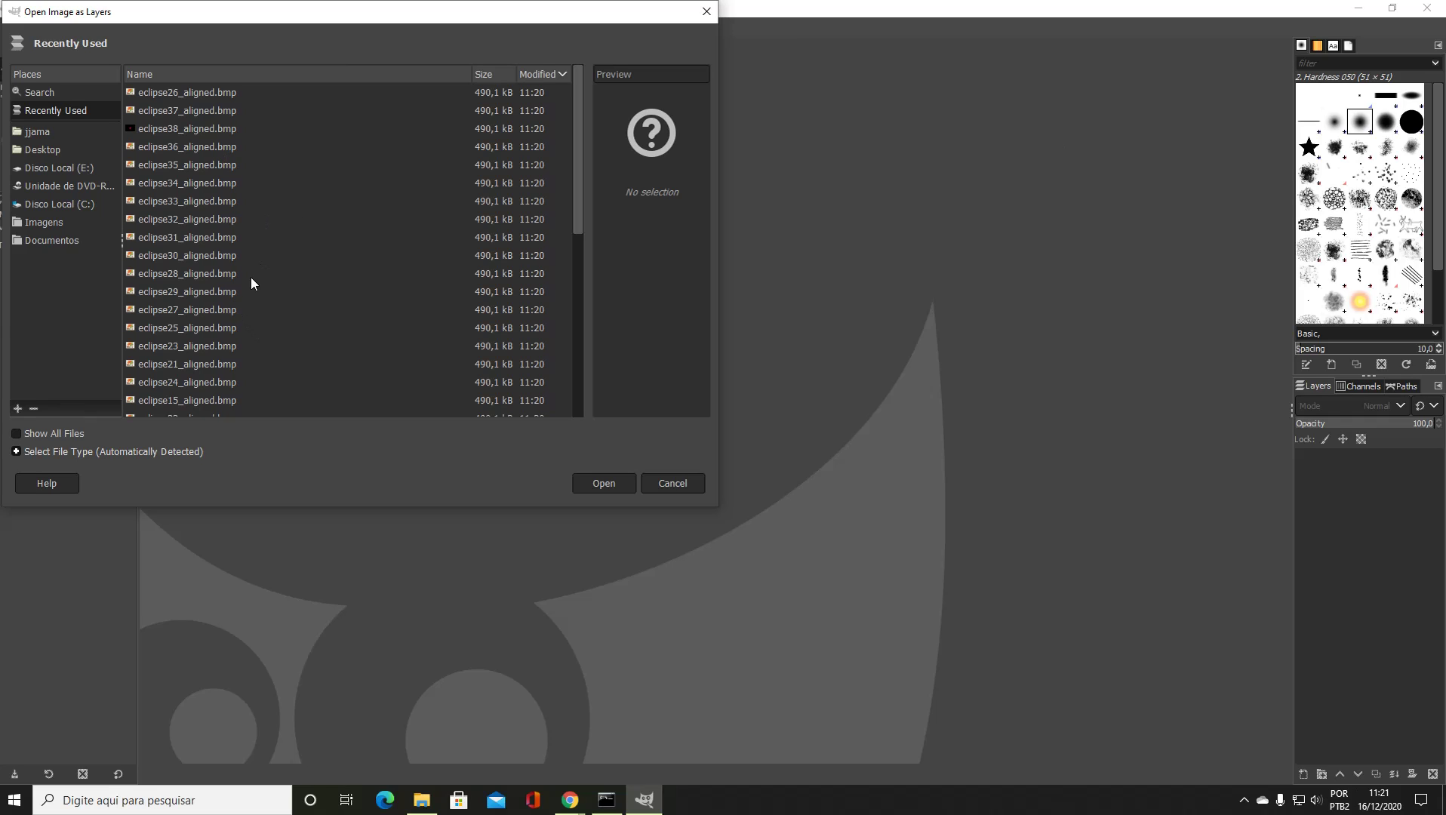
scroll(241, 291, "down", 5)
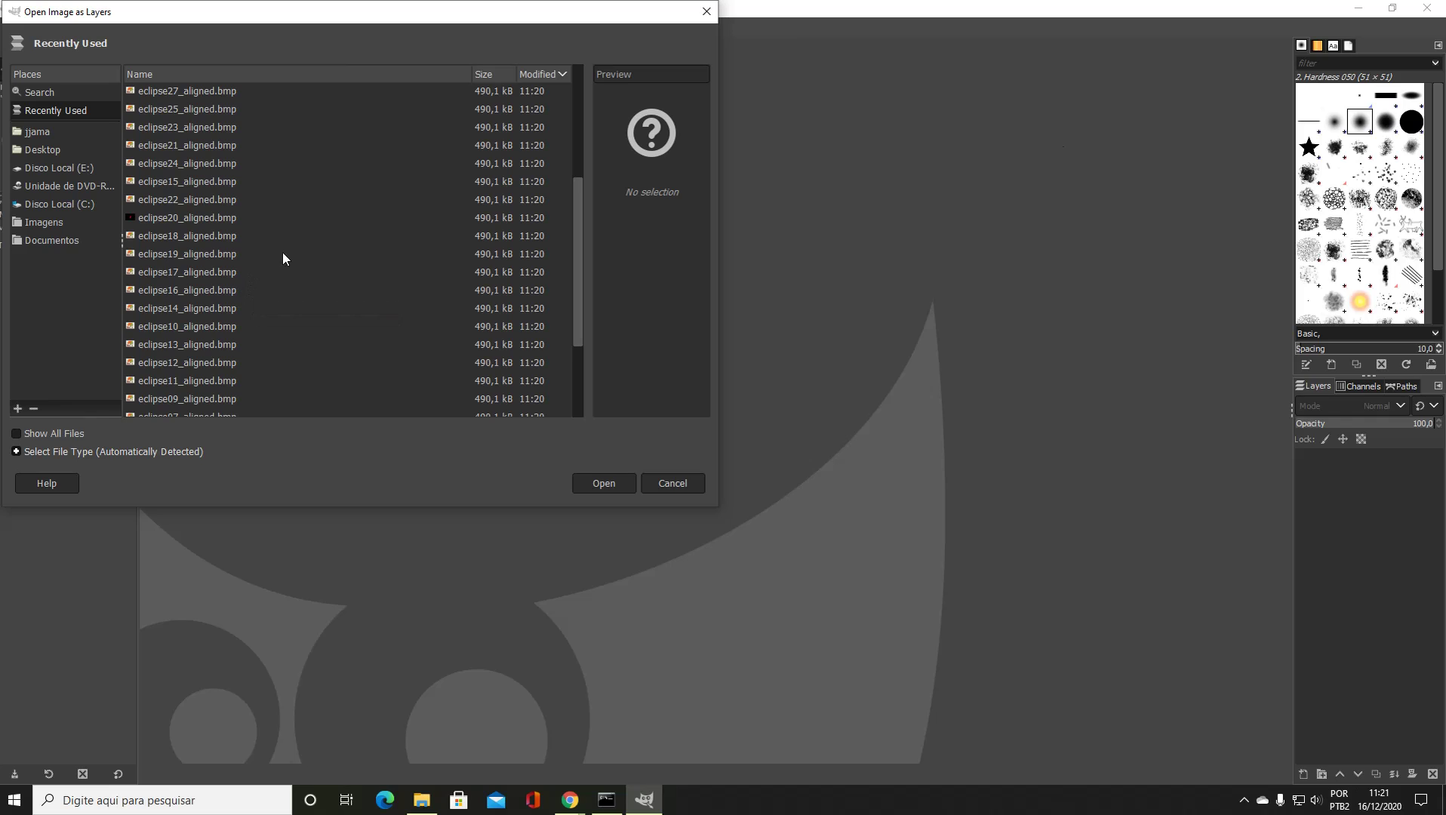
scroll(285, 289, "down", 3)
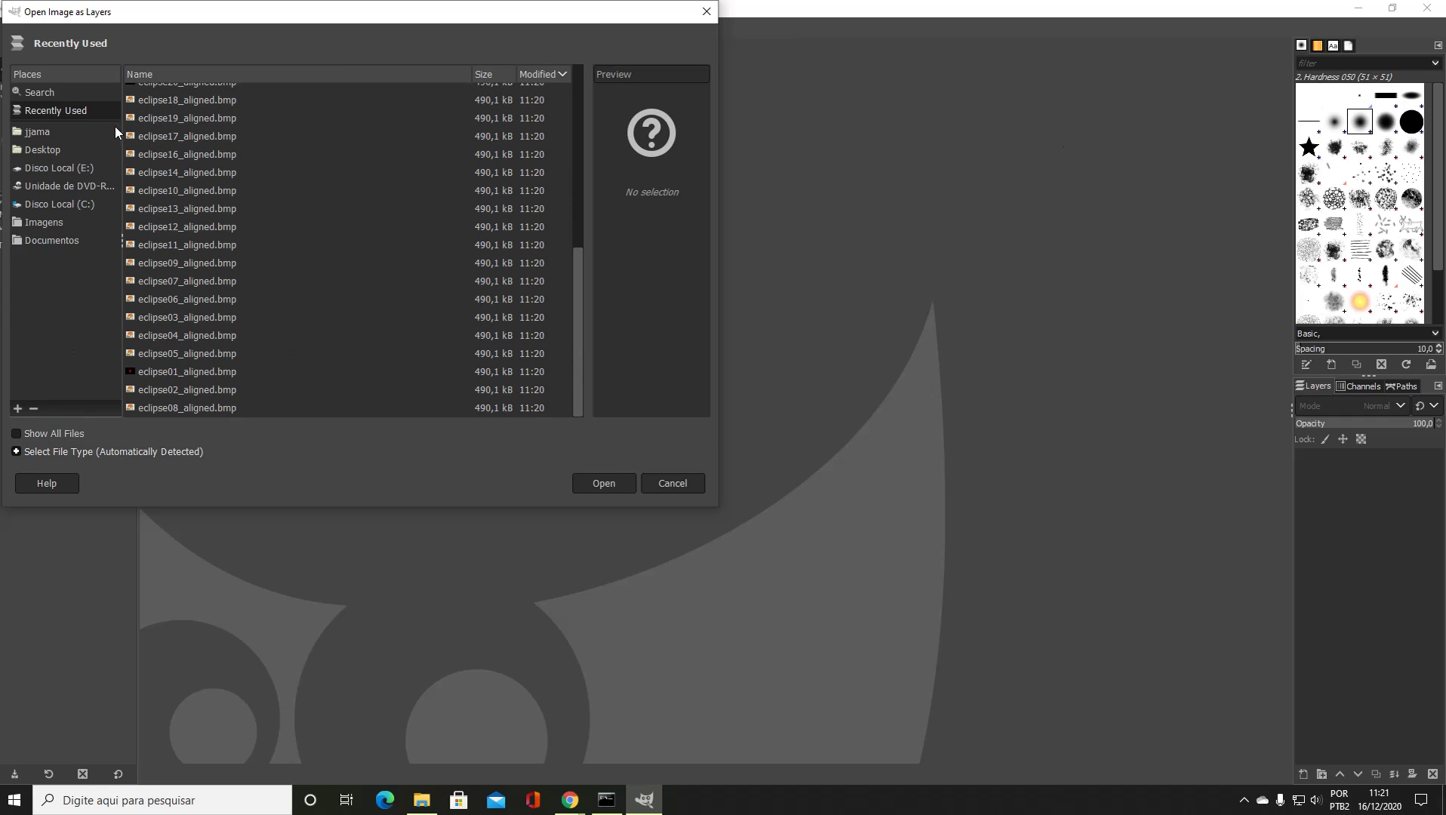
left_click(69, 206)
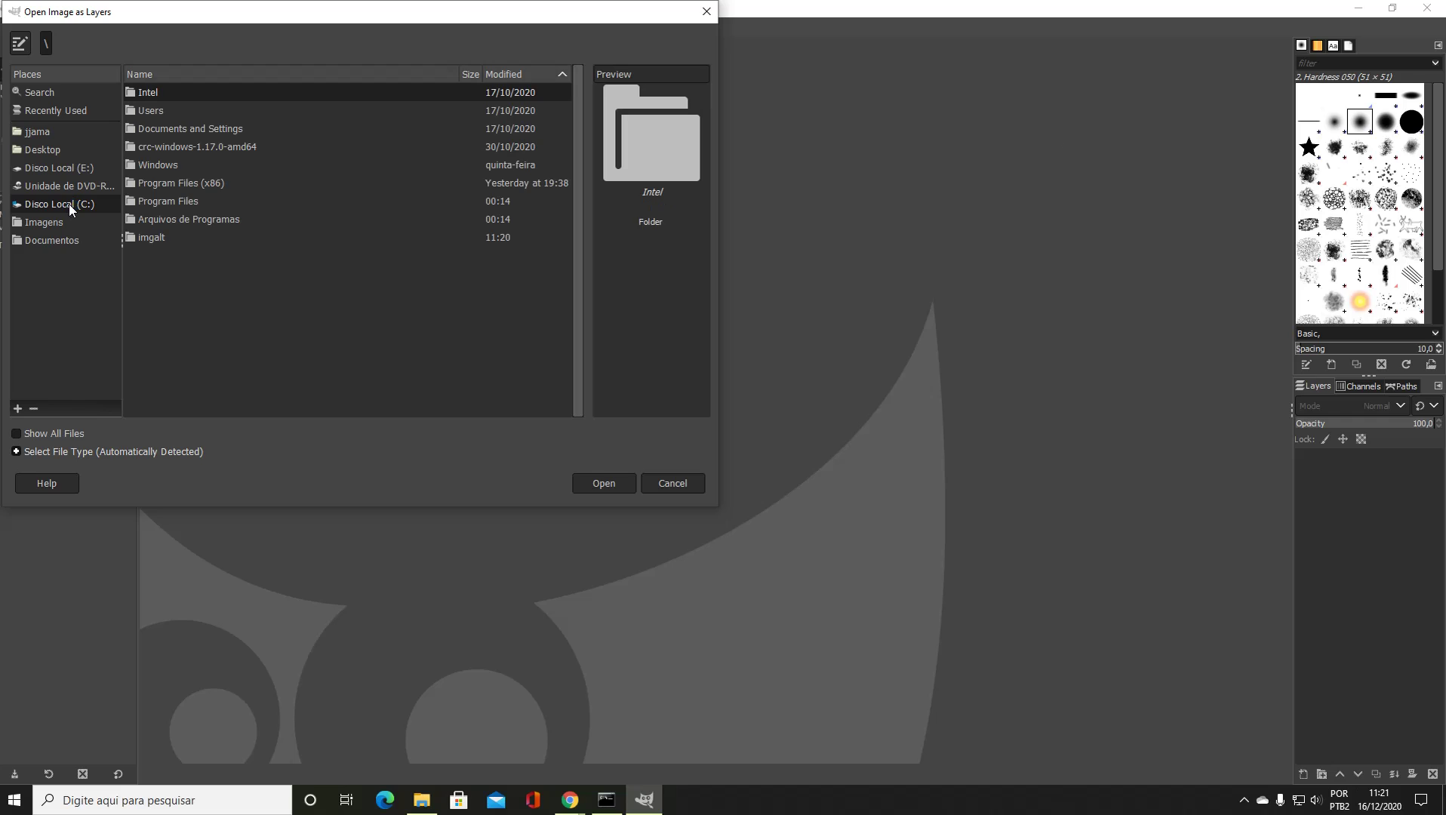
double_click(159, 237)
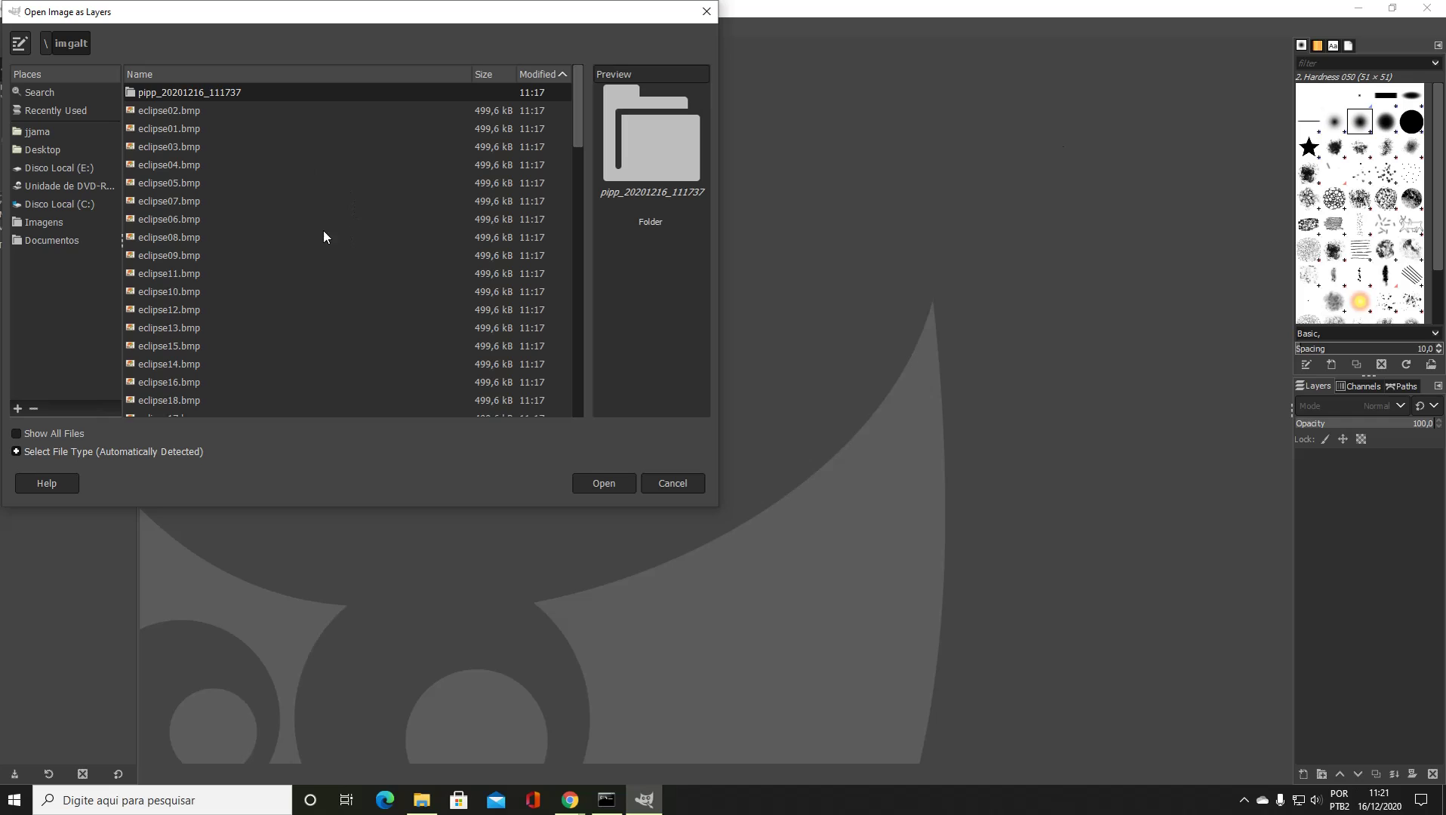
Step: Select the files eclipse38_aligned.bmp through eclipse01_aligned.bmp and open them as layers of one image
scroll(226, 208, "down", 10)
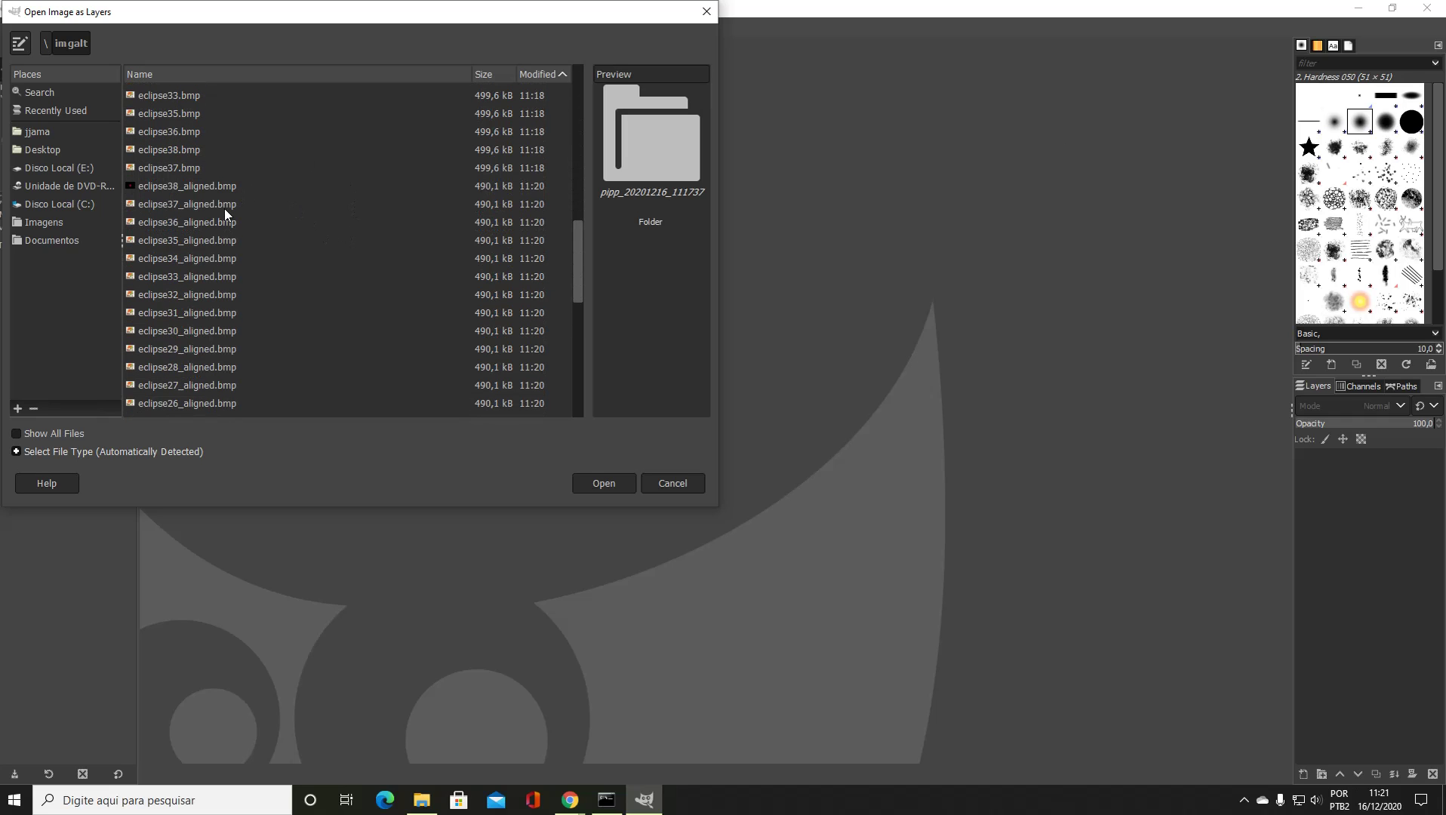
left_click(218, 187)
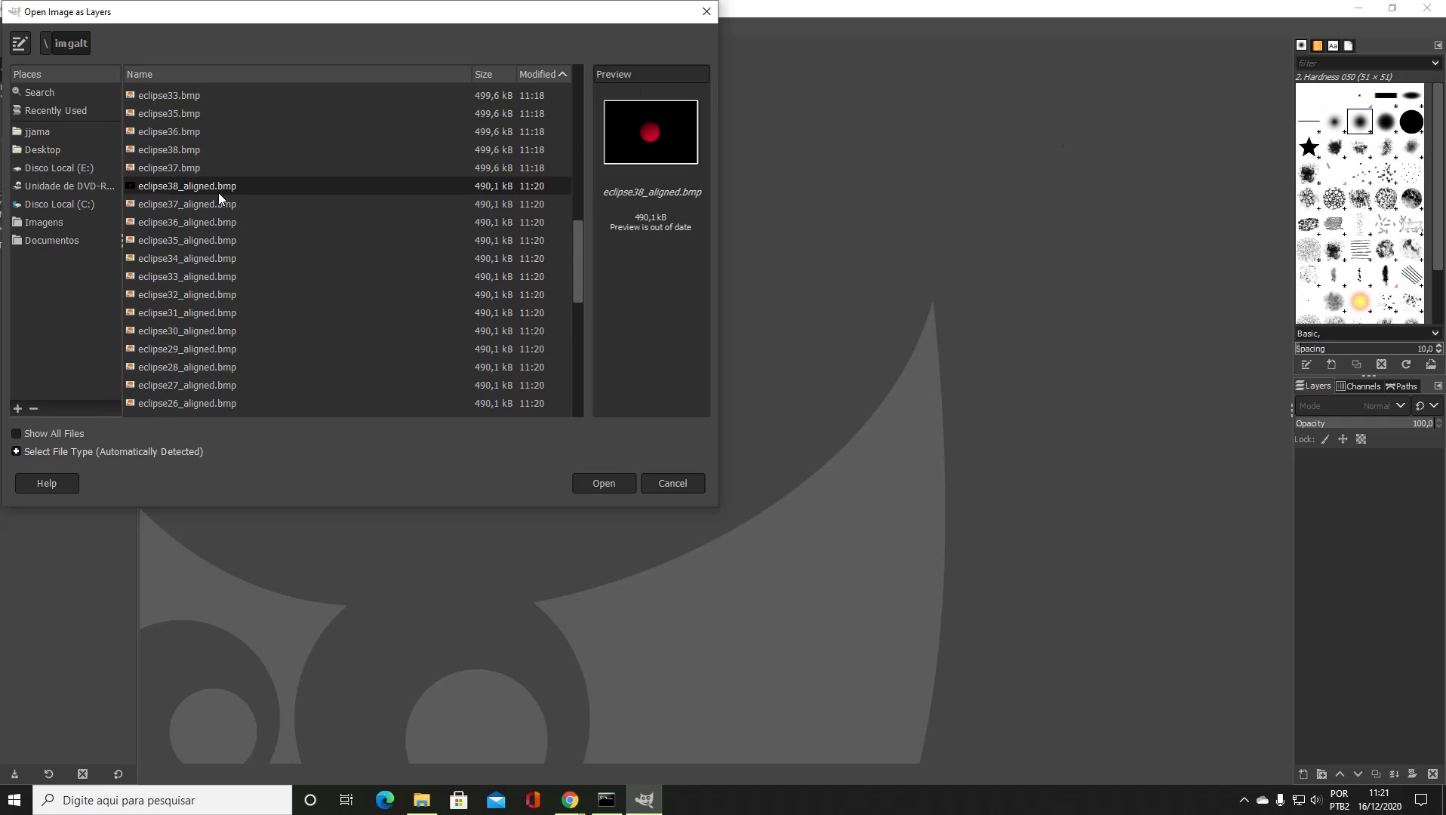
scroll(249, 287, "down", 4)
scroll(264, 315, "down", 5)
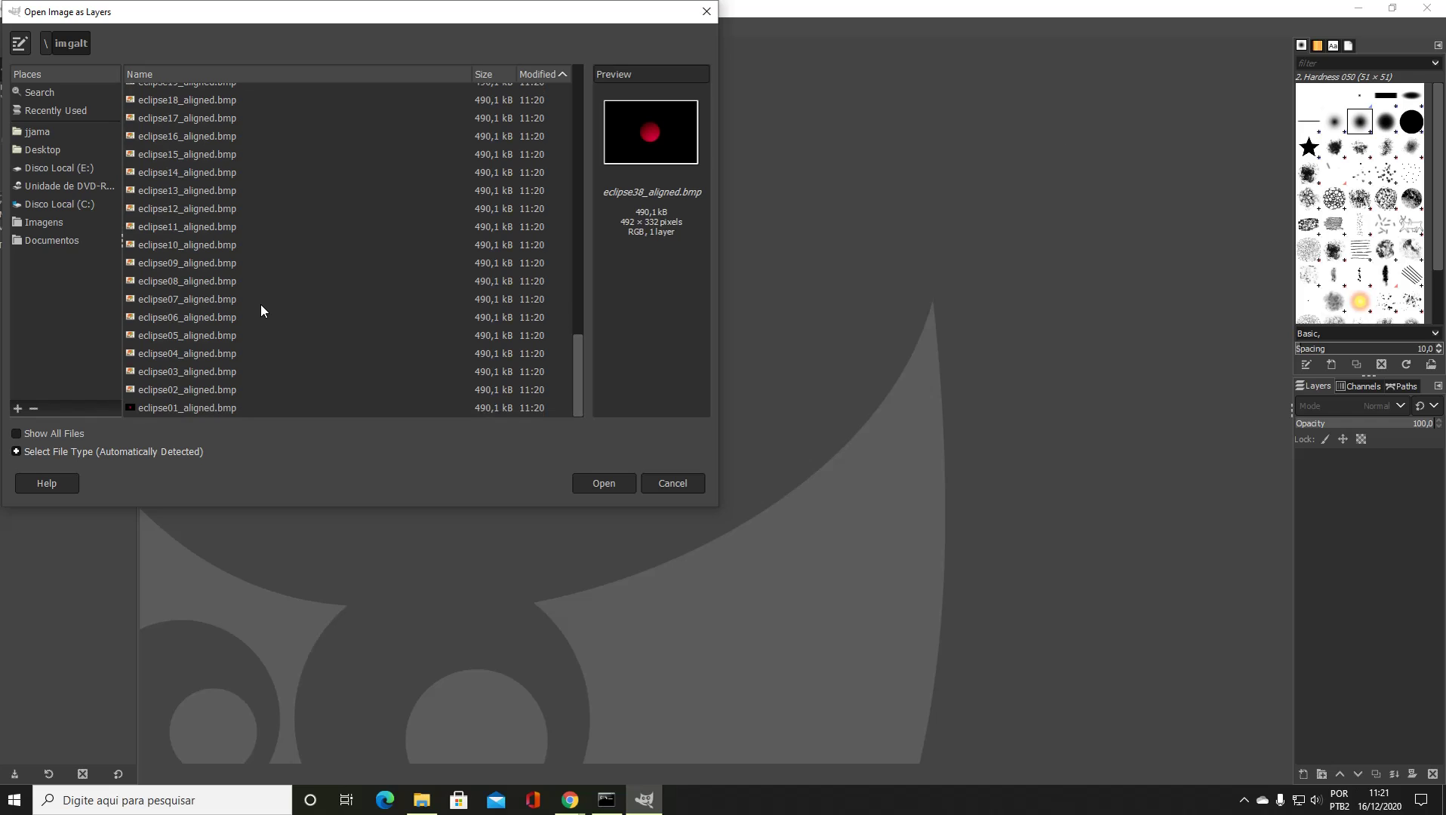
left_click(229, 408, "shift")
left_click(613, 487)
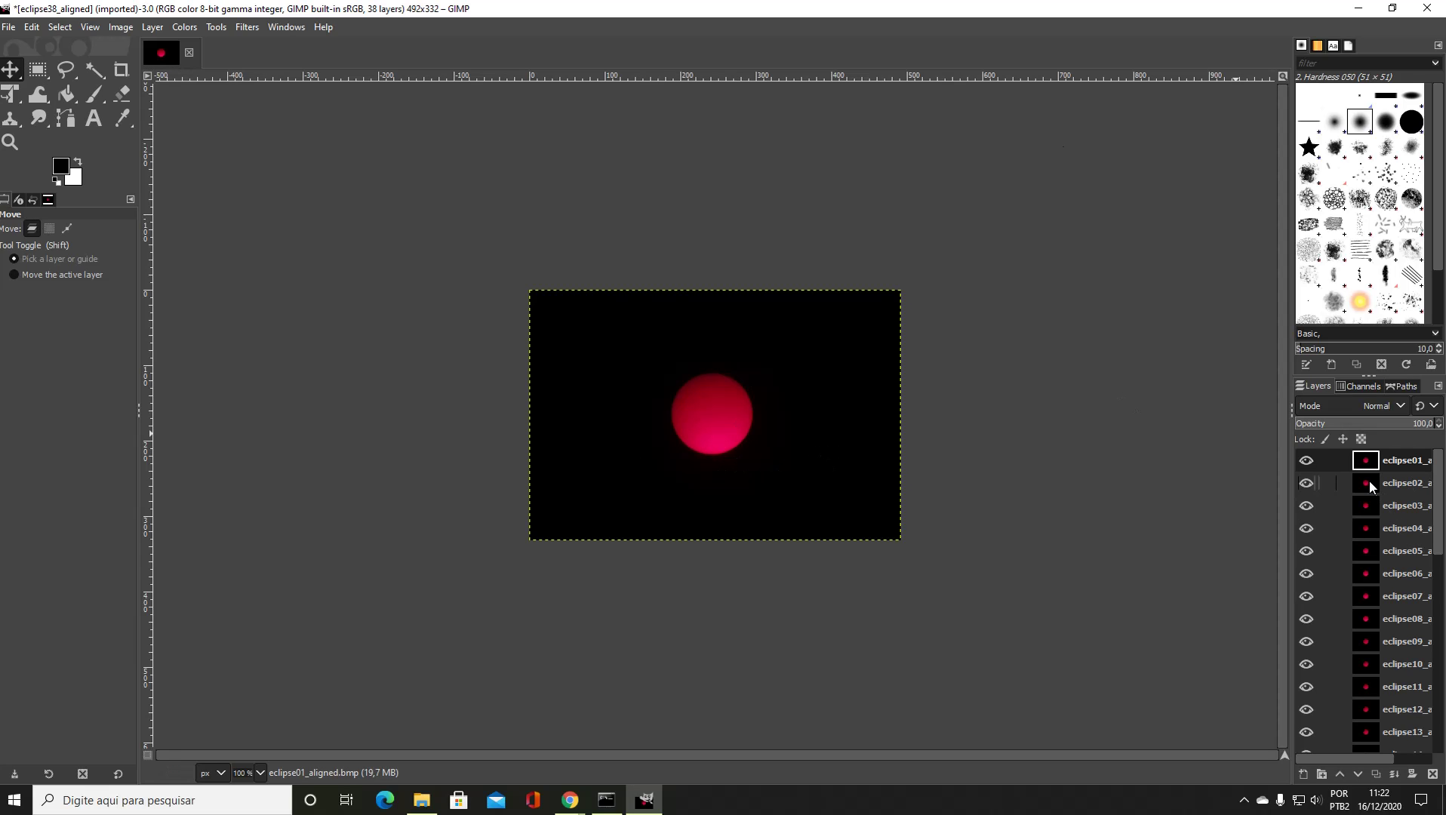
Step: Start exporting the layered image to the imgalt folder with the file name eclipse_20201214.gif
mouse_move(1443, 474)
left_mouse_down()
mouse_move(1444, 695)
mouse_move(1443, 465)
left_mouse_up()
left_click(7, 29)
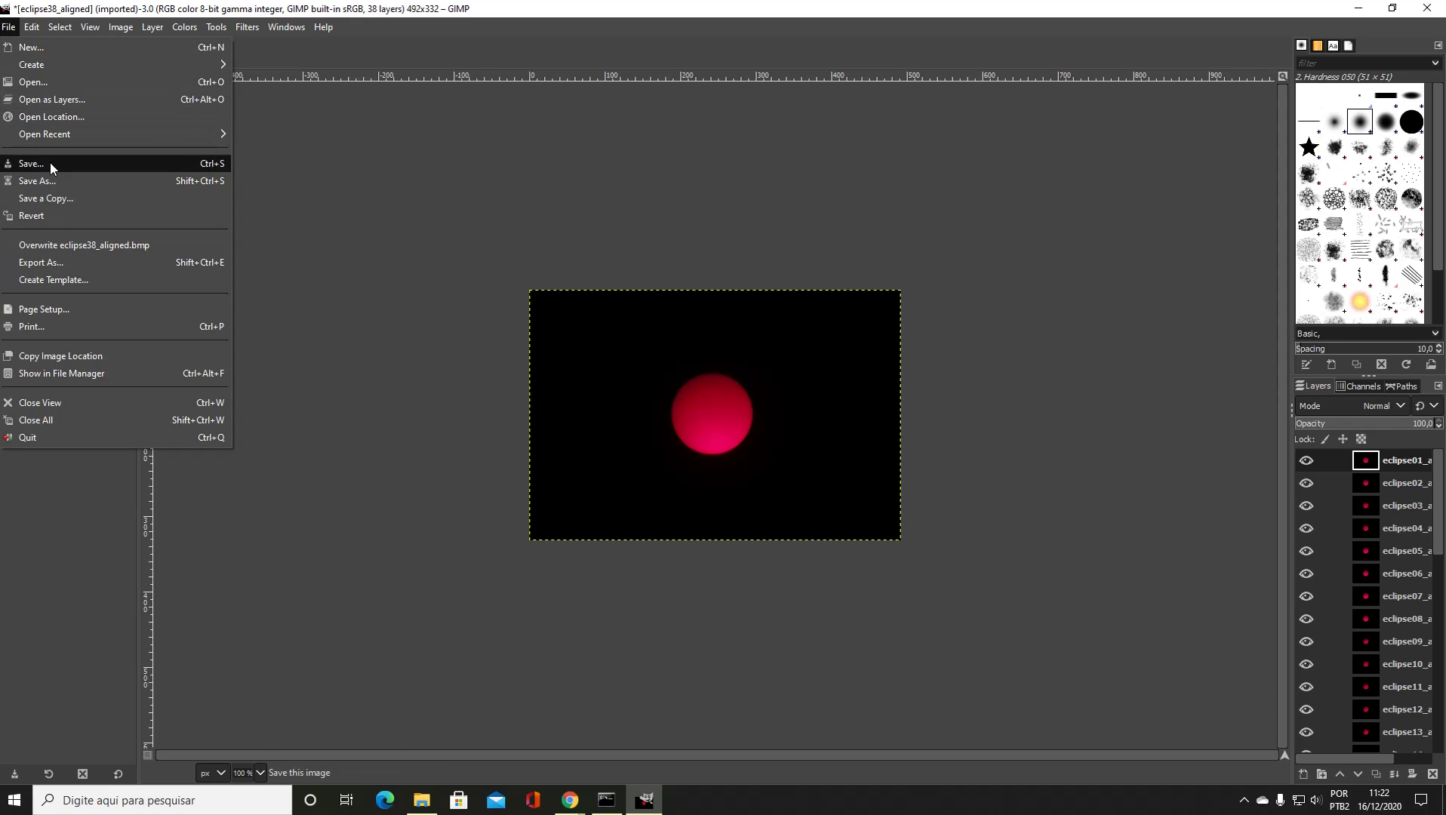
left_click(76, 264)
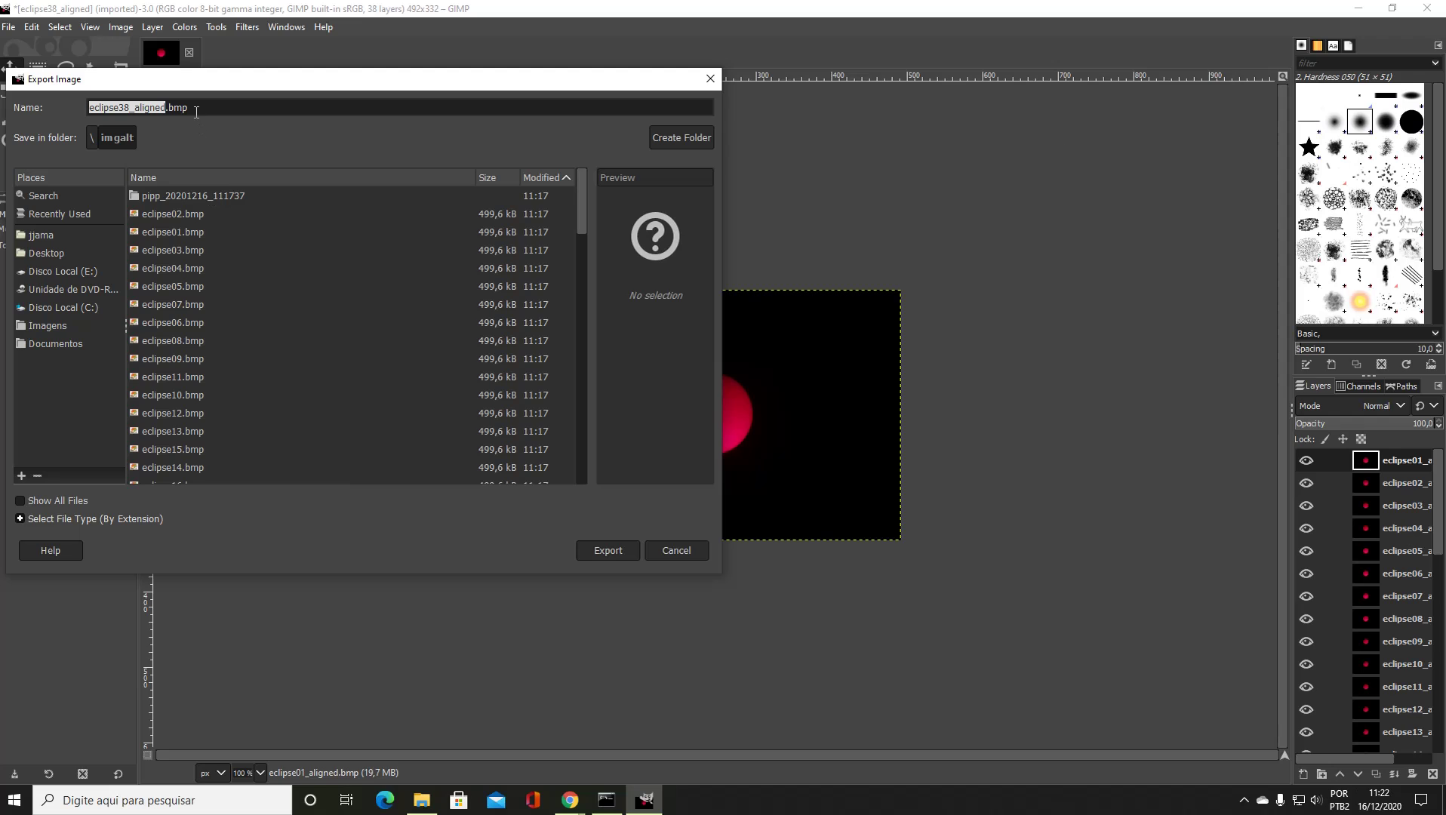
left_click(231, 107)
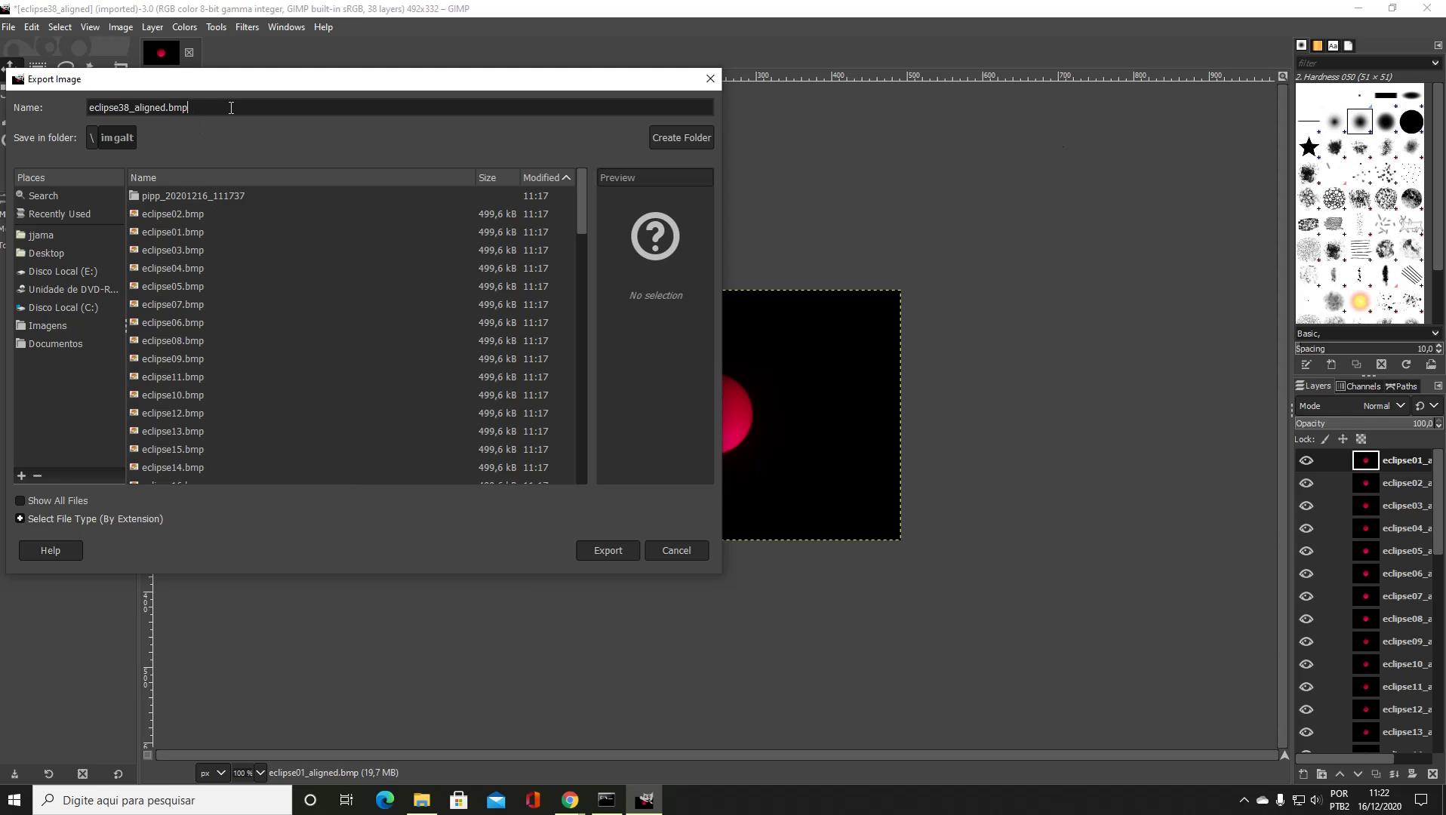
key("BackSpace")
key("BackSpace")
key("BackSpace")
type("gif")
key("Left")
key("Left")
key("Left")
key("Left")
key("BackSpace")
key("BackSpace")
key("BackSpace")
key("BackSpace")
key("BackSpace")
key("BackSpace")
key("BackSpace")
key("BackSpace")
key("BackSpace")
key("BackSpace")
type("_202012")
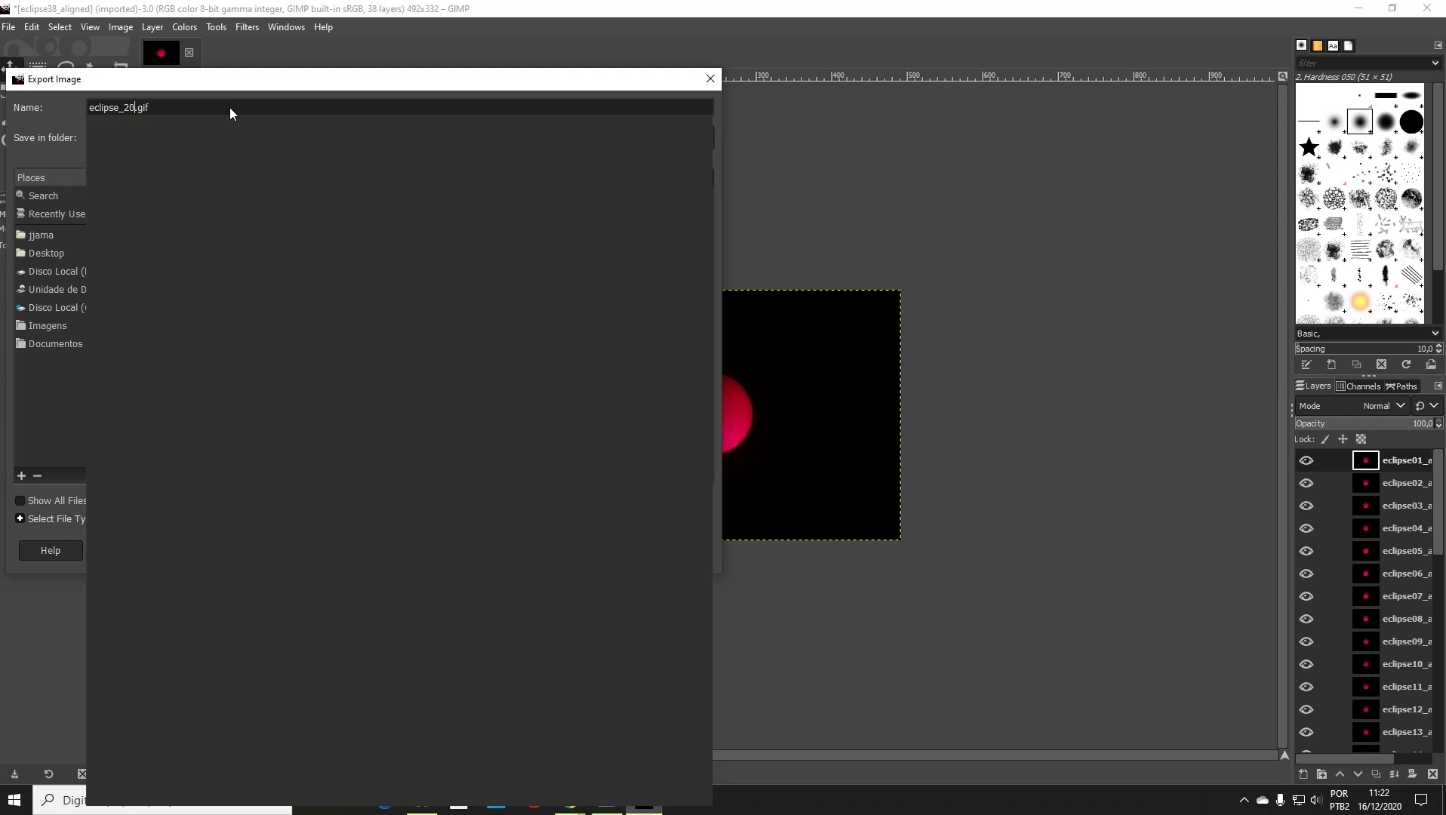
type("14")
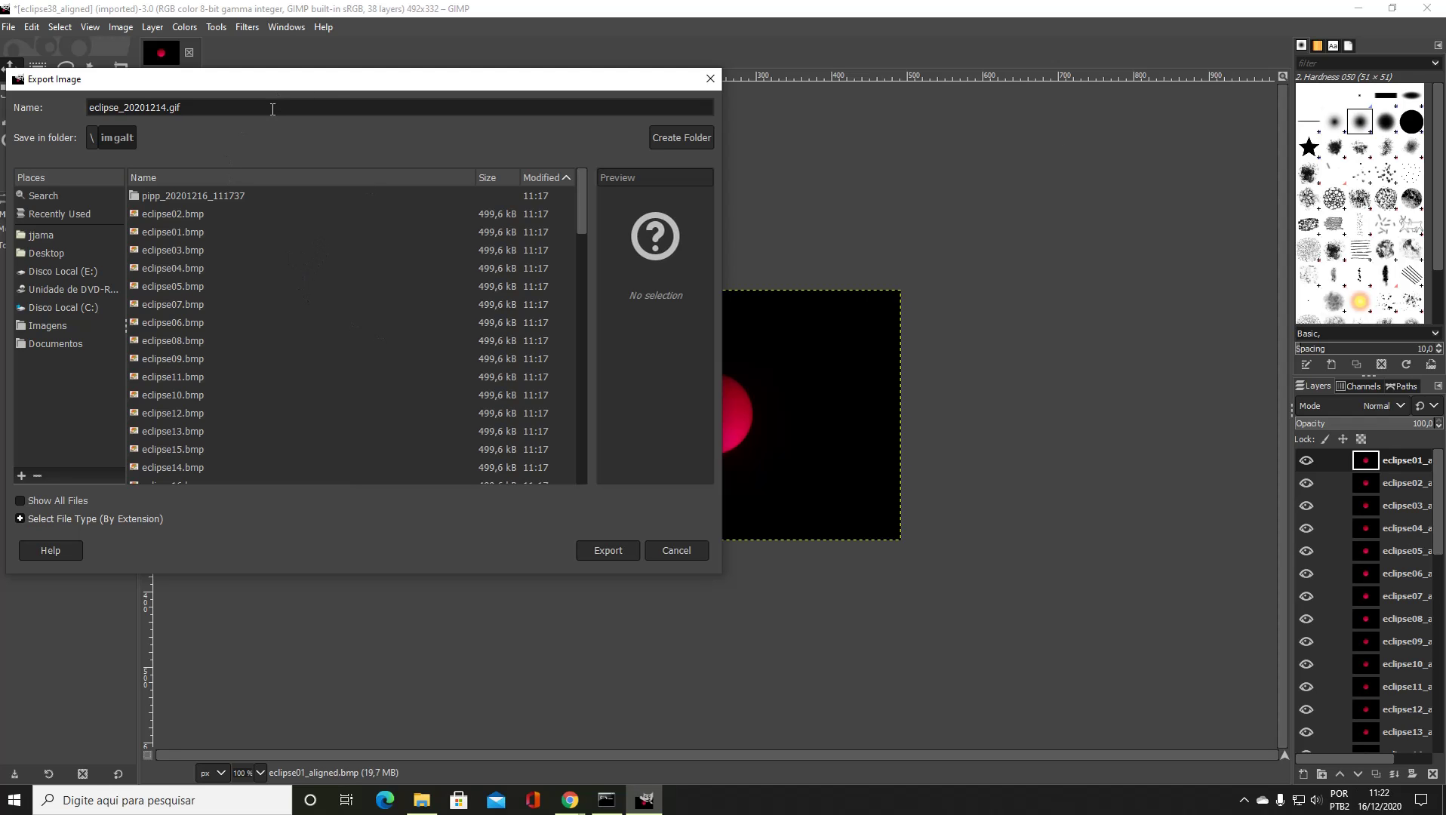
Step: Export the file as an animated GIF, keeping the endless loop and default frame delay
left_click(607, 553)
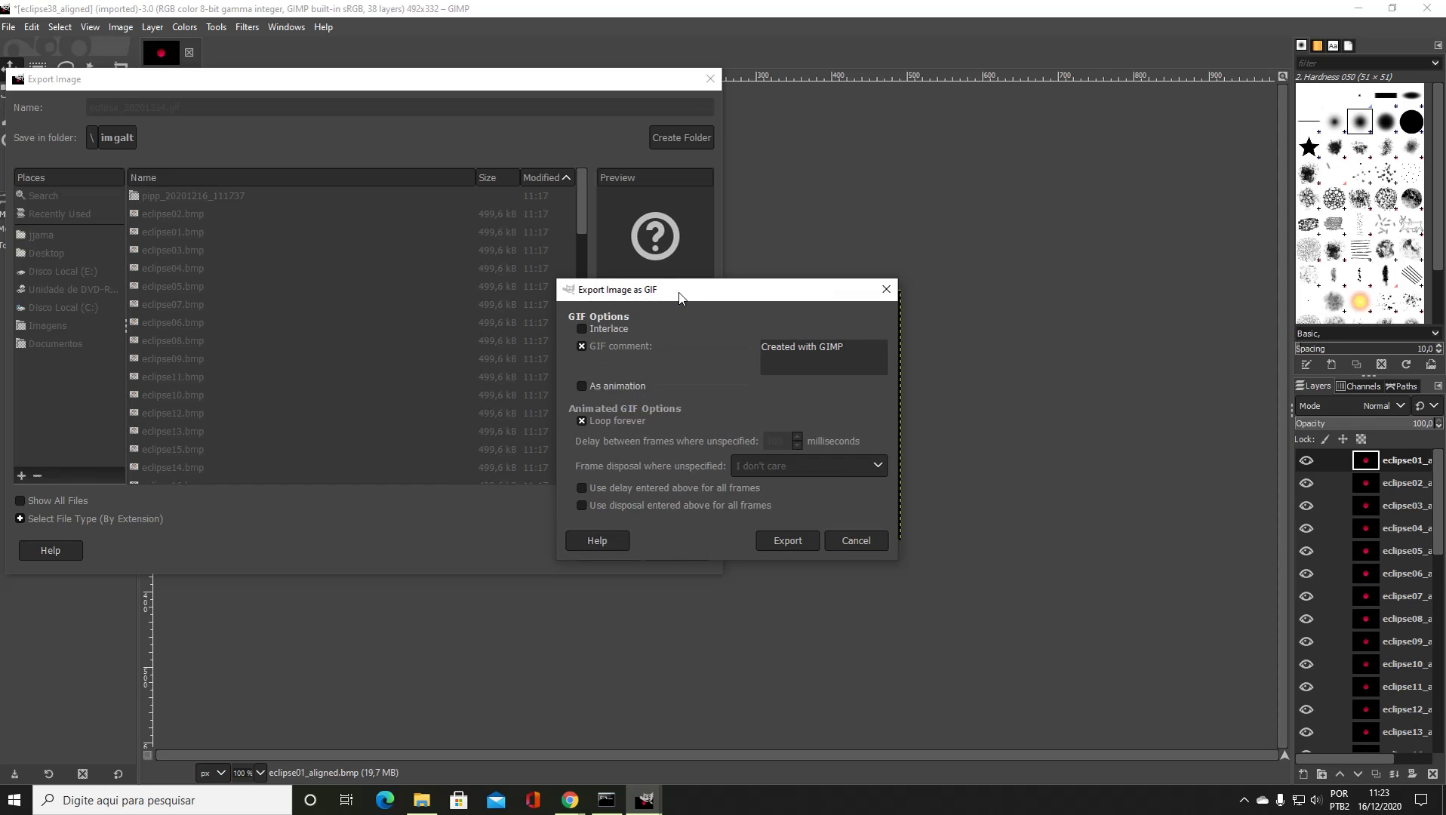
left_click(582, 387)
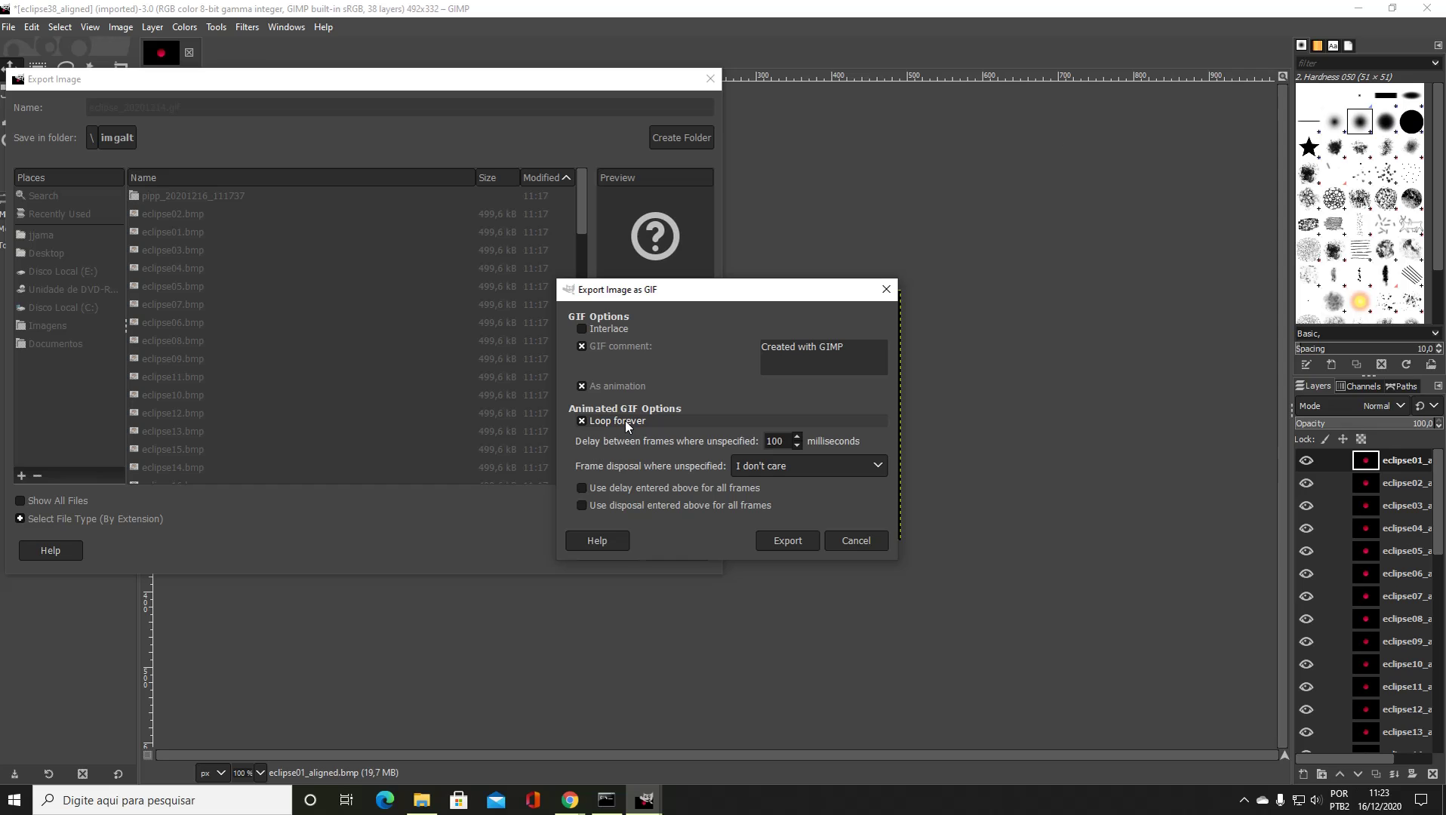
left_click(790, 544)
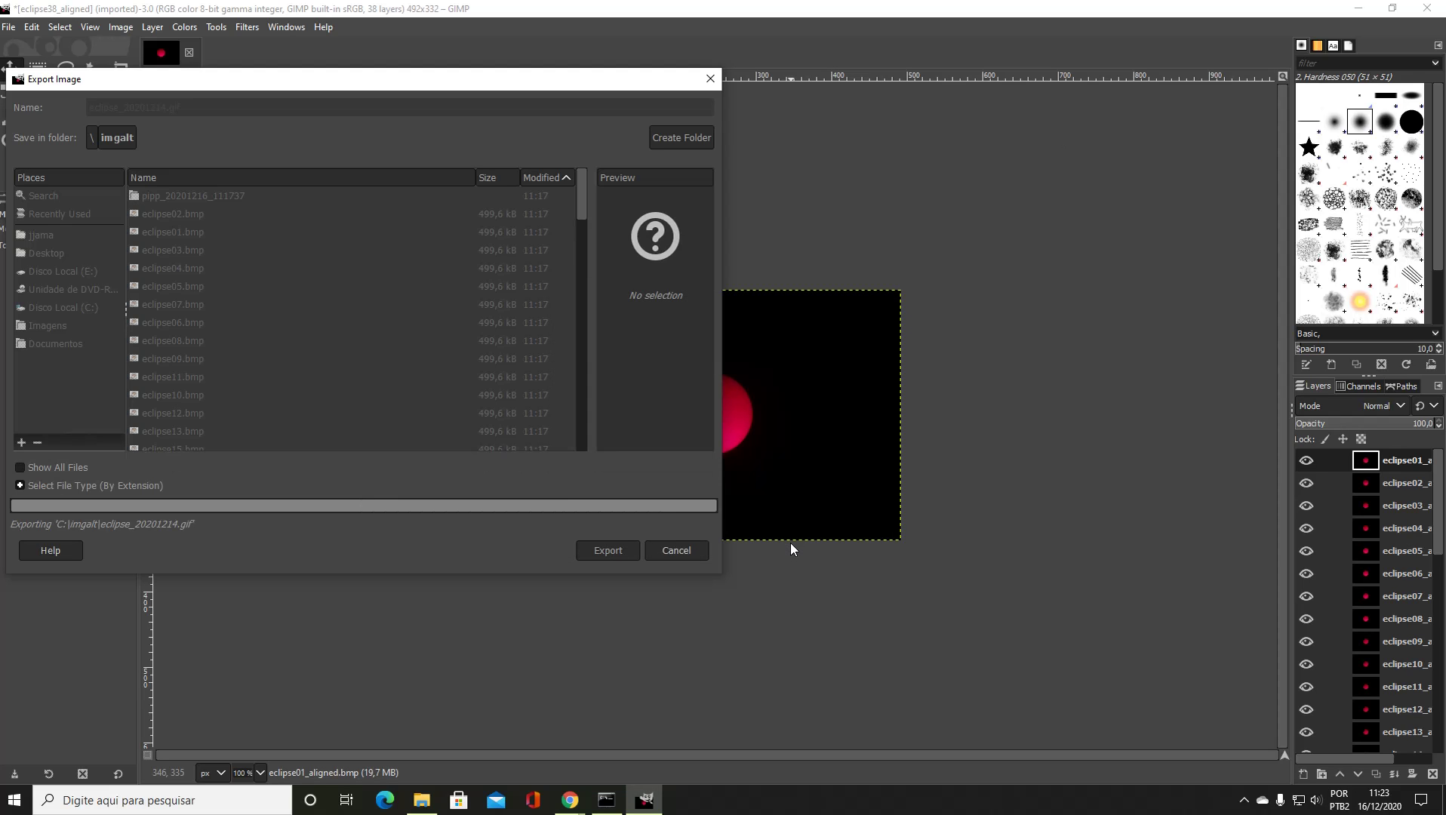
Step: Switch to File Explorer and open eclipse_20201214.gif from the imgalt folder to view the animation
left_click(420, 802)
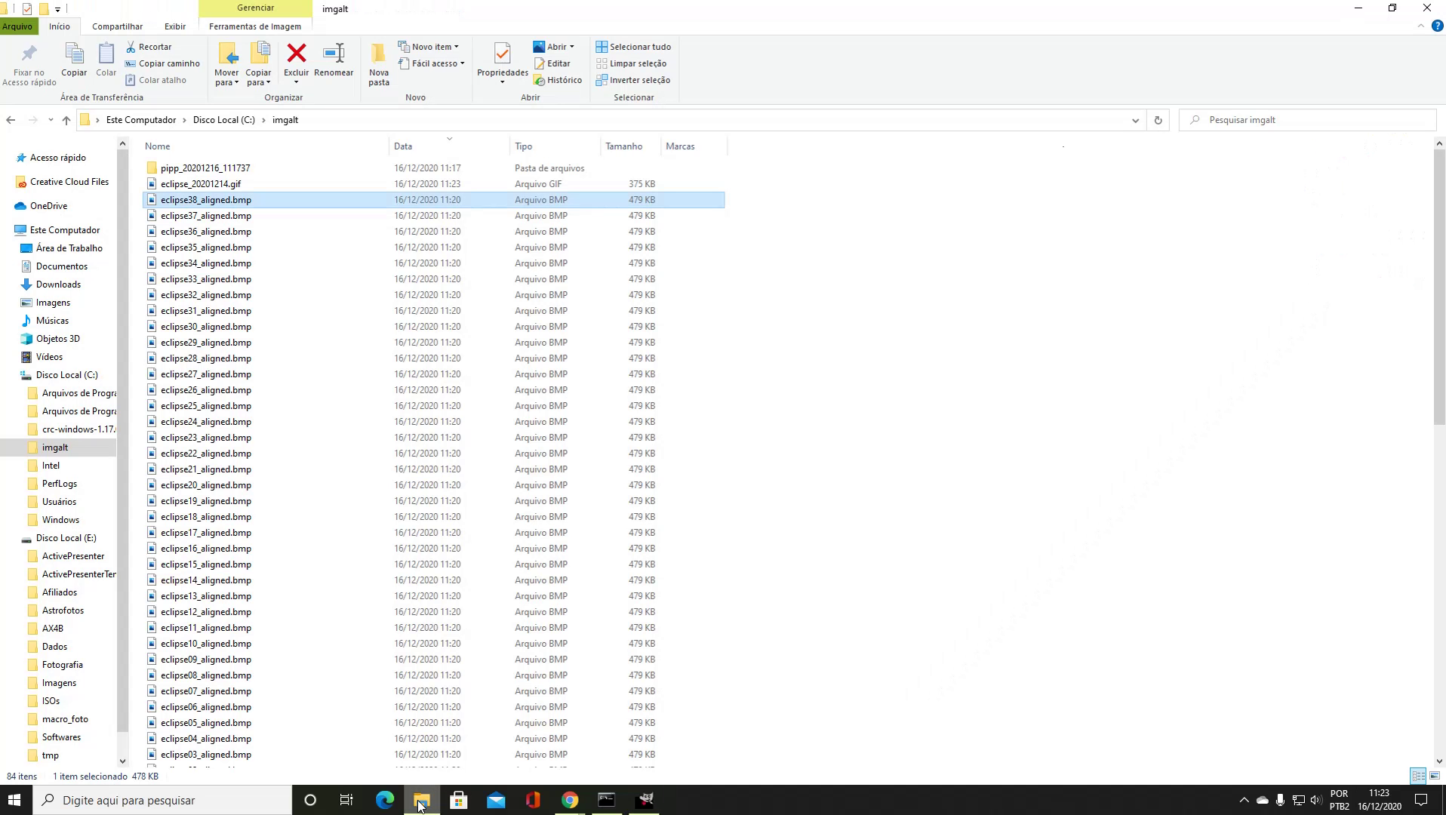
left_click(237, 186)
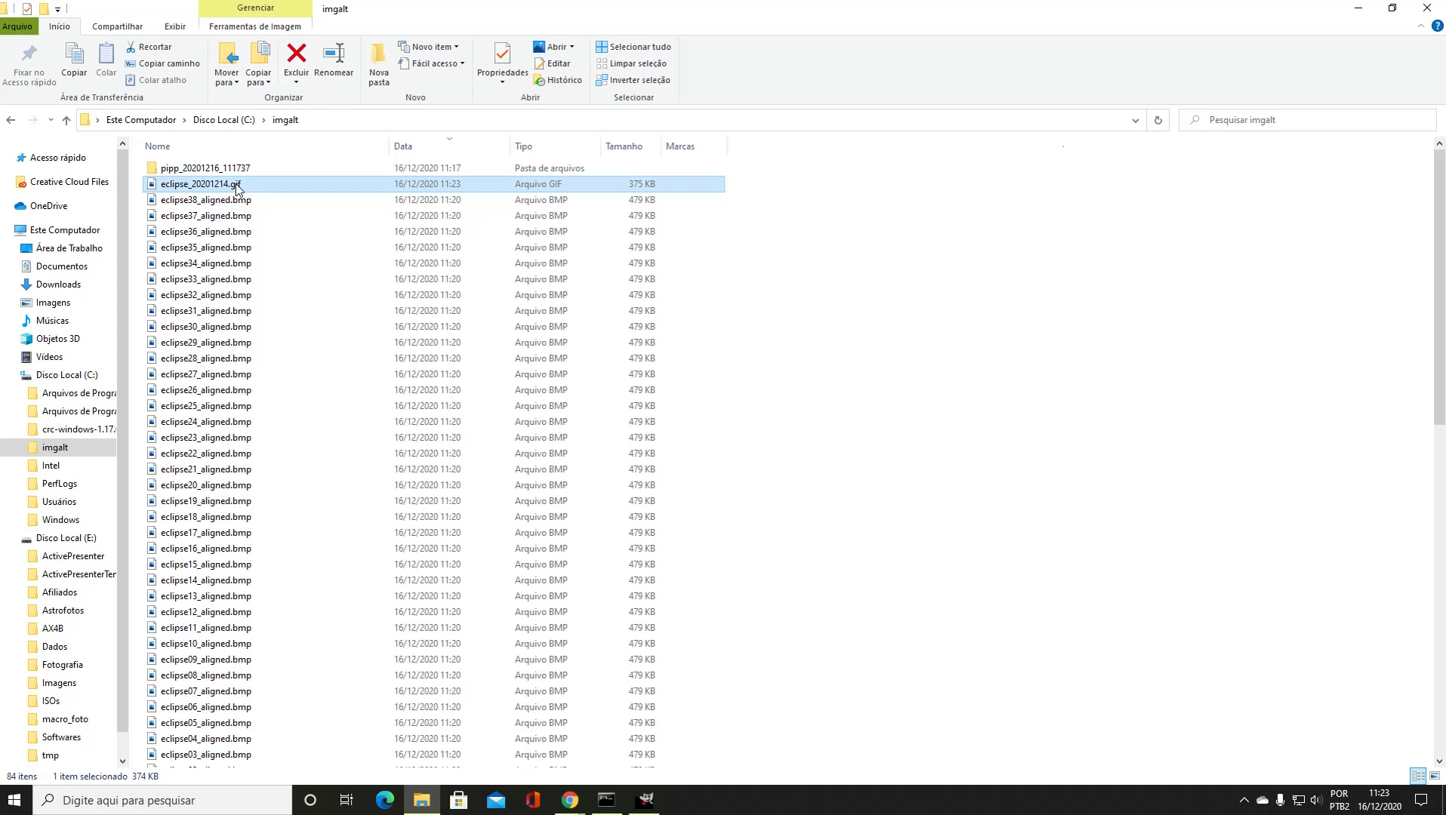
double_click(237, 186)
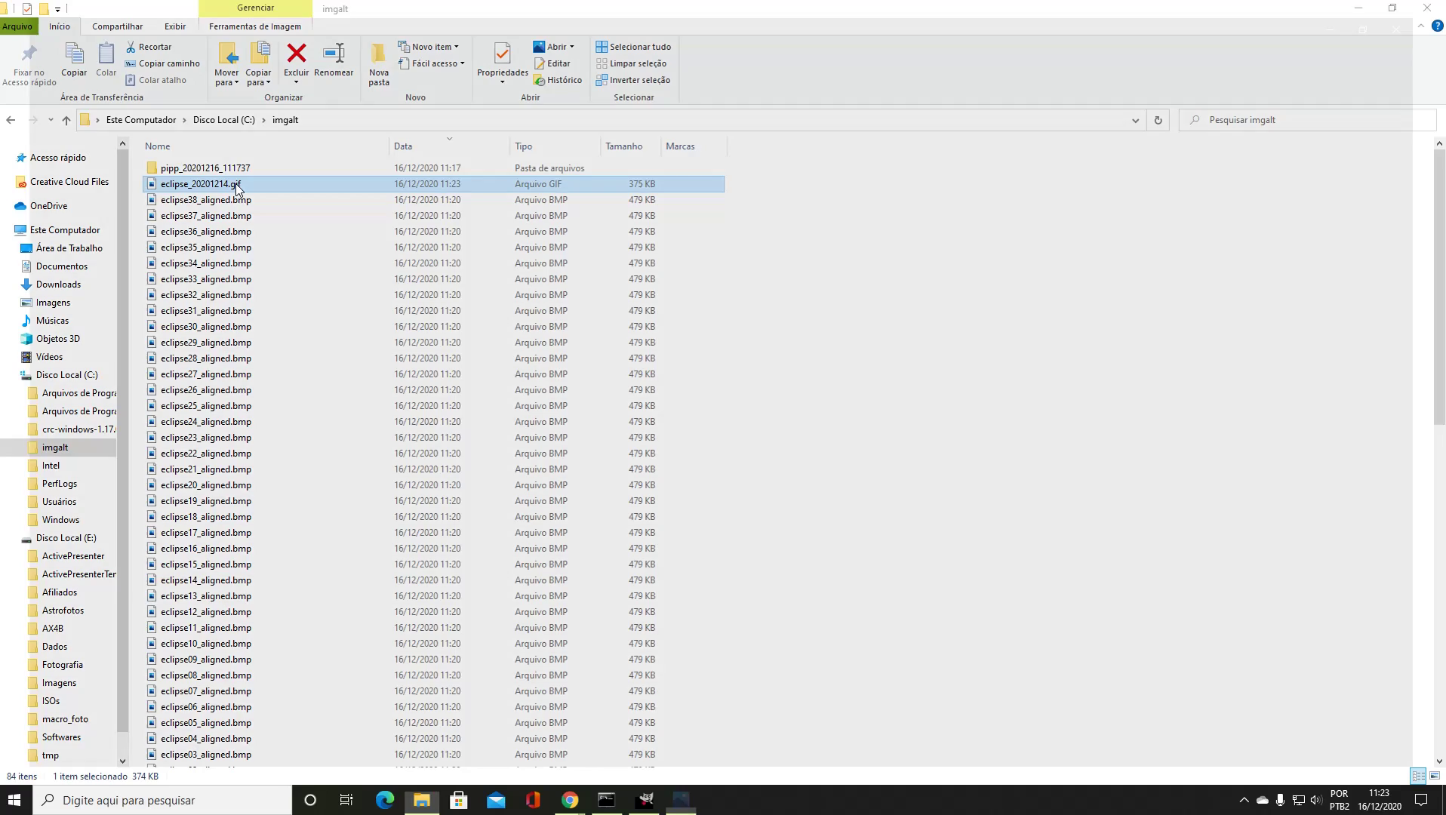